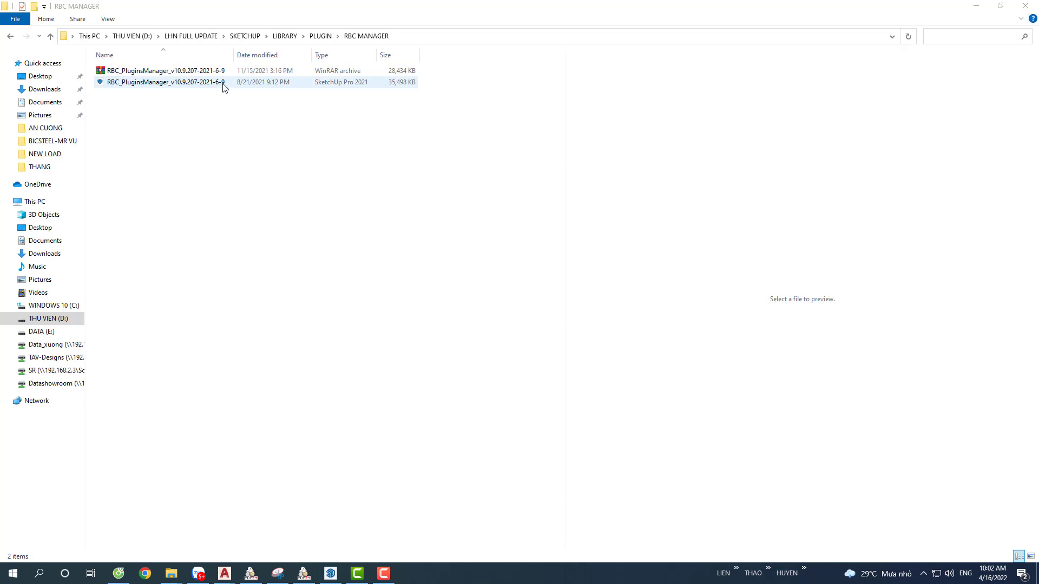
Step: Locate the RBC_PluginsManager_v10.9.207-2021-6-9 SketchUp extension file in the RBC MANAGER folder, widening the Name column
click(177, 82)
drag(233, 54, 308, 65)
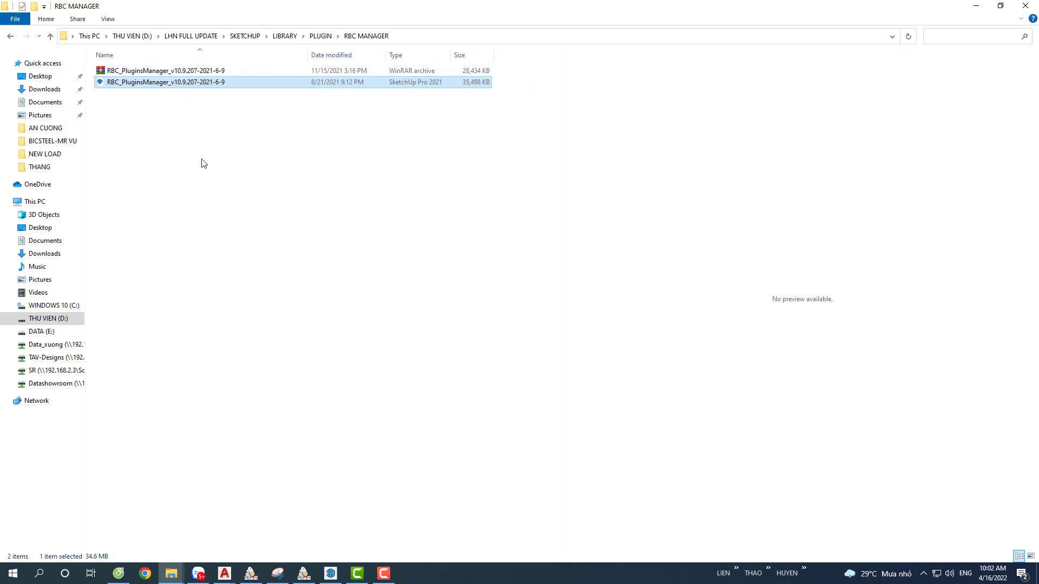
click(242, 292)
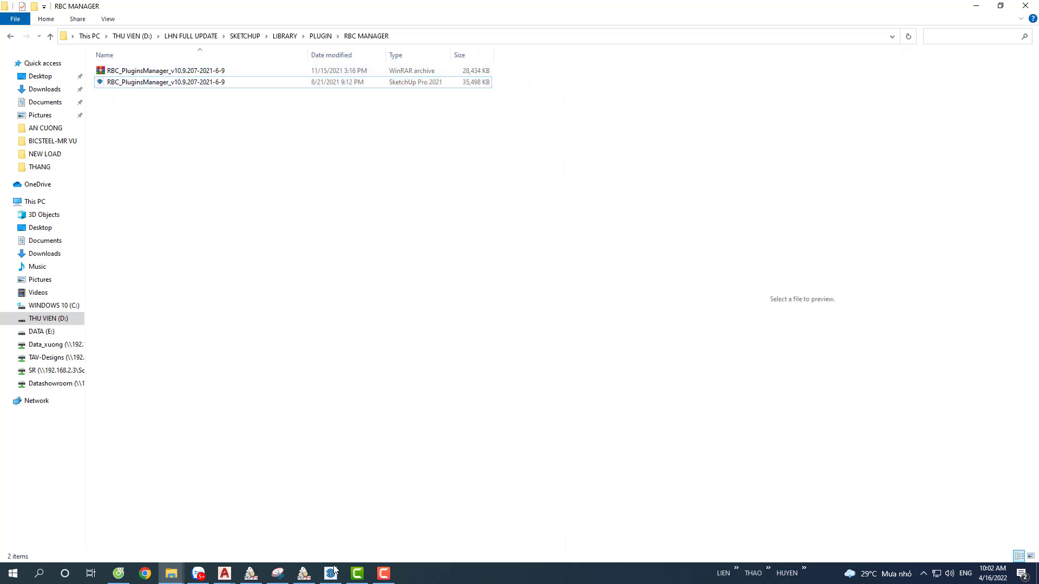
Step: Switch to SketchUp, open the Extension Manager and start installing an extension from a file
click(330, 573)
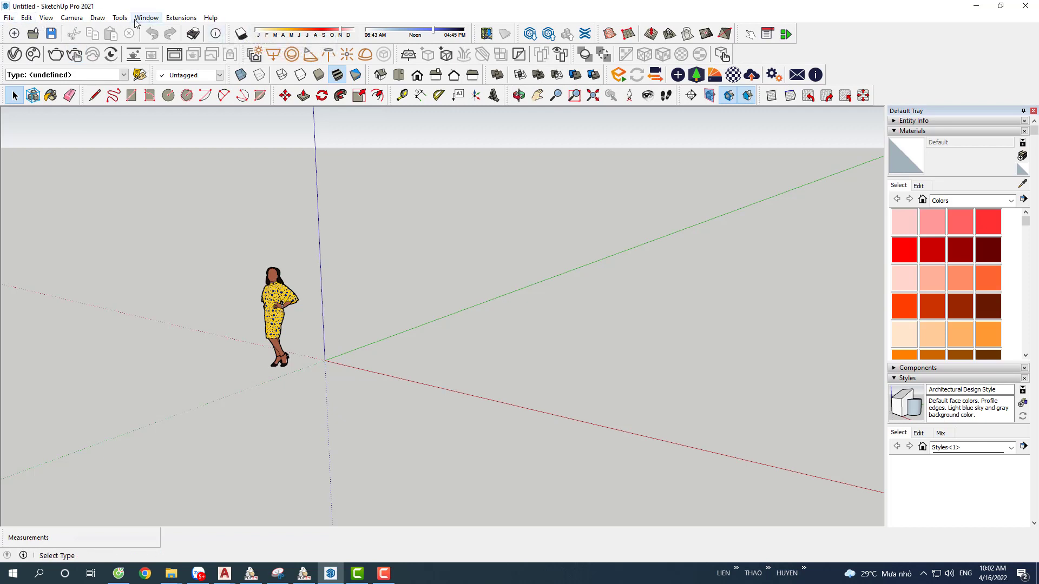
click(173, 19)
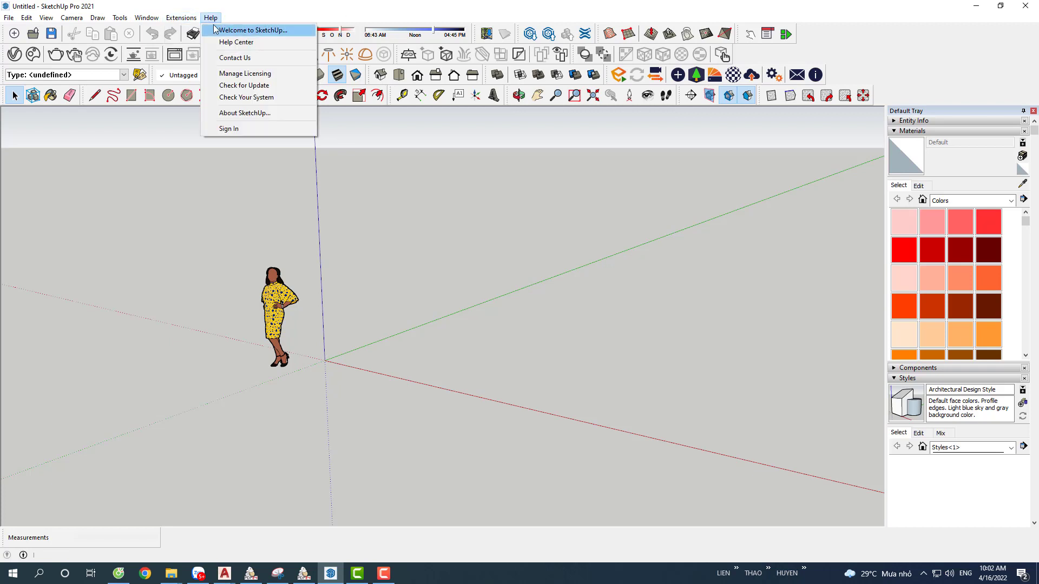
click(157, 23)
click(159, 21)
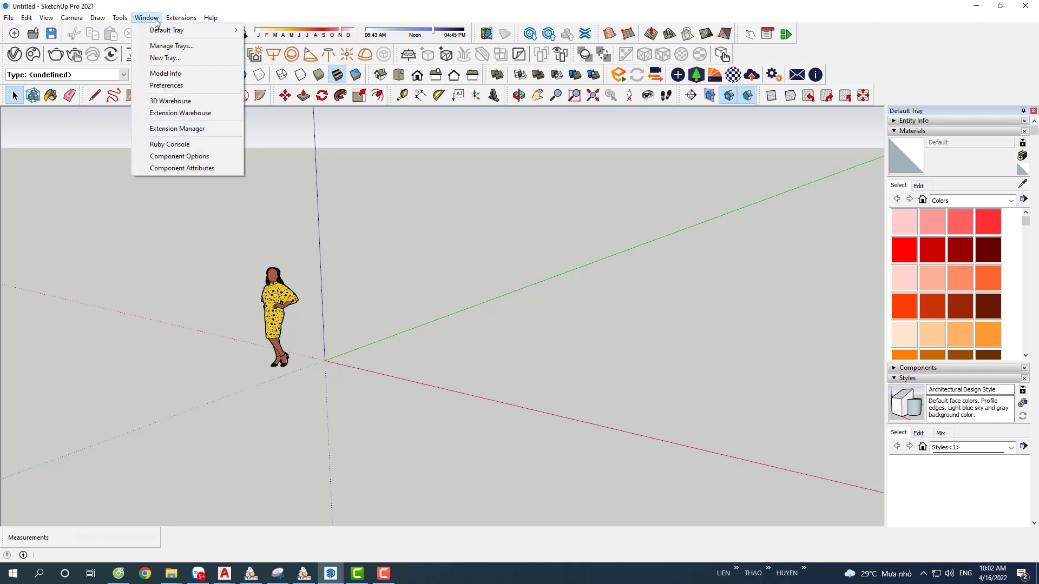
click(175, 133)
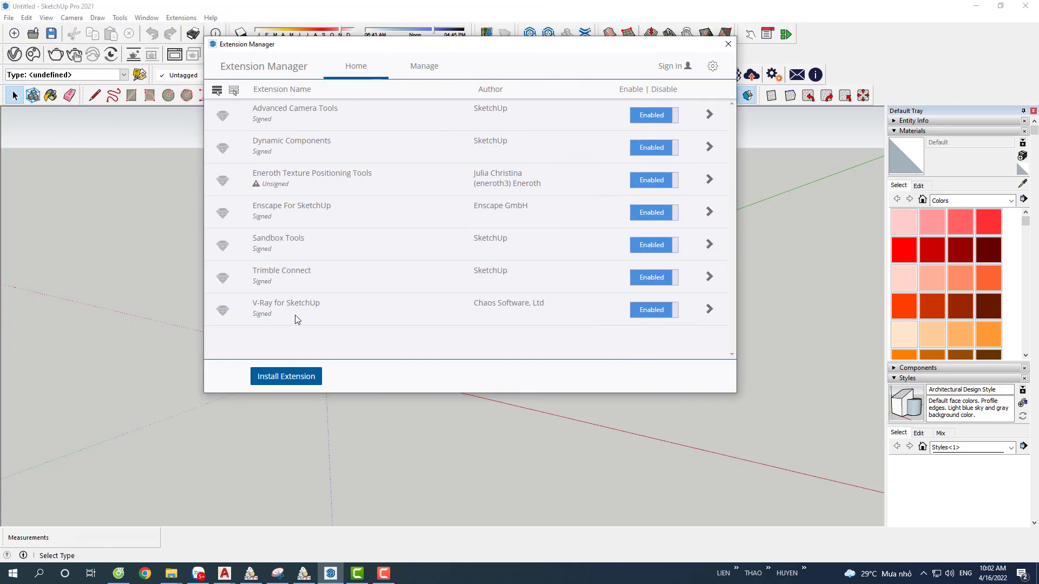
click(288, 385)
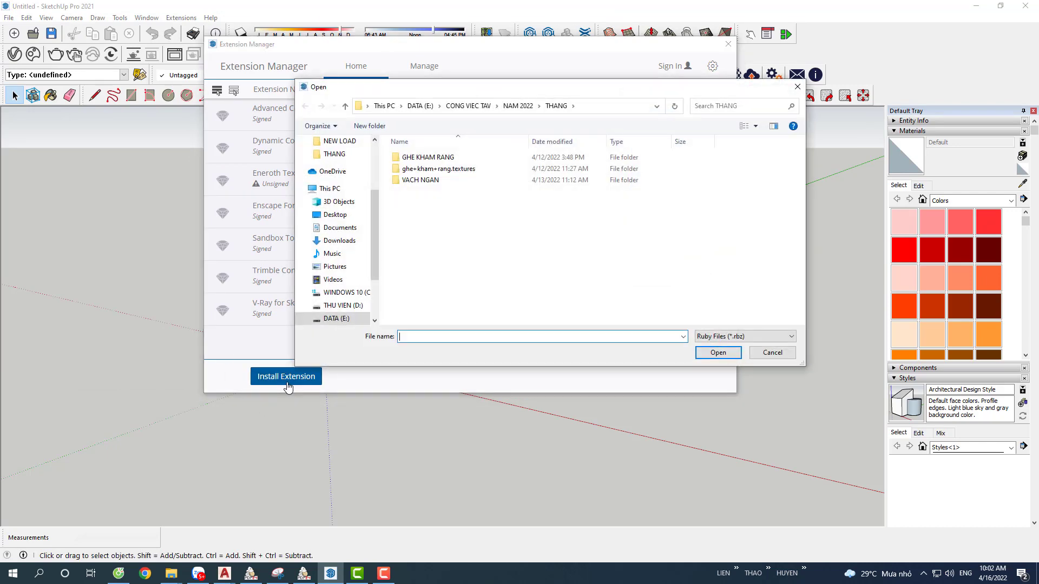
Step: Install RBC_PluginsManager_v10.9.207-2021-6-9 from D:\LHN FULL UPDATE\SKETCHUP\LIBRARY\PLUGIN\RBC MANAGER, using the folder path copied from File Explorer
key(alt+Tab)
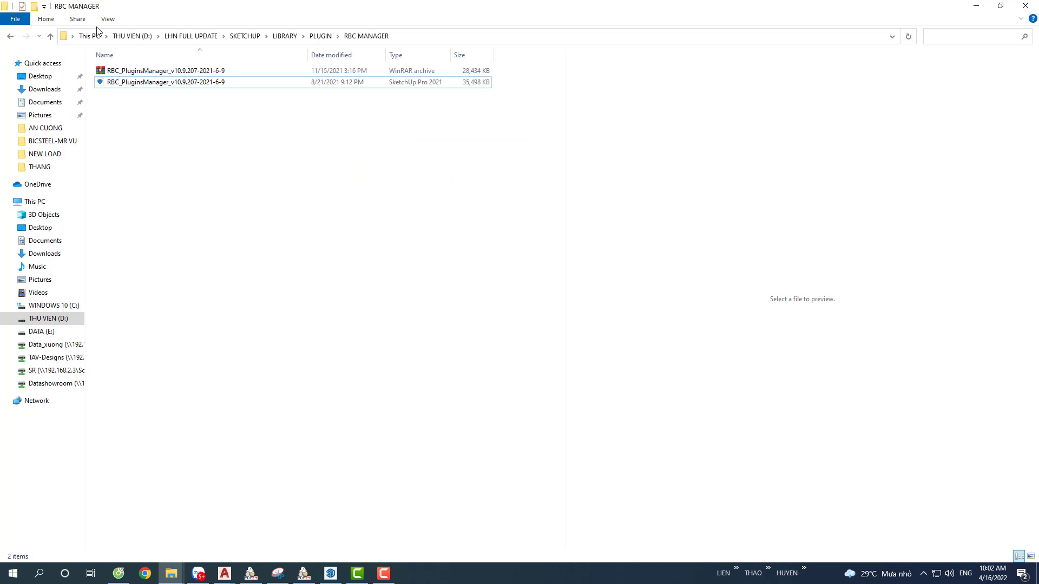
key(ctrl+l)
key(ctrl+c)
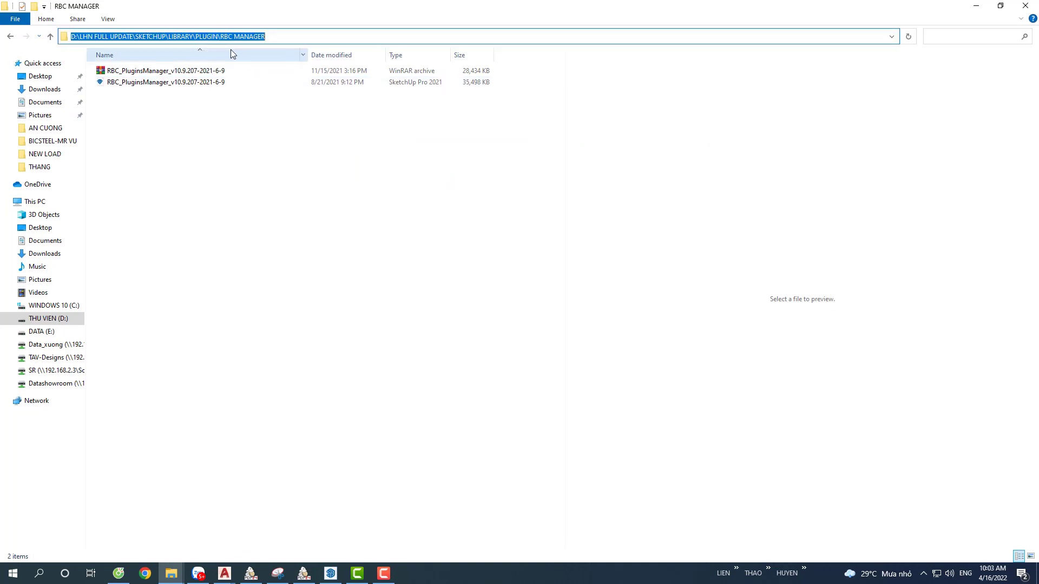
key(alt+Tab)
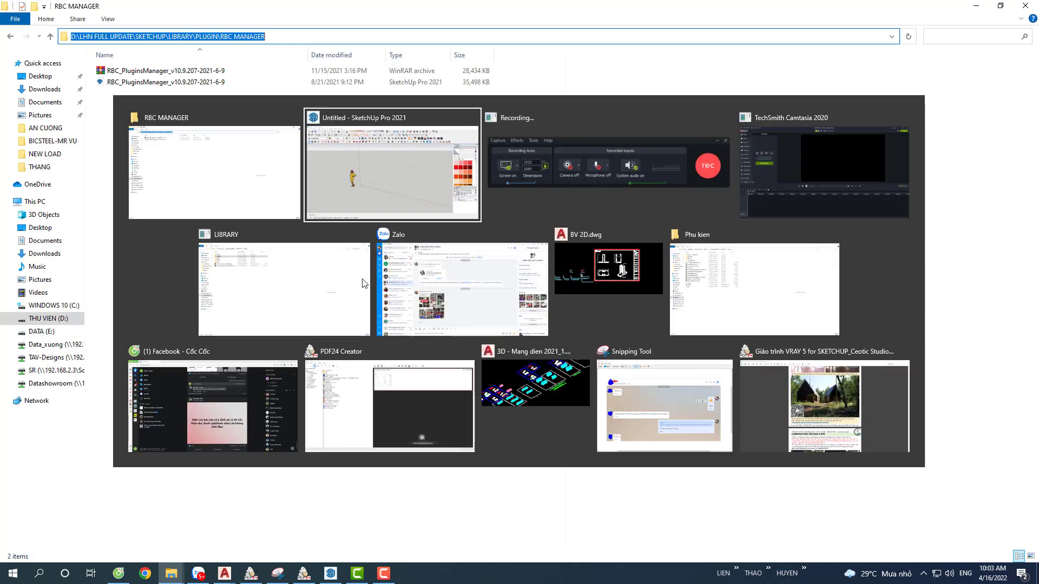
key(ctrl+v)
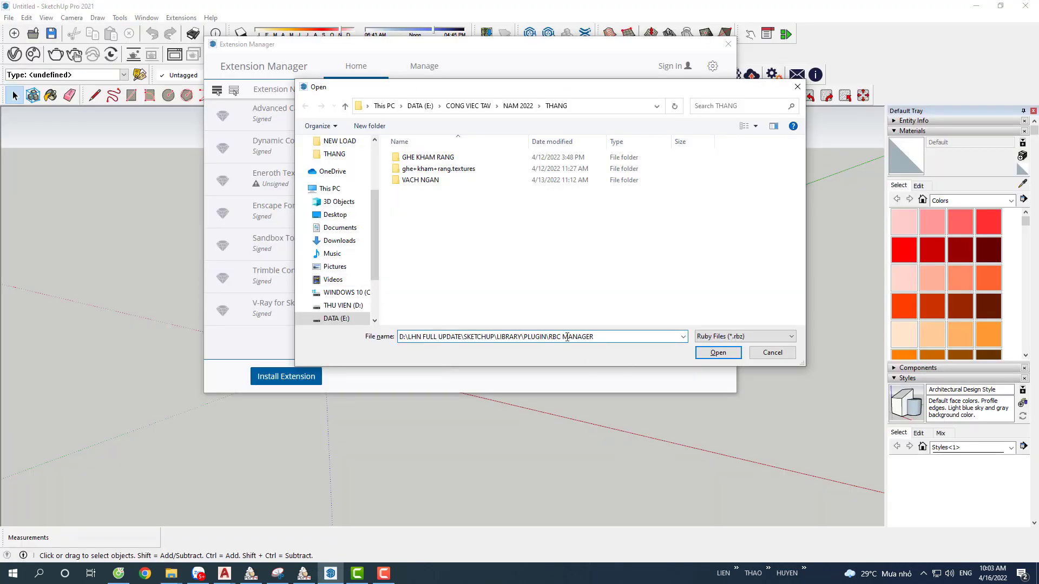
key(Return)
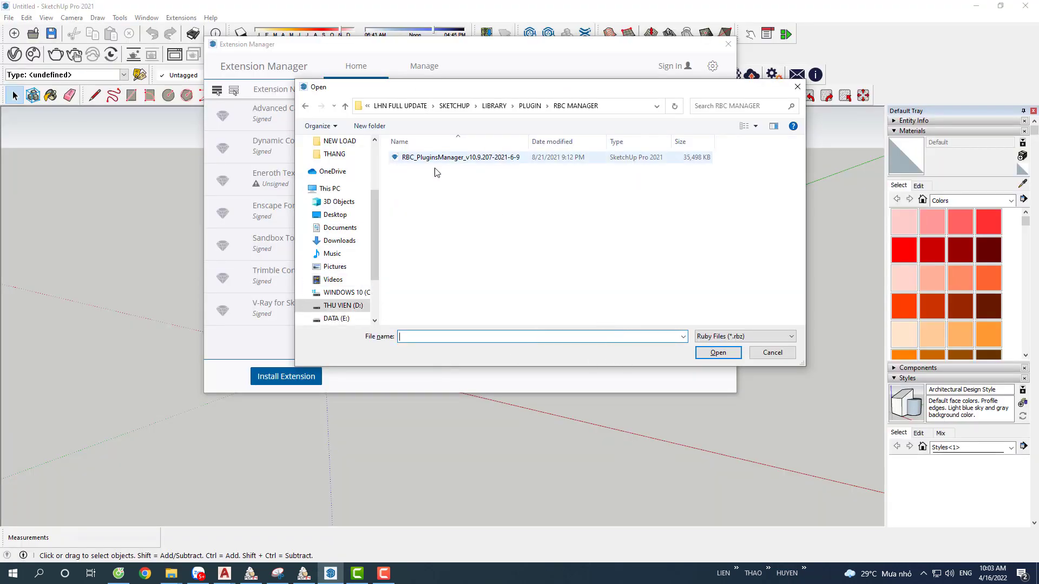
click(475, 158)
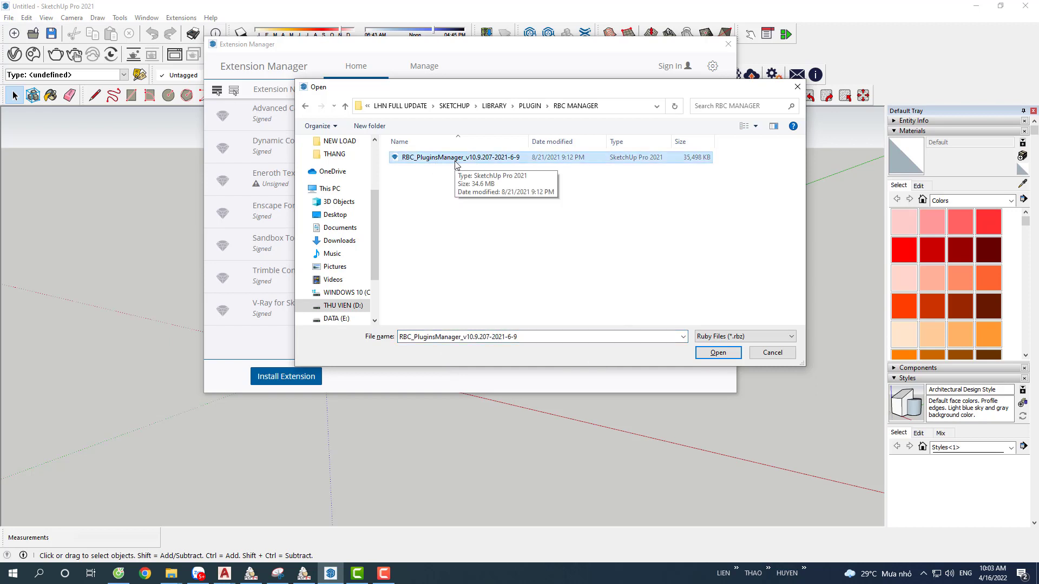
click(718, 353)
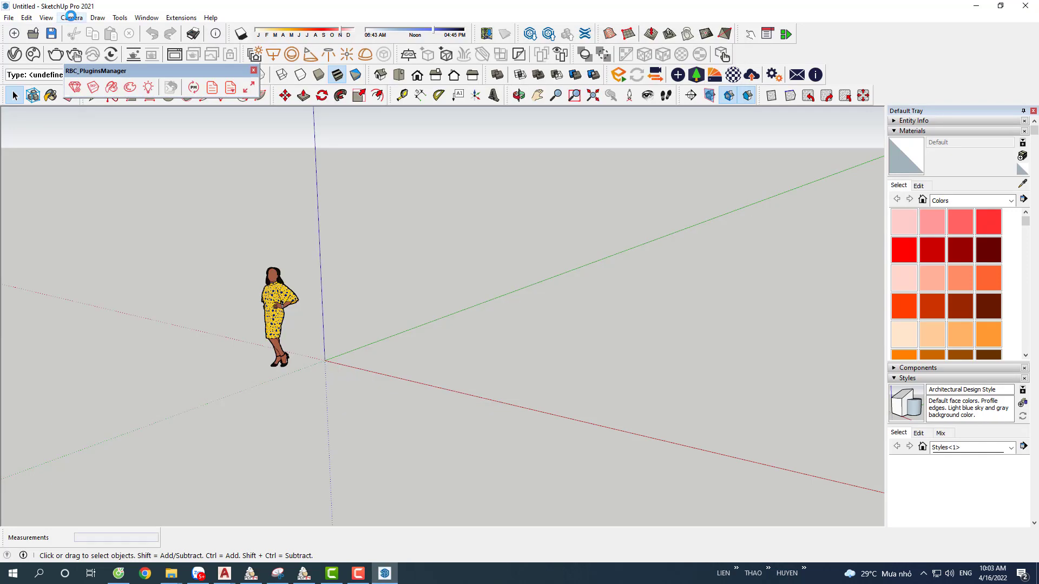
Step: Close the Extension Manager and place the RBC_PluginsManager toolbar as a floating toolbar over the drawing area
drag(131, 79, 396, 175)
click(728, 44)
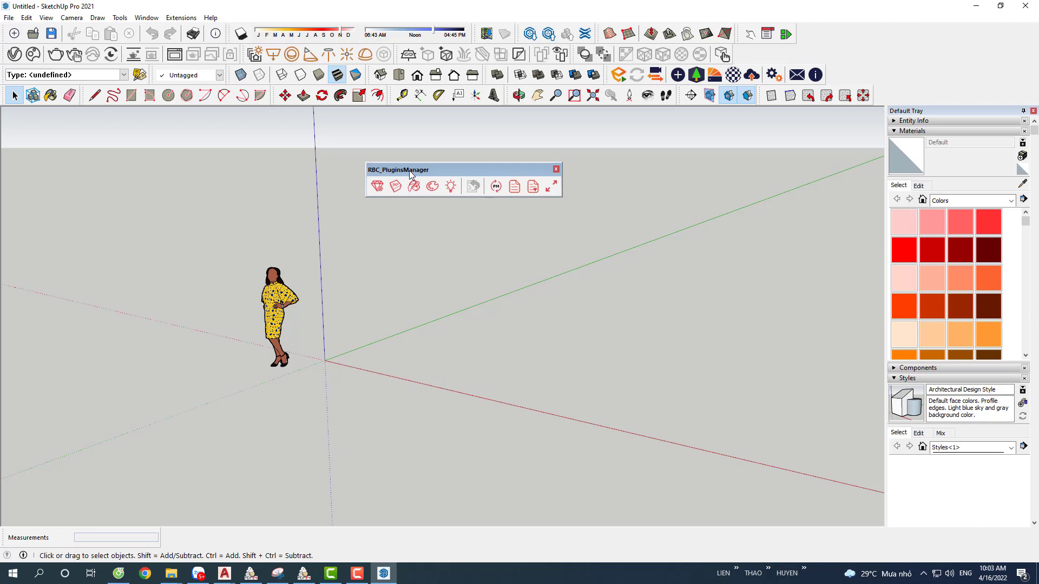
drag(410, 174, 764, 54)
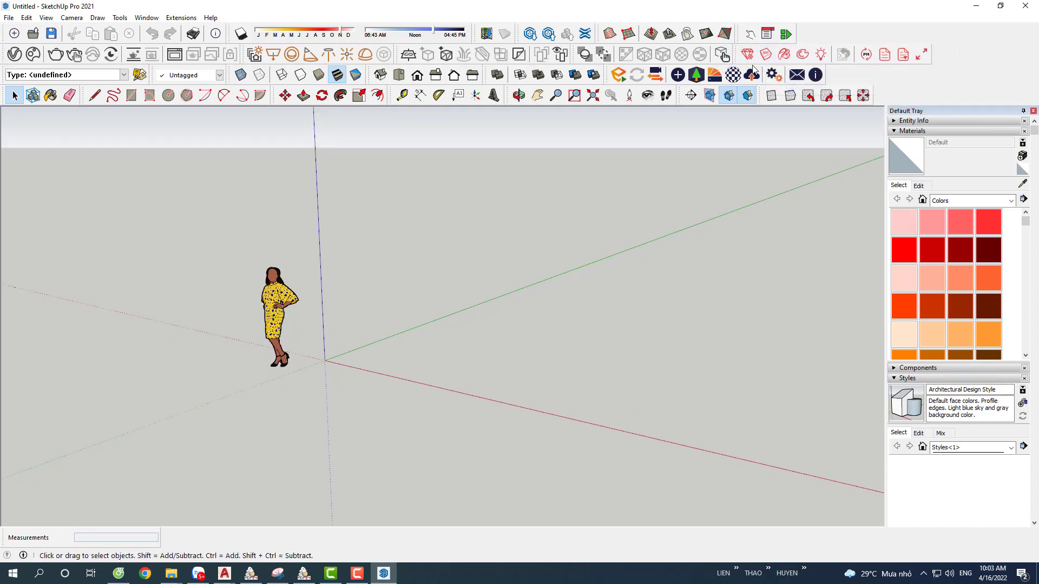
drag(737, 54, 441, 151)
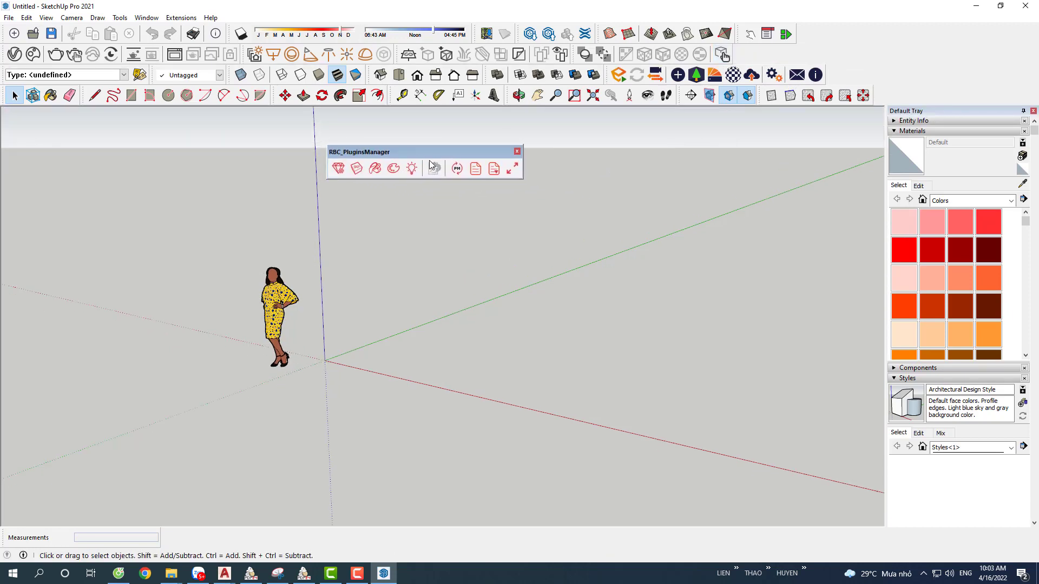
Step: Examine the RBC Plugin Manager's install file, add group and settings dialogs, cancelling each one, and close the manager
click(338, 170)
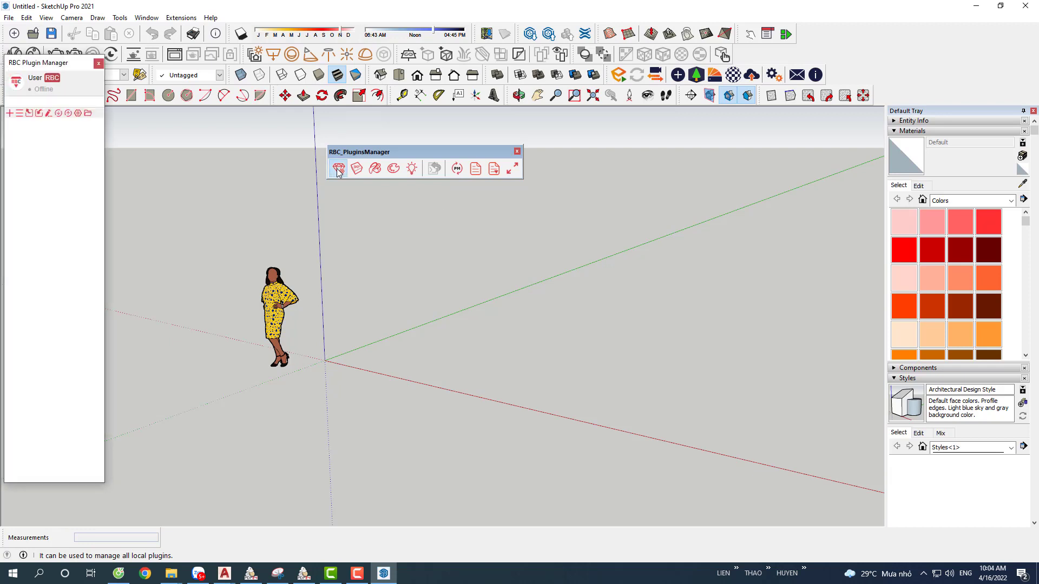
drag(67, 63, 211, 121)
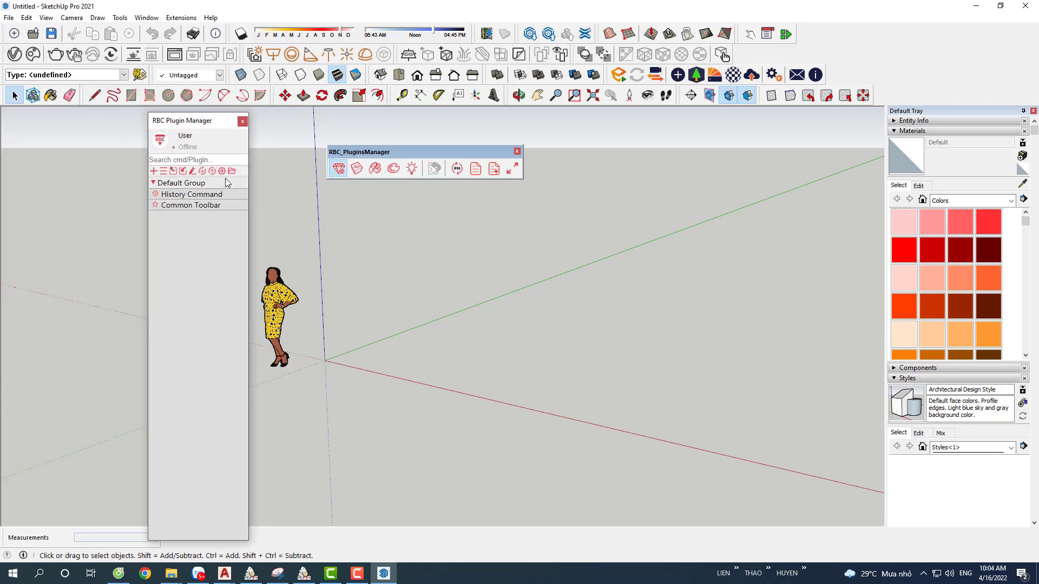
click(154, 172)
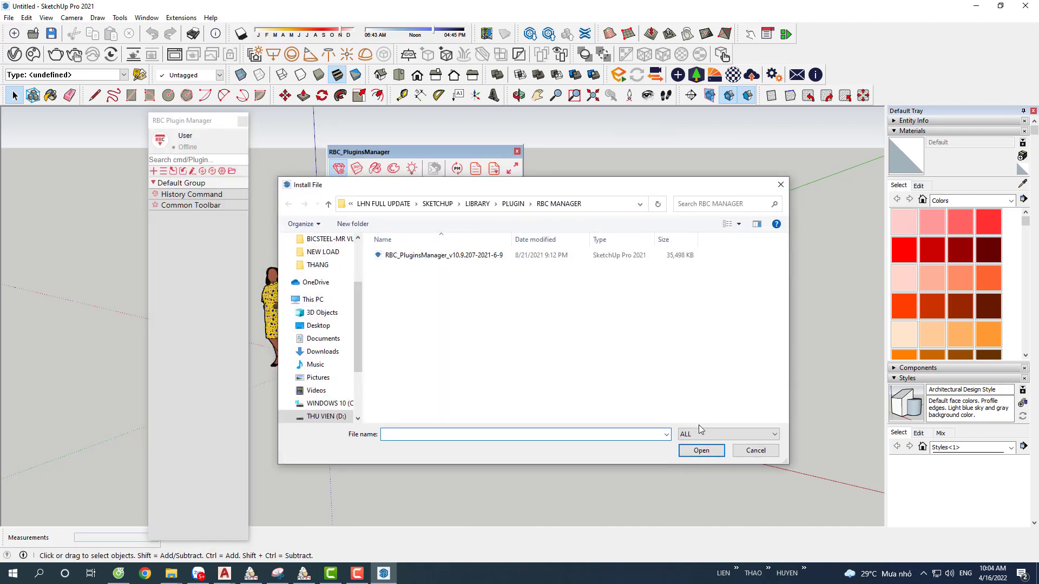
click(756, 451)
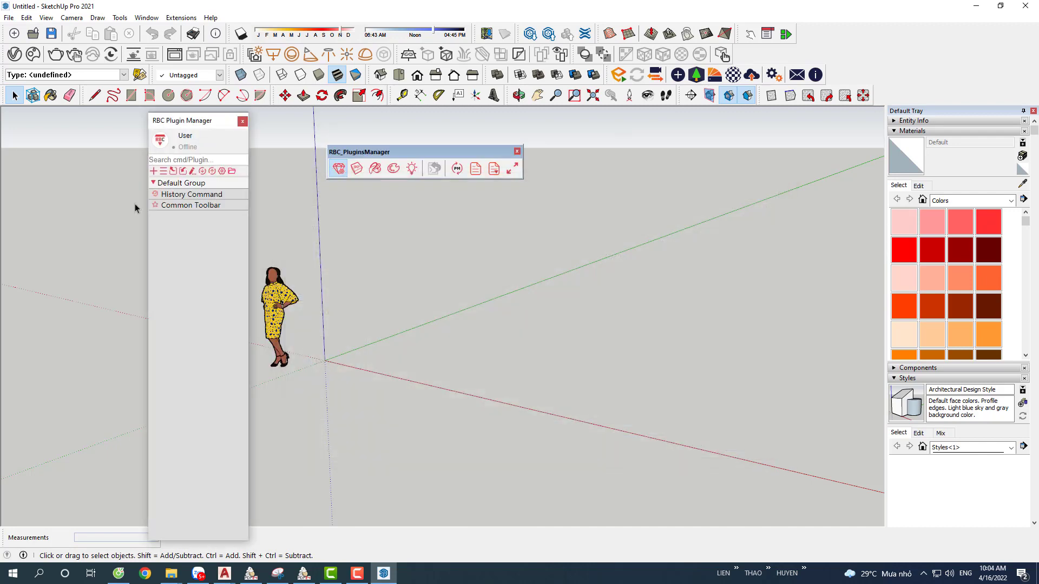
click(164, 171)
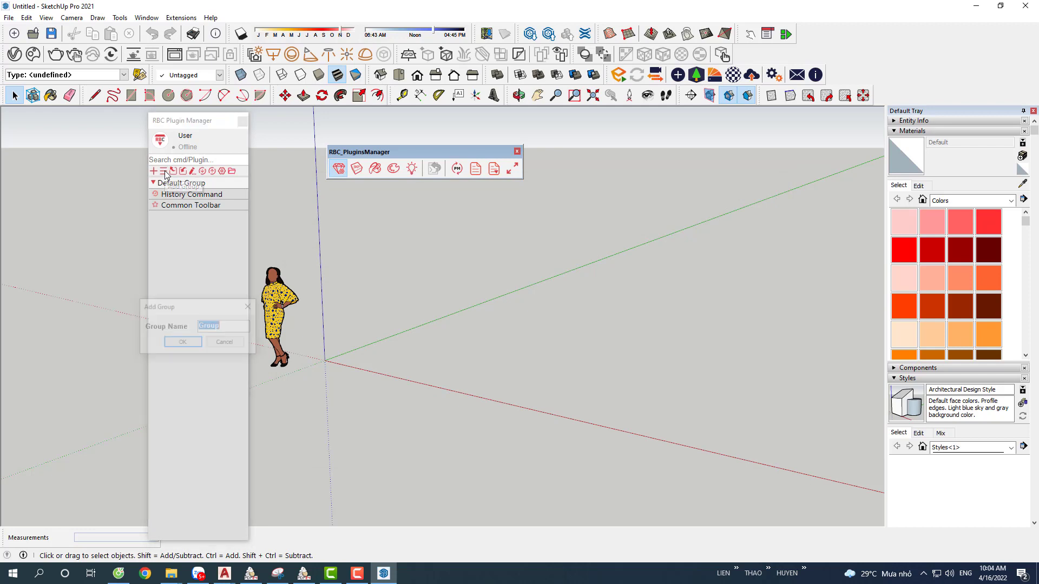
click(242, 346)
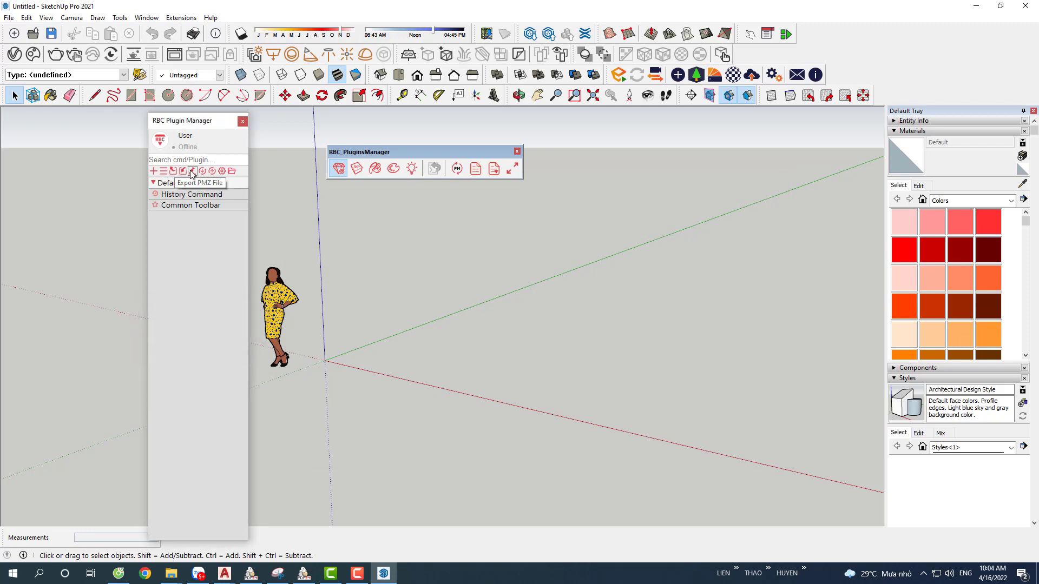
click(222, 171)
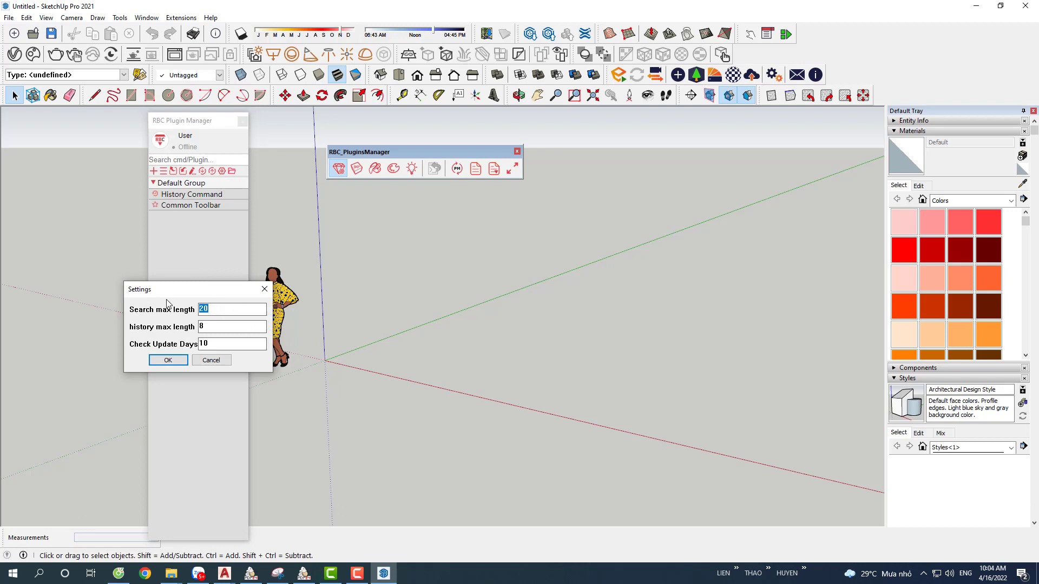
click(216, 361)
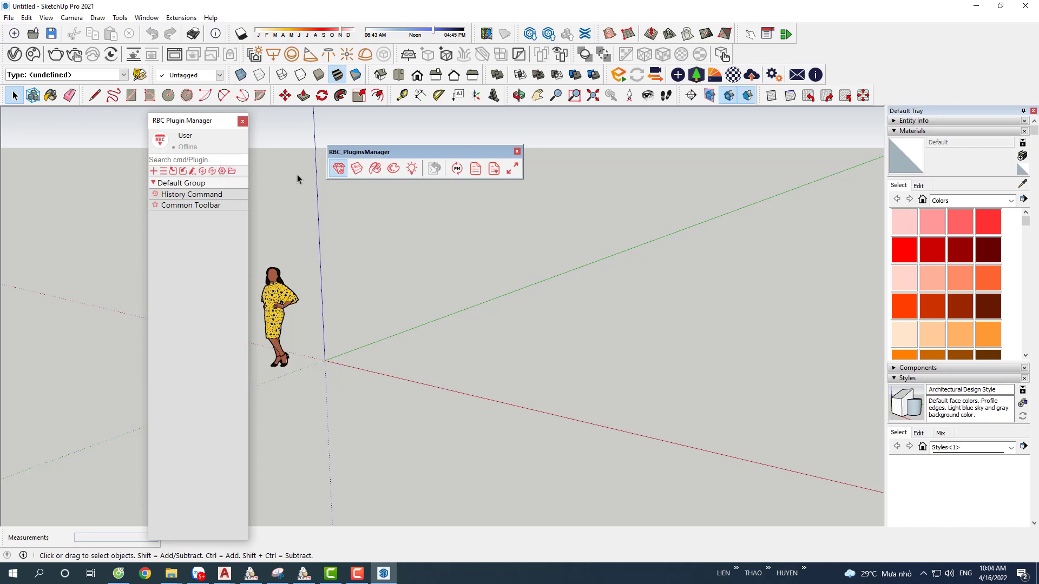
click(241, 123)
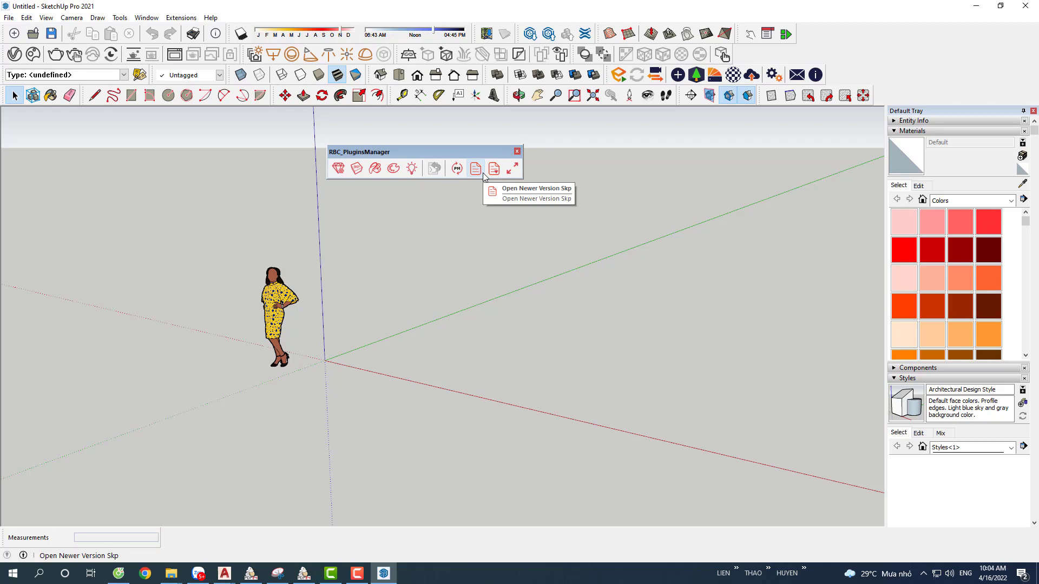
Step: Open the RBC Model Library and move its window and the RBC_PluginsManager toolbar so they do not overlap
click(356, 170)
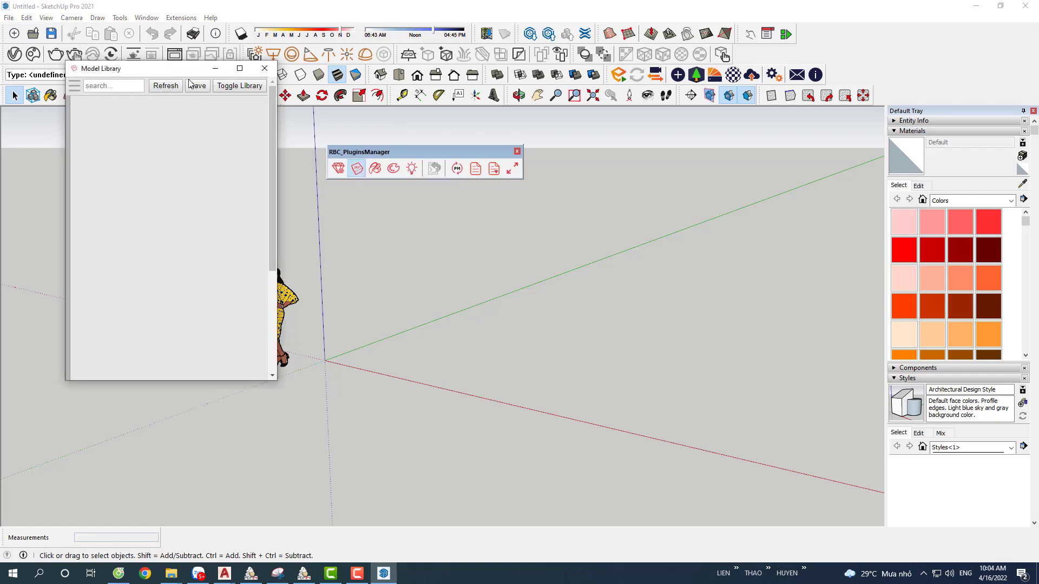
drag(153, 59, 218, 96)
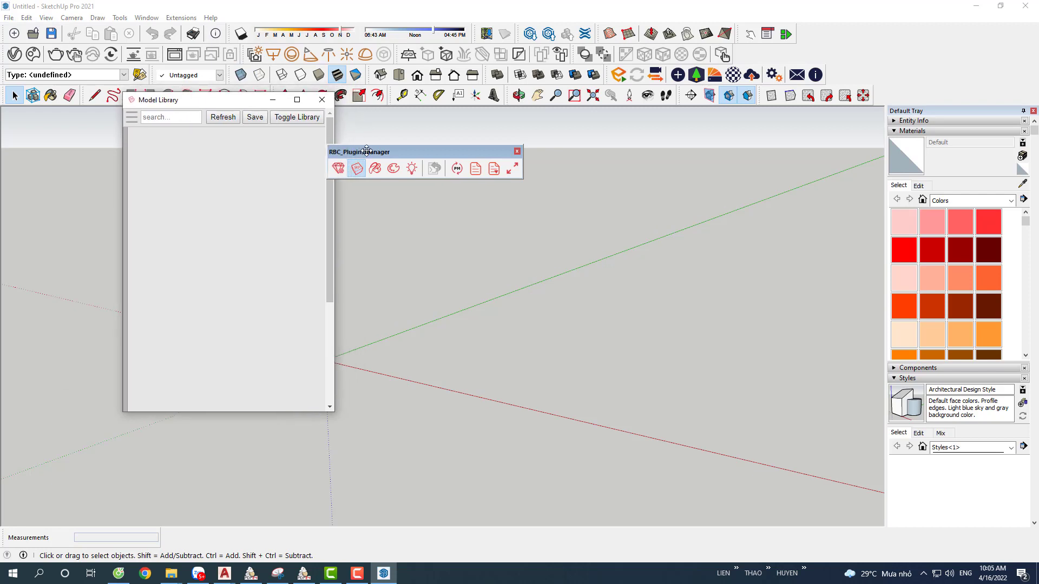
drag(366, 150, 454, 128)
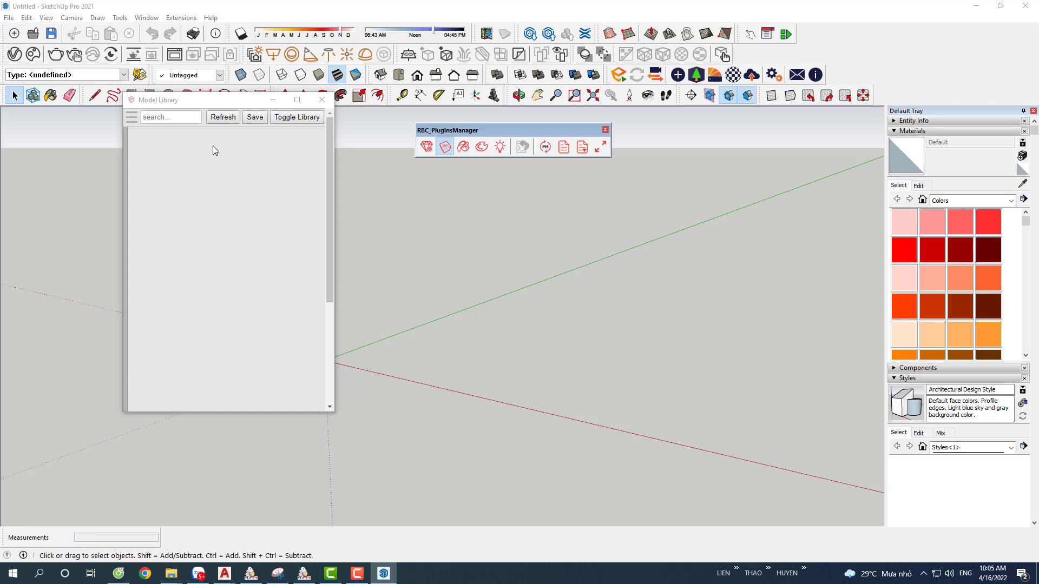
Step: Start choosing a Model Library folder and copy the path D:\LHN FULL UPDATE\SKETCHUP\LIBRARY from File Explorer
click(297, 118)
key(alt+Tab)
key(alt+Tab)
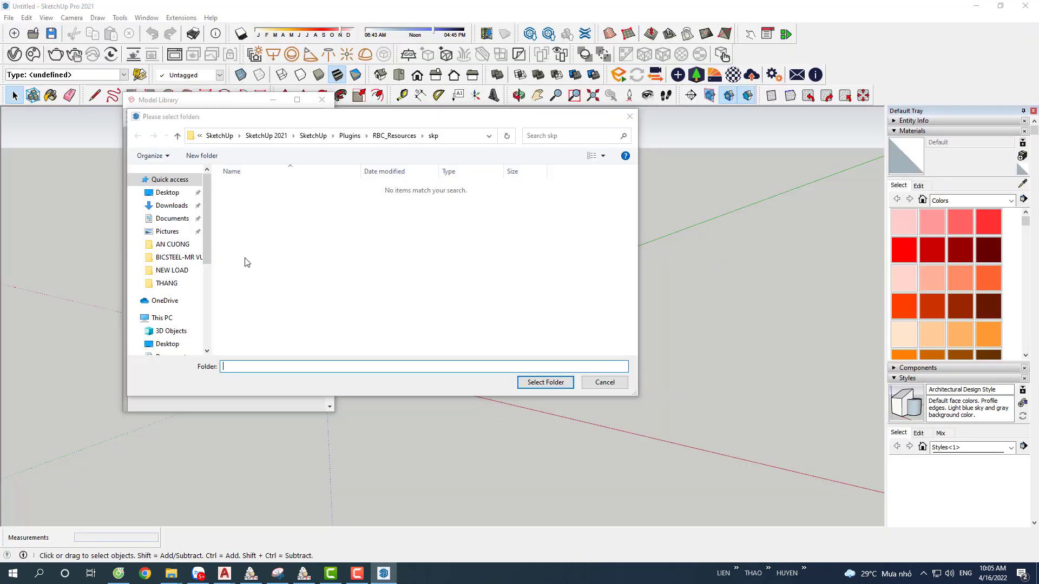
key(alt+Tab)
key(alt+Tab)
click(245, 262)
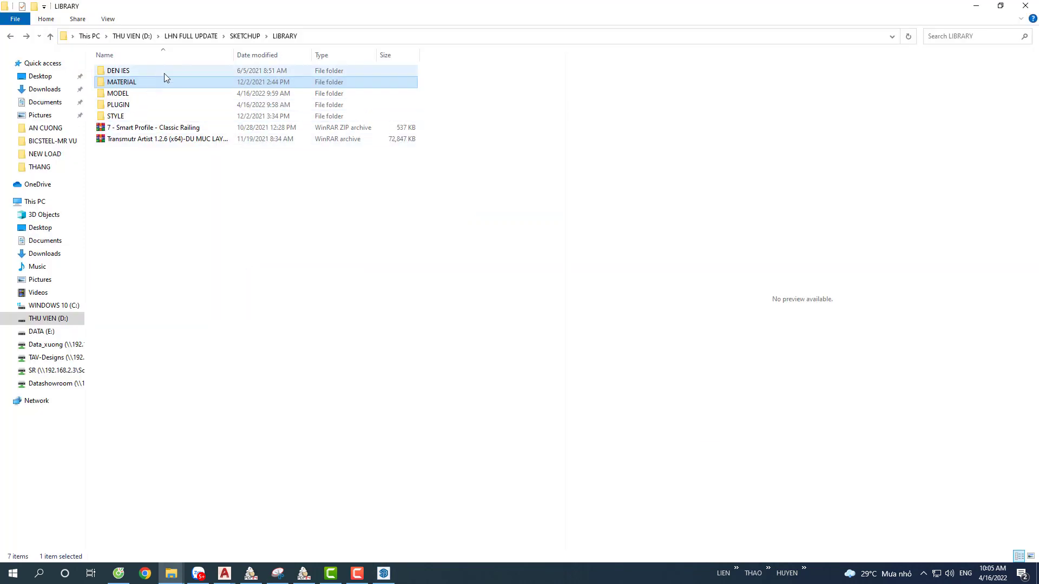
click(129, 95)
key(alt+d)
key(ctrl+c)
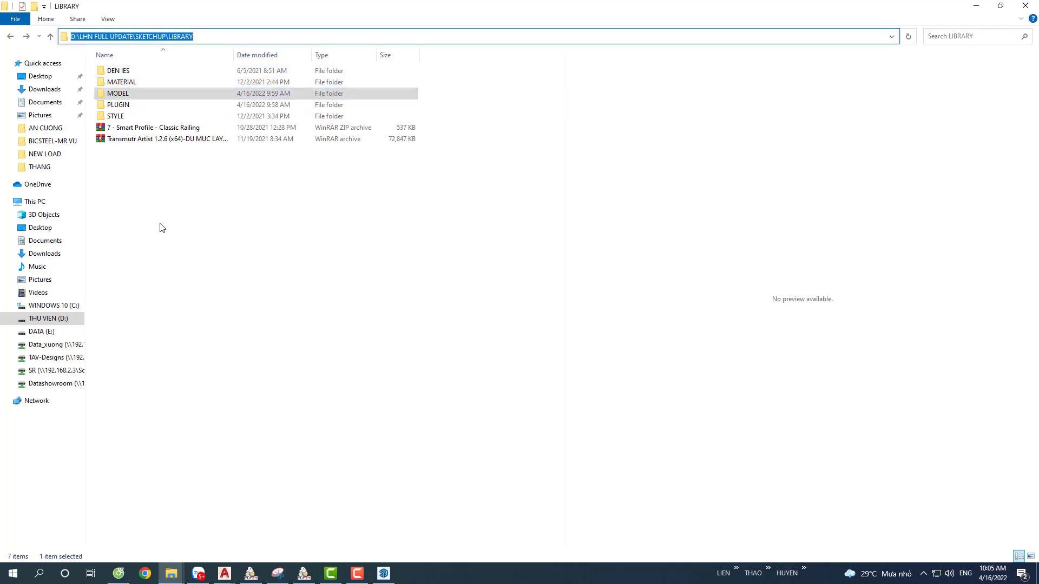
Step: Switch back to SketchUp and set the MODEL folder inside D:\LHN FULL UPDATE\SKETCHUP\LIBRARY as the Model Library folder
key(alt+Tab)
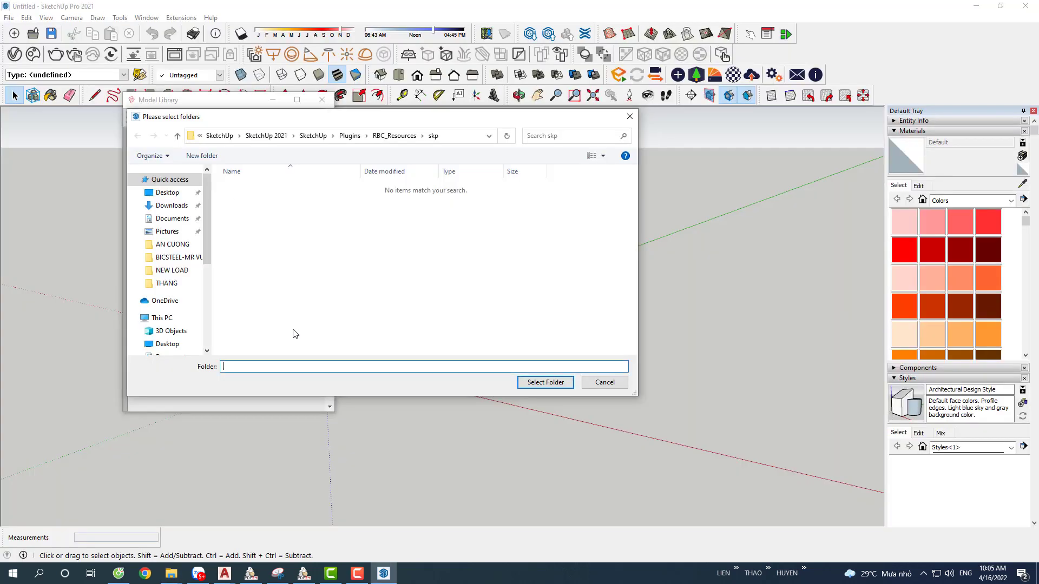
key(ctrl+v)
key(Return)
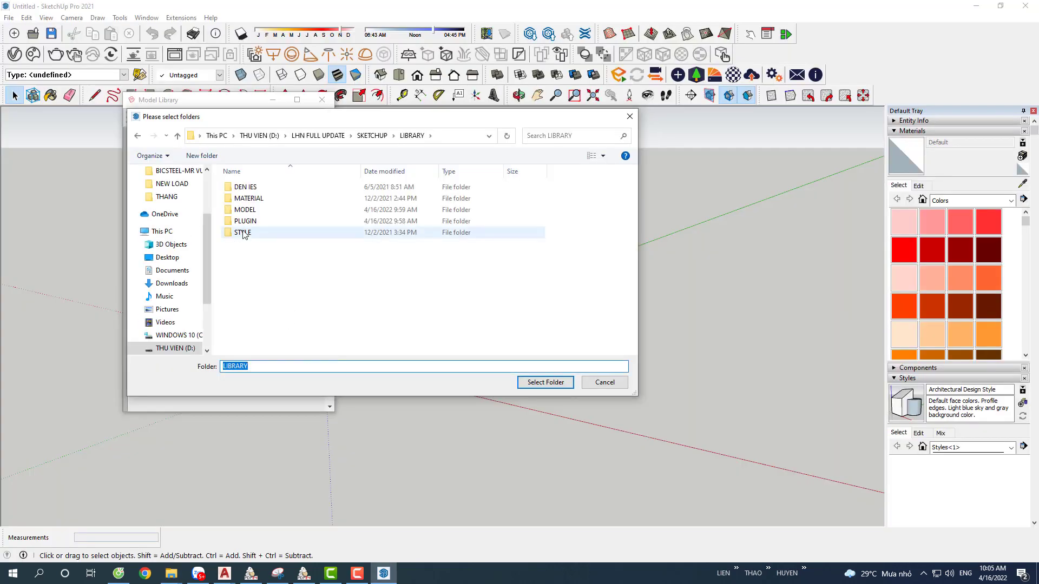
click(244, 211)
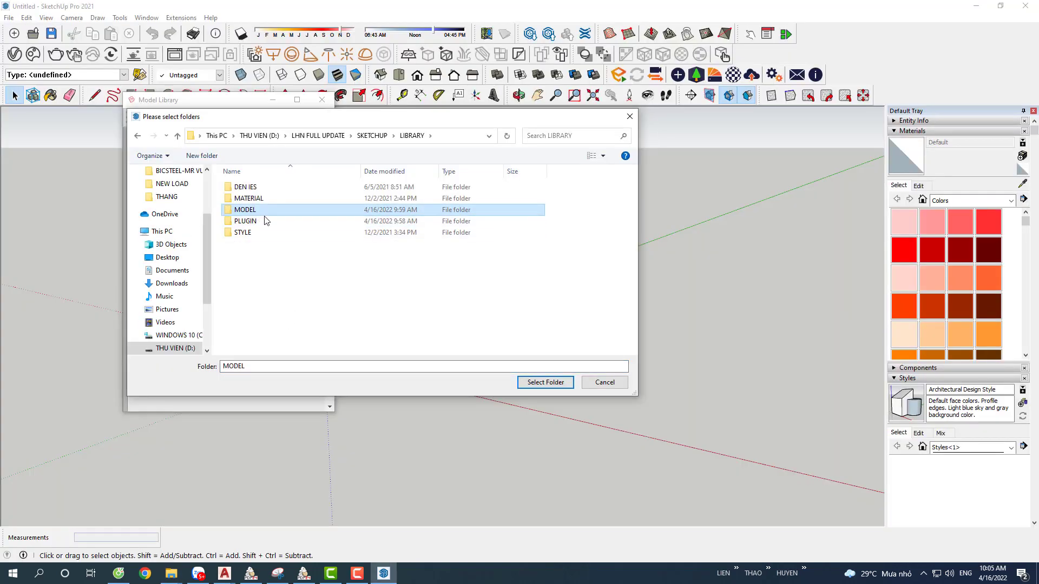
click(543, 384)
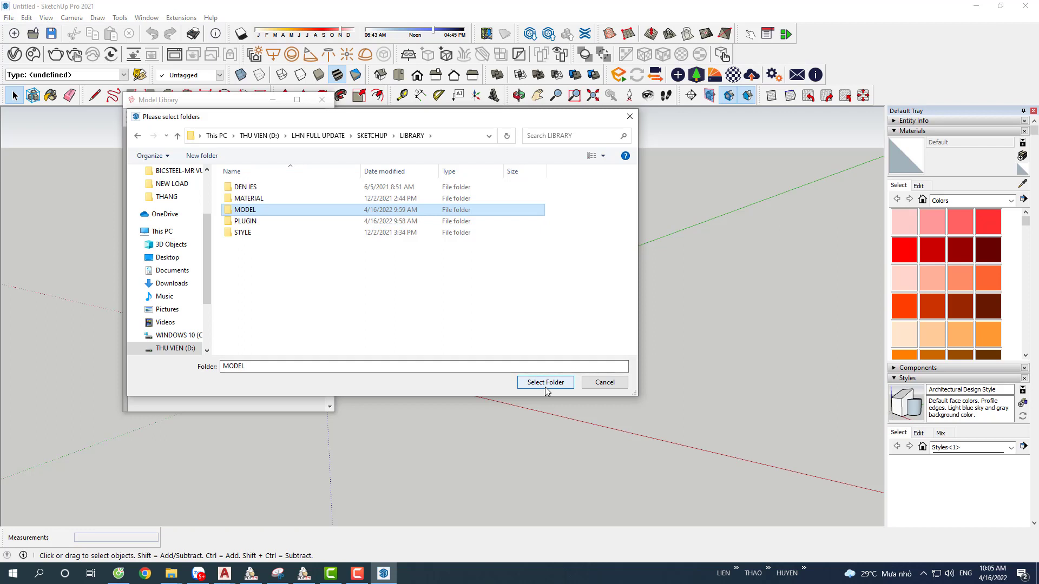
click(546, 385)
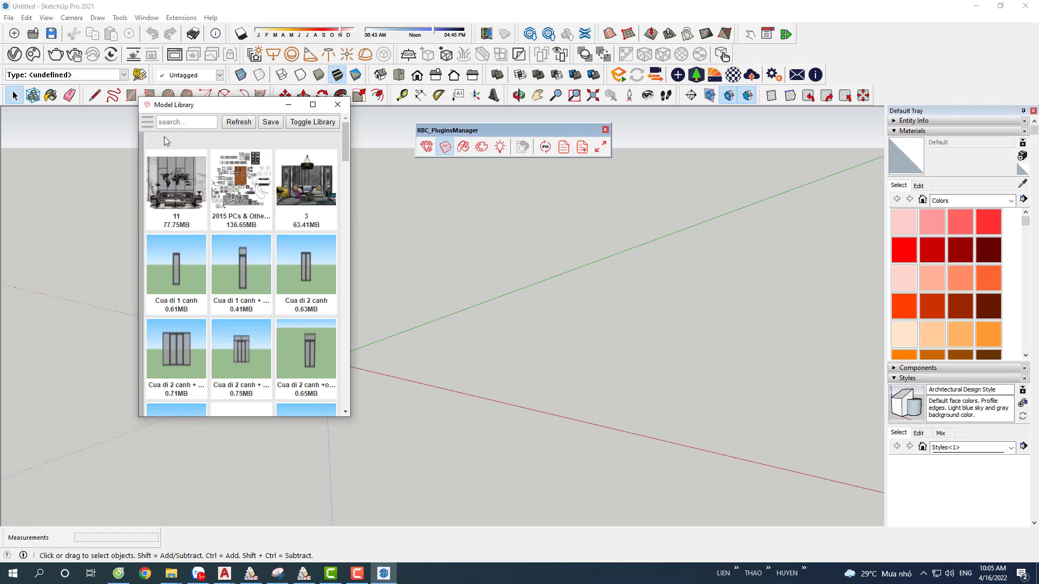
Step: View the MODEL folder tree in the enlarged Model Library, restore the window, and widen and reposition it beside the RBC_PluginsManager toolbar
click(149, 124)
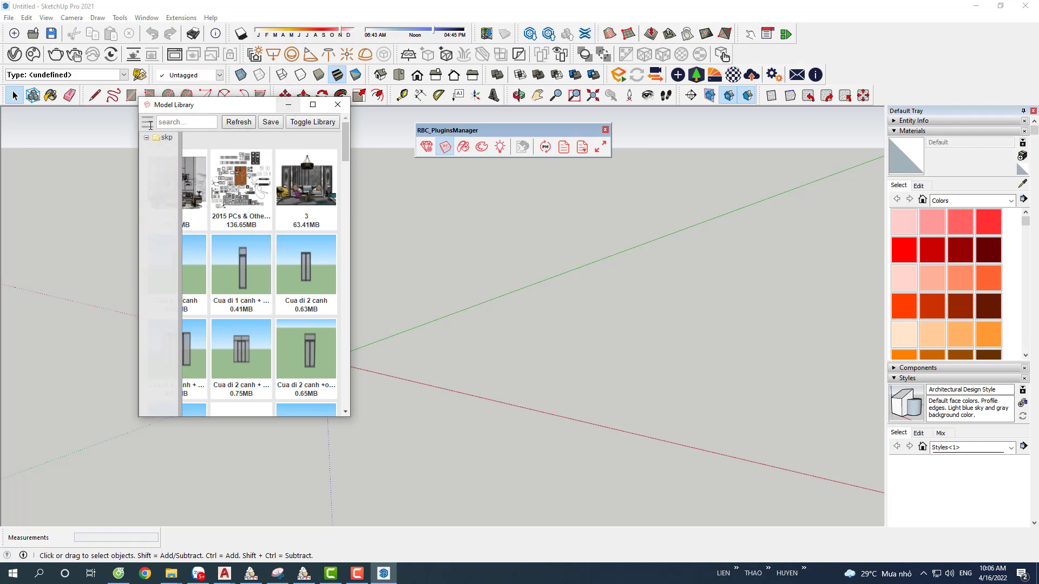
click(313, 104)
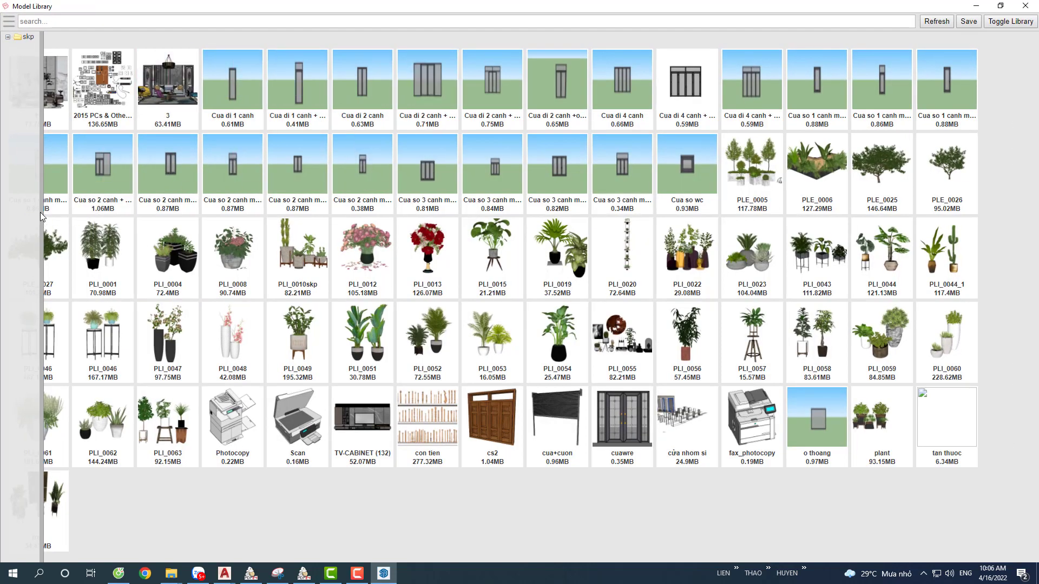
click(22, 38)
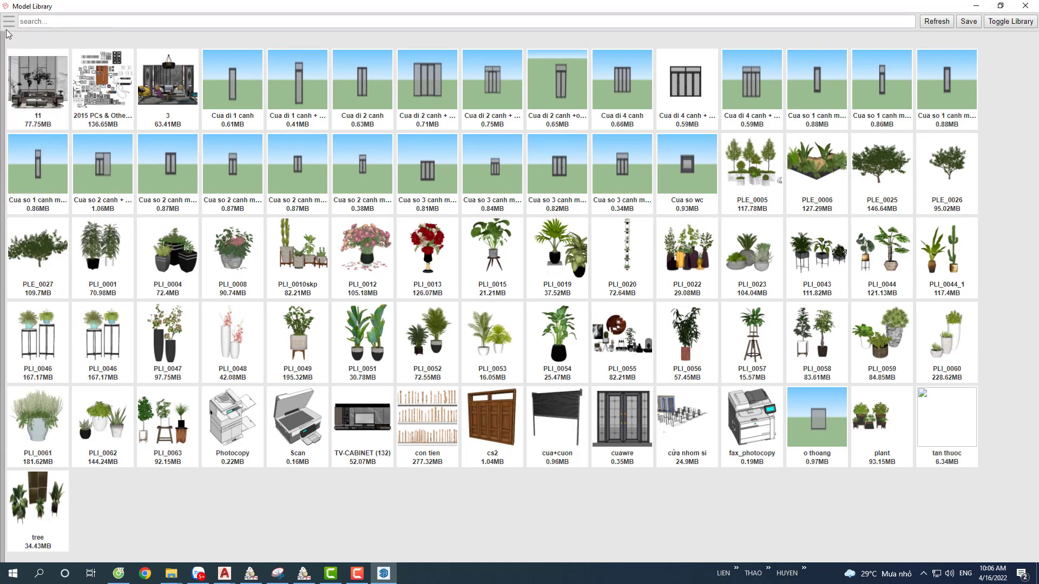
click(9, 21)
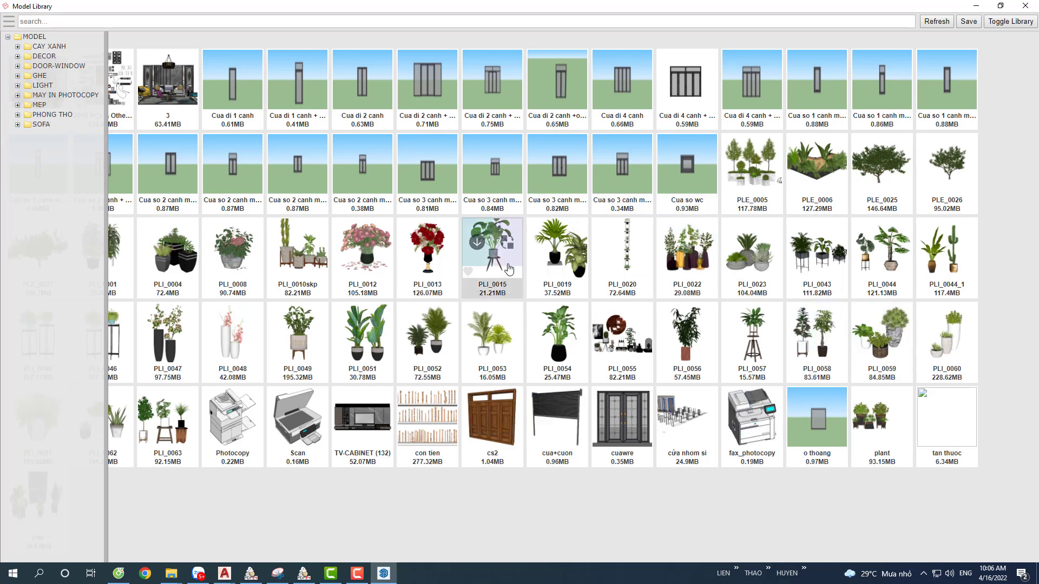
click(1001, 6)
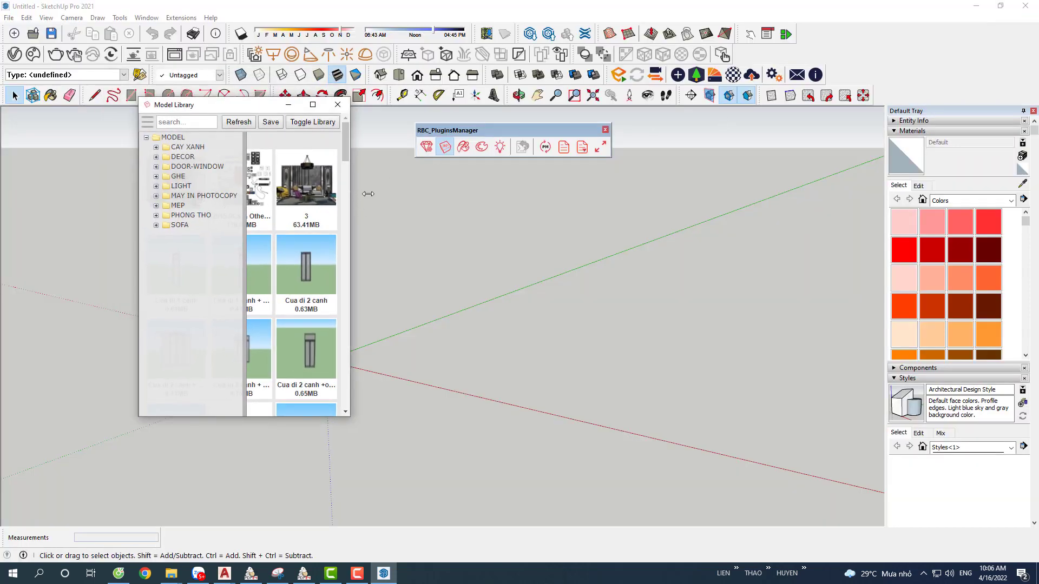
drag(368, 194, 462, 193)
drag(352, 104, 269, 98)
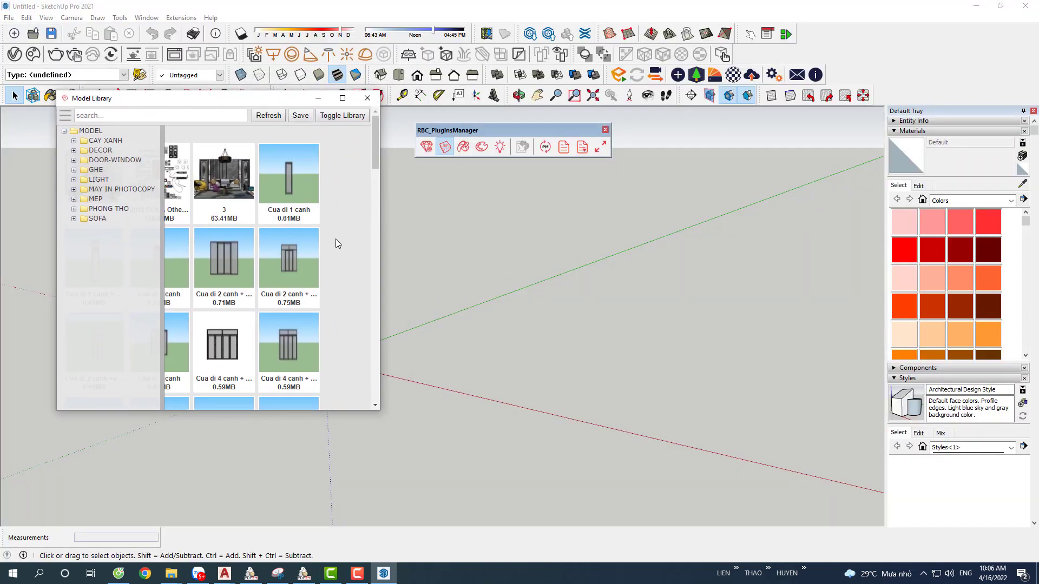
Step: Insert the door "Cua di 2 canh + o thoang +2 vach chet 2ben" and the flower vase PLI_0012 from the Model Library
mouse_move(276, 254)
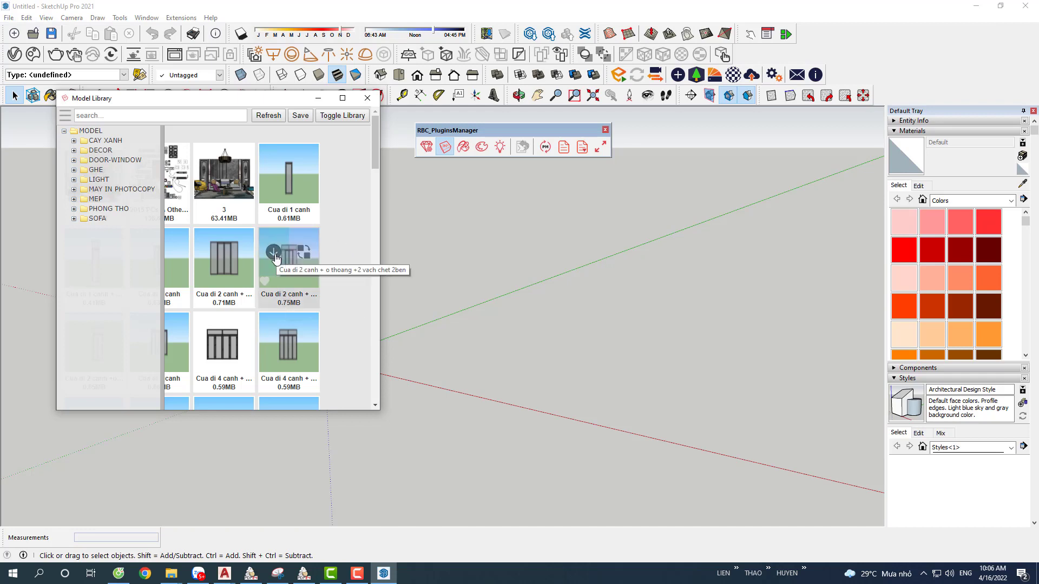
drag(617, 328, 605, 325)
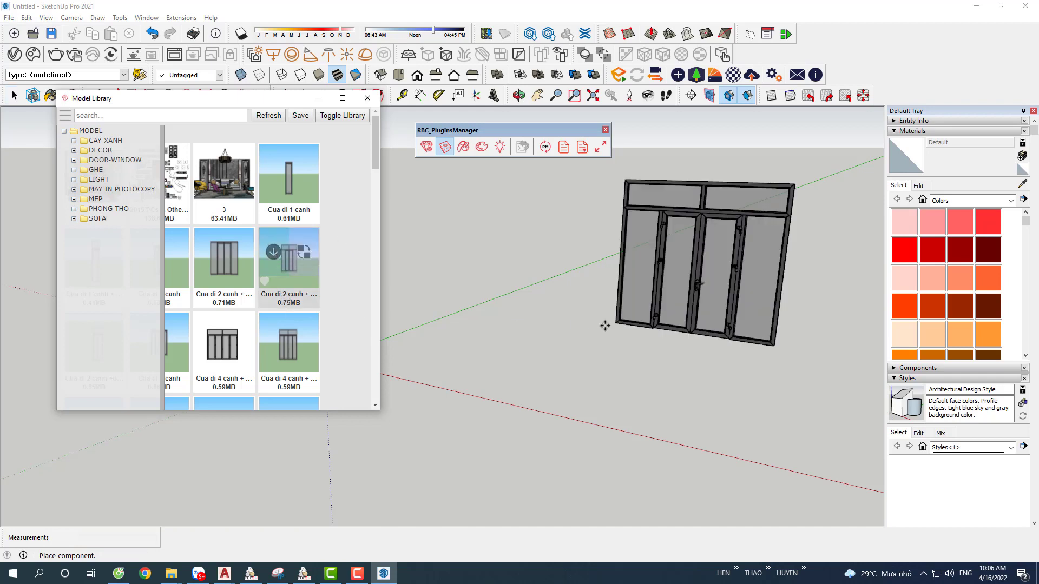
scroll(325, 270, down, 10)
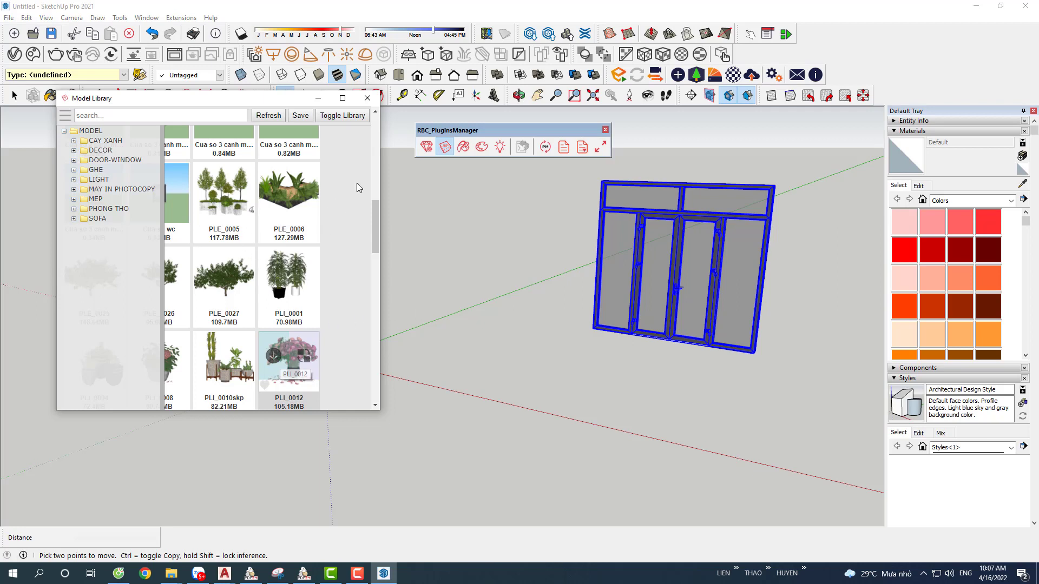
scroll(372, 219, down, 1)
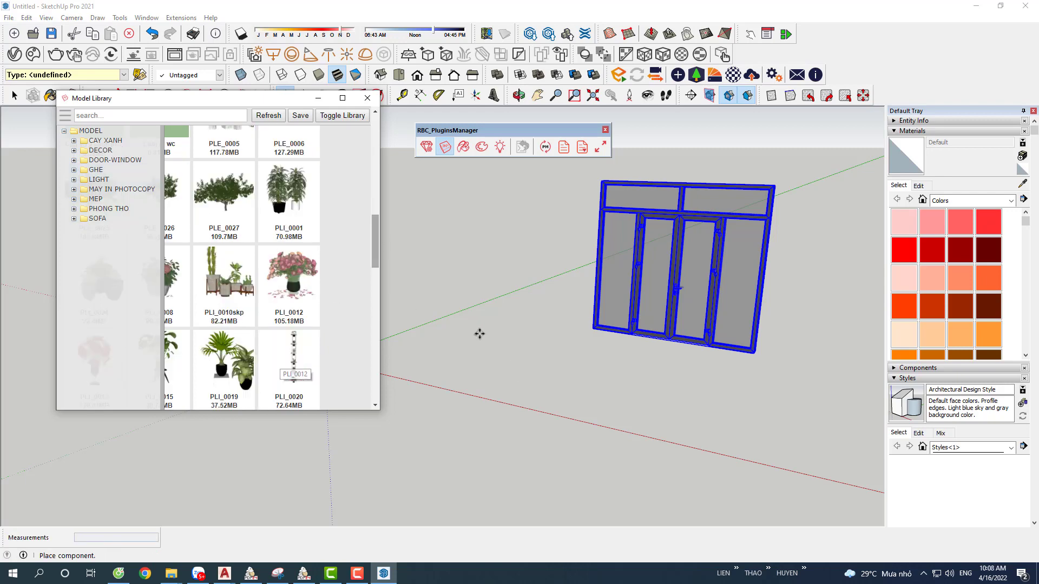
click(502, 372)
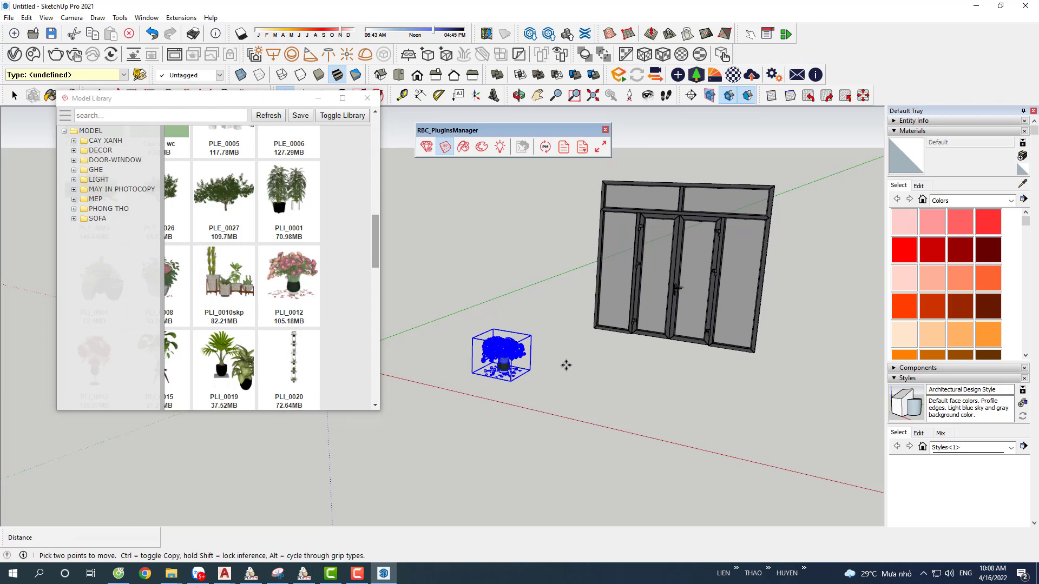
key(space)
scroll(566, 365, up, 1)
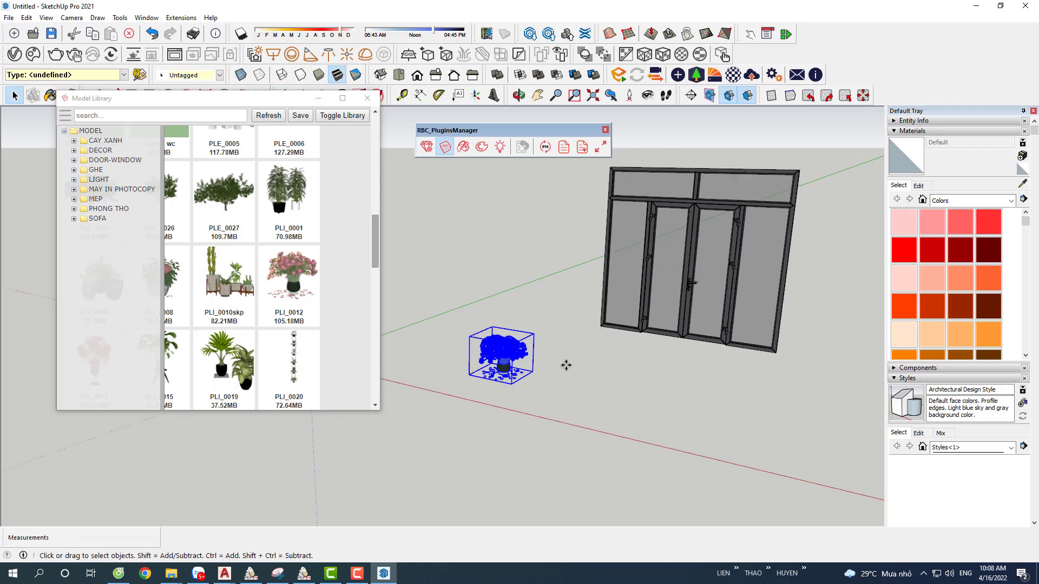
Step: Turn off Profiles and Dashes in the style's edge settings and deselect the flower vase
click(918, 432)
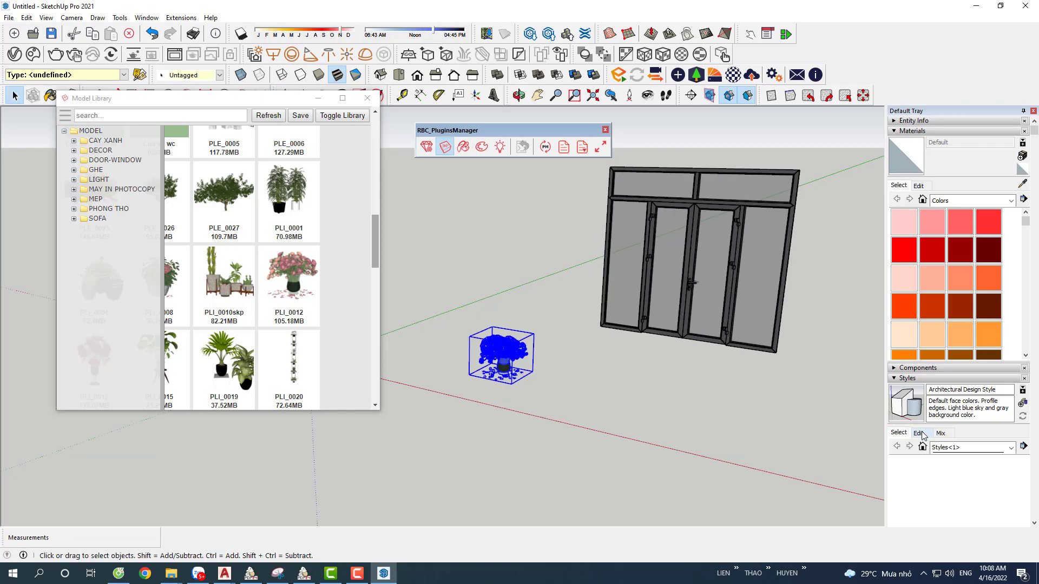
click(898, 488)
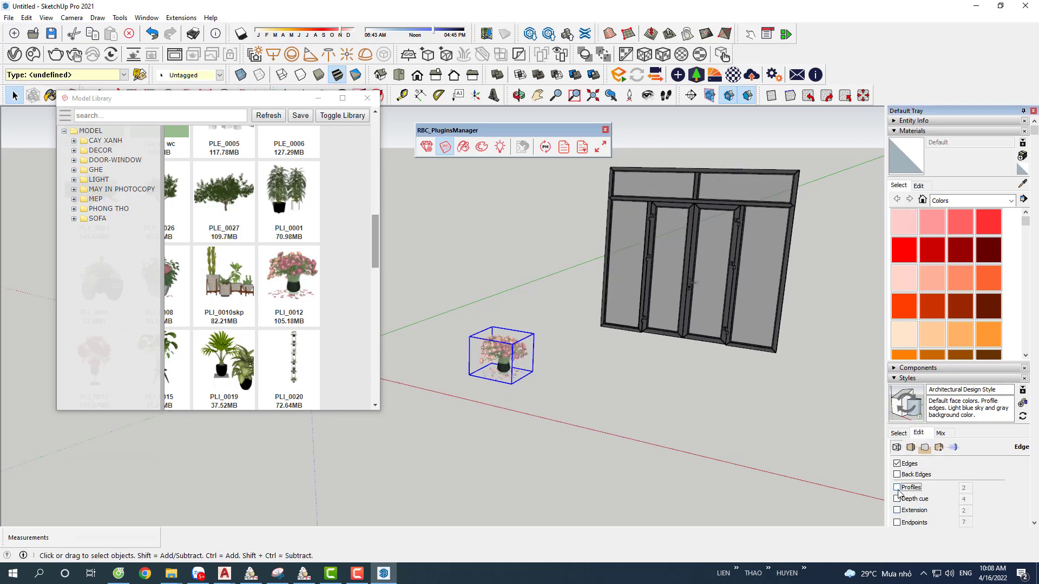
scroll(901, 466, down, 3)
click(897, 415)
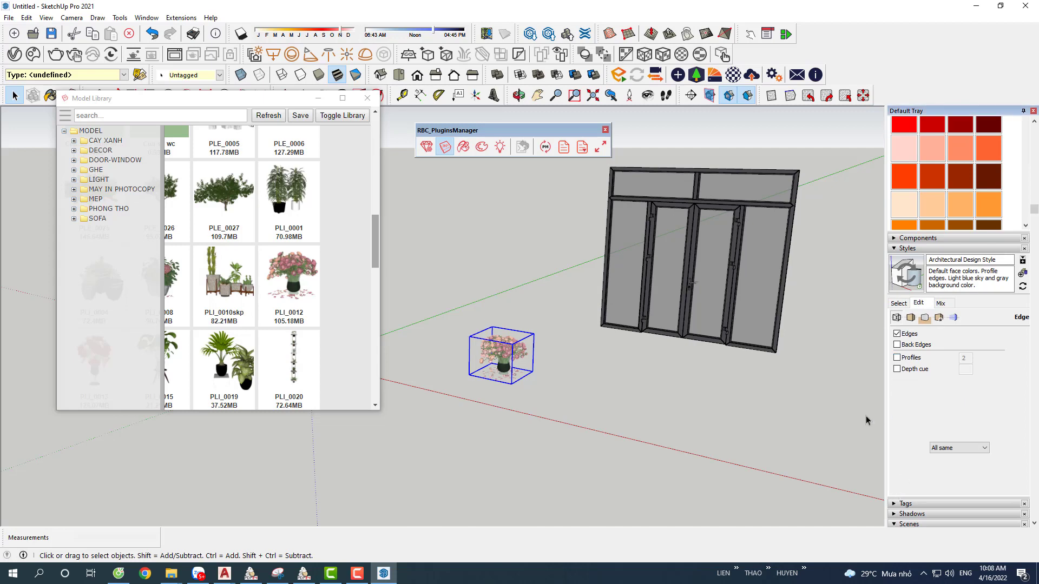
click(586, 379)
Step: Widen the Model Library window and place the fax_photocopy model in front of the glass door
mouse_move(222, 314)
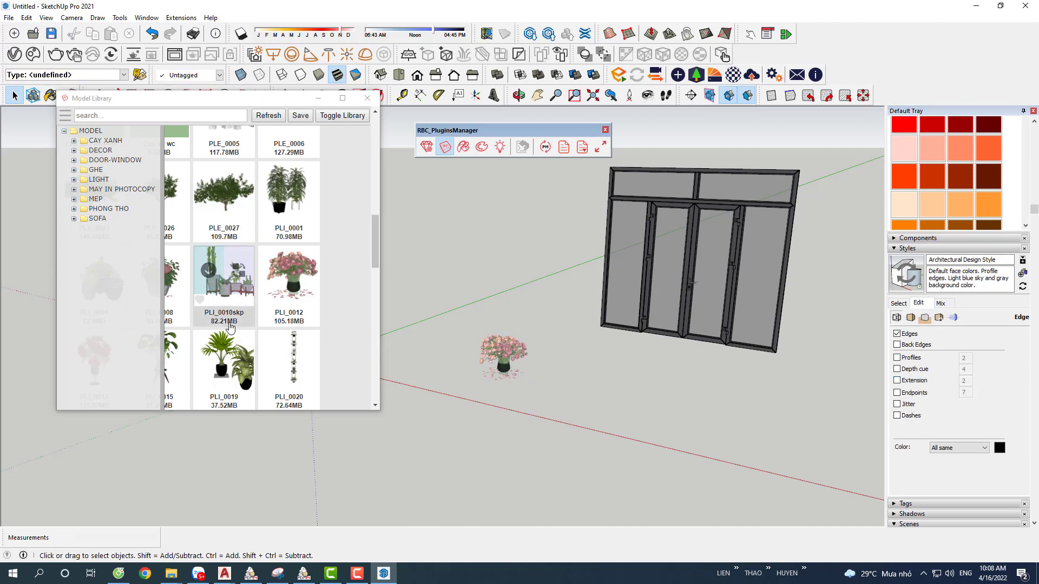
scroll(227, 325, down, 5)
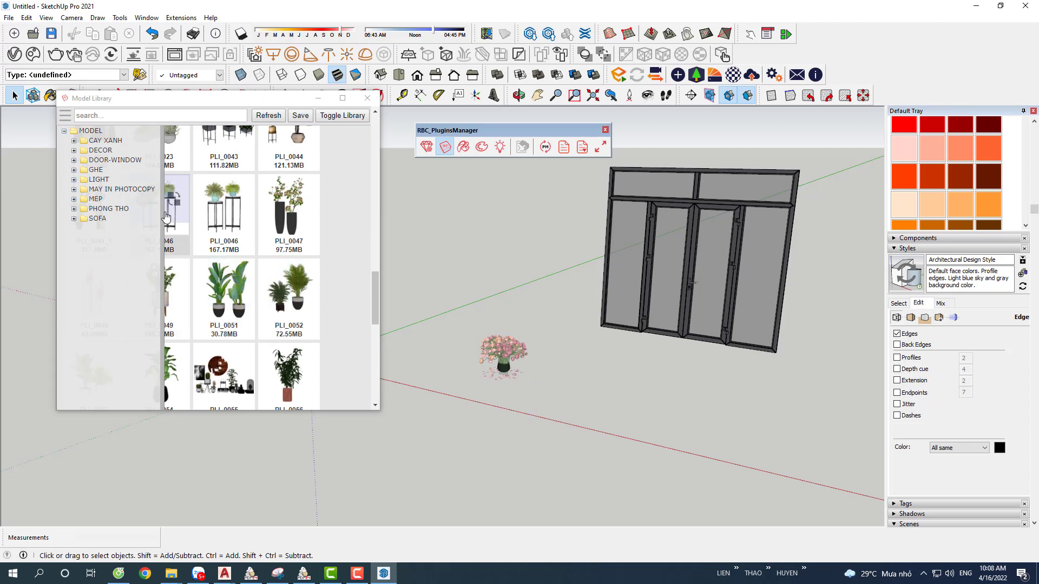
drag(380, 205, 497, 208)
scroll(361, 263, down, 5)
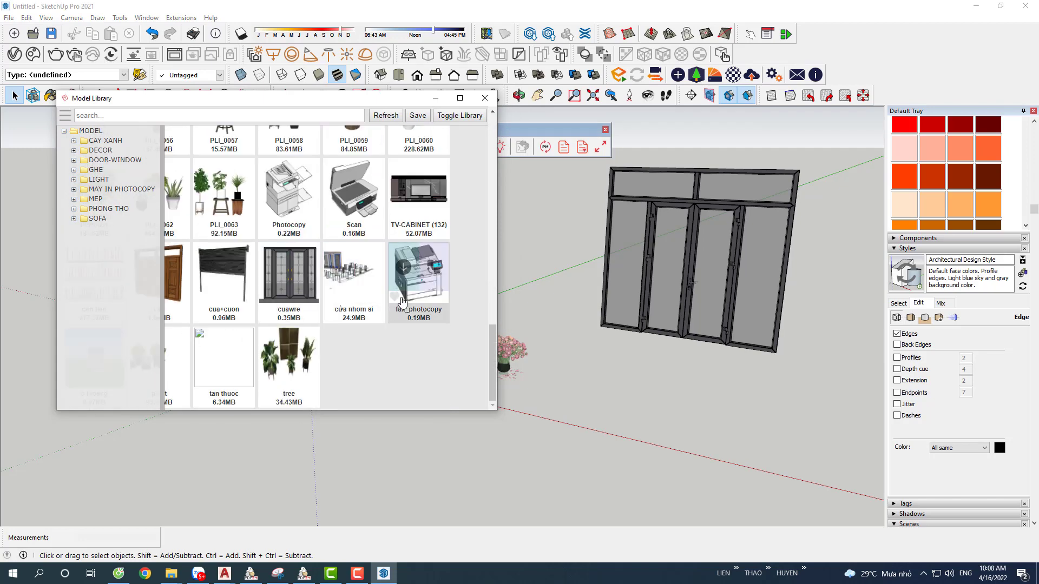
click(406, 269)
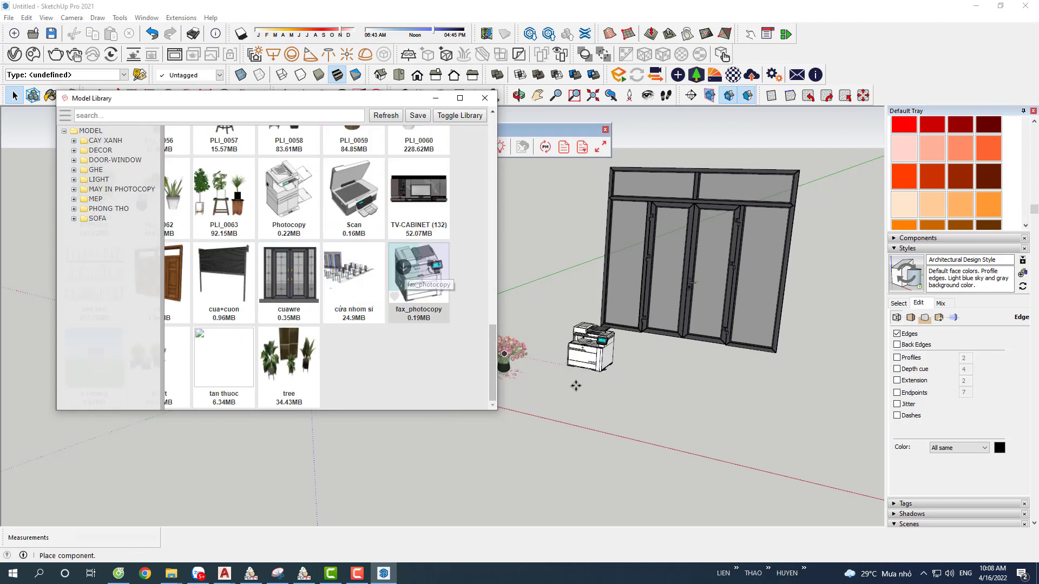
click(601, 411)
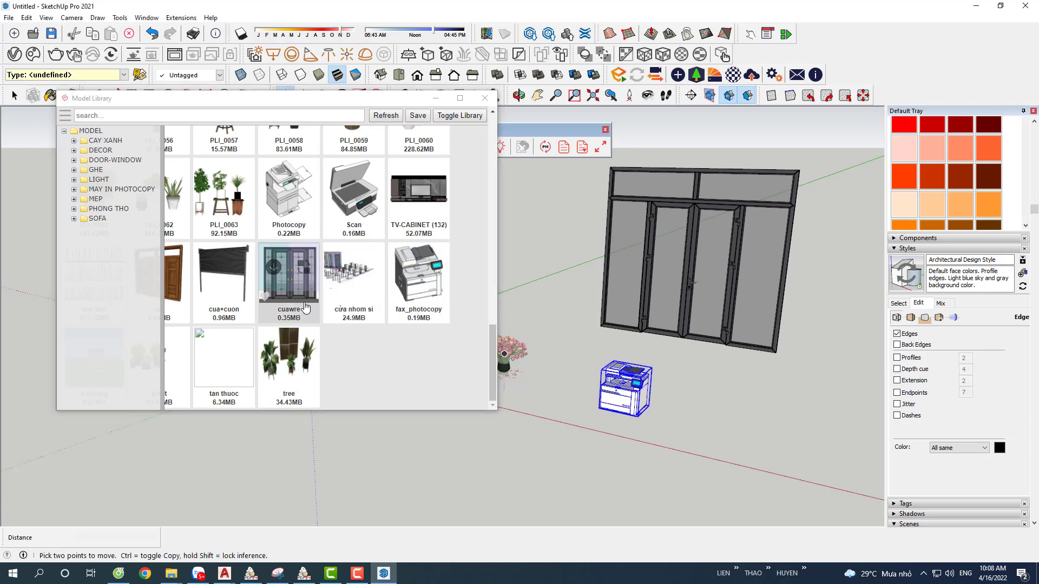
Step: Place the PLI_0022 potted plants from the Model Library beside the photocopier
scroll(316, 295, up, 2)
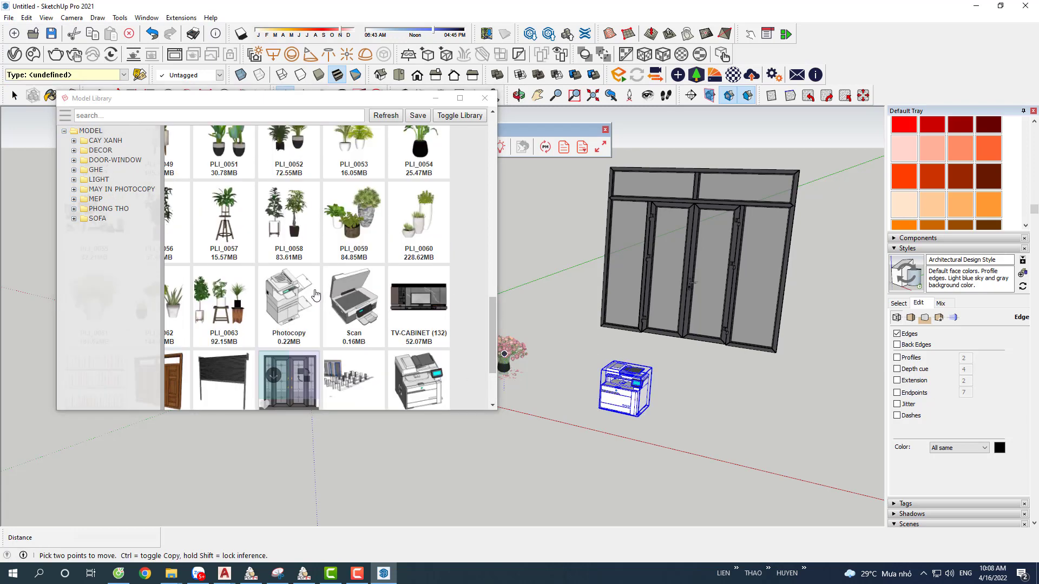
scroll(316, 295, up, 6)
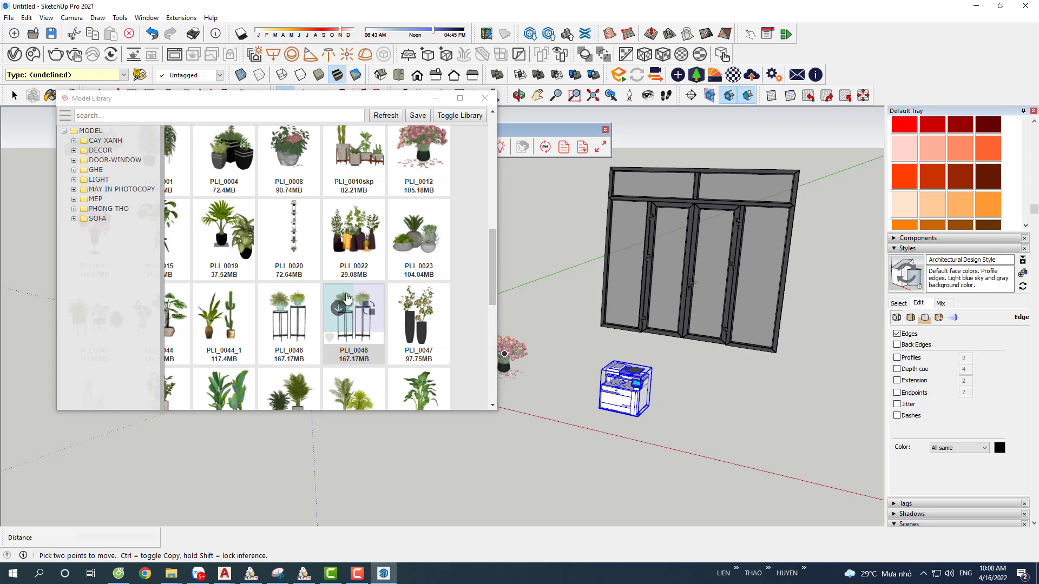
click(344, 228)
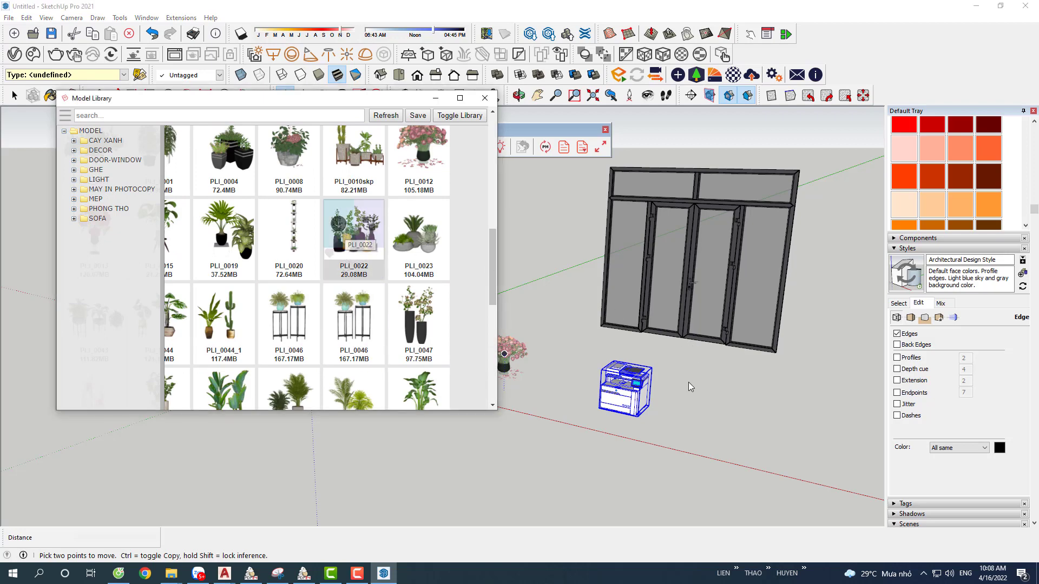
click(395, 214)
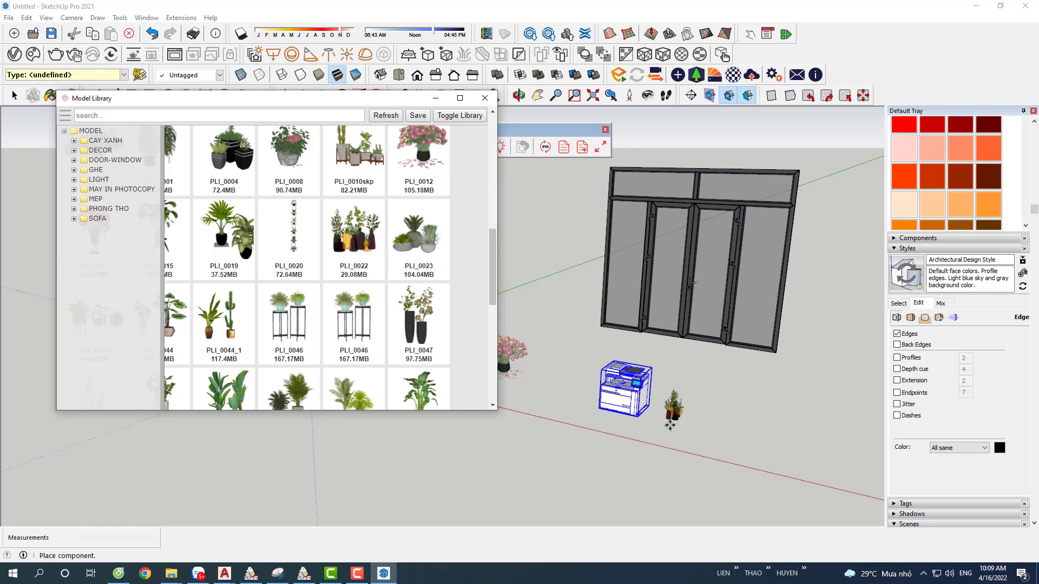
click(670, 424)
scroll(703, 395, up, 3)
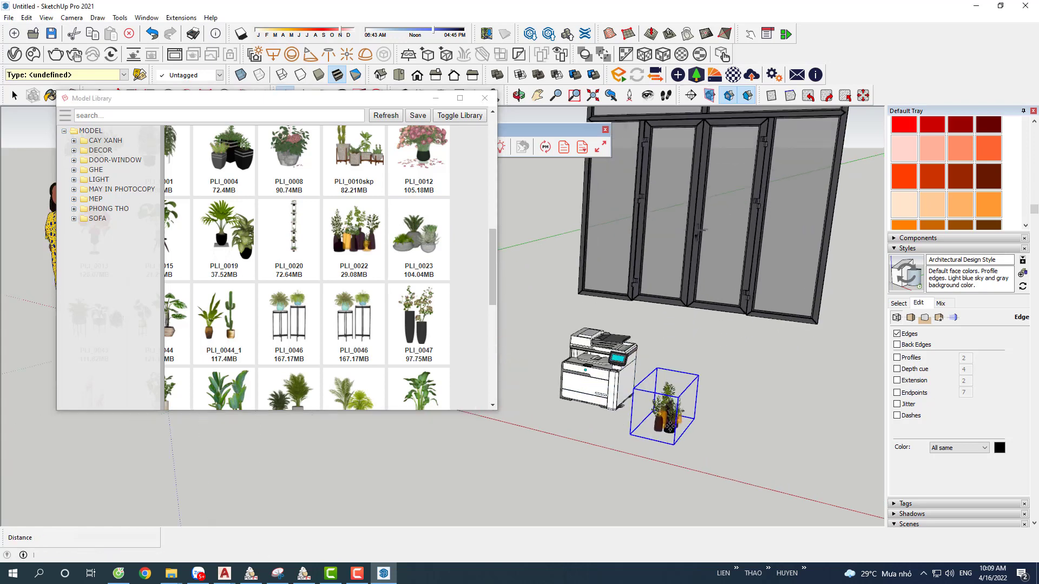
key(space)
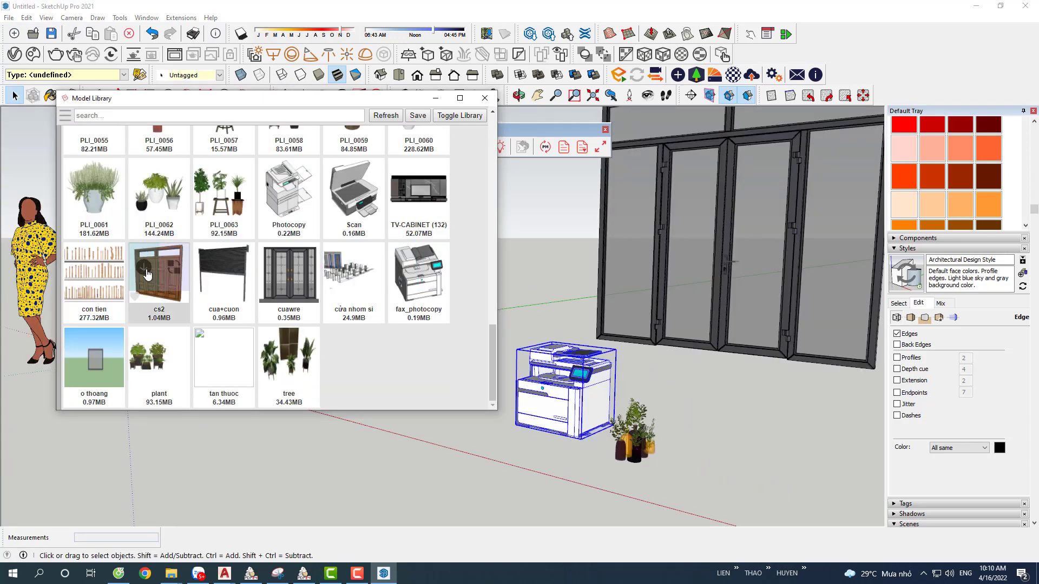
Step: Place the cs2 wooden door from the Model Library in front of the glass door
click(146, 274)
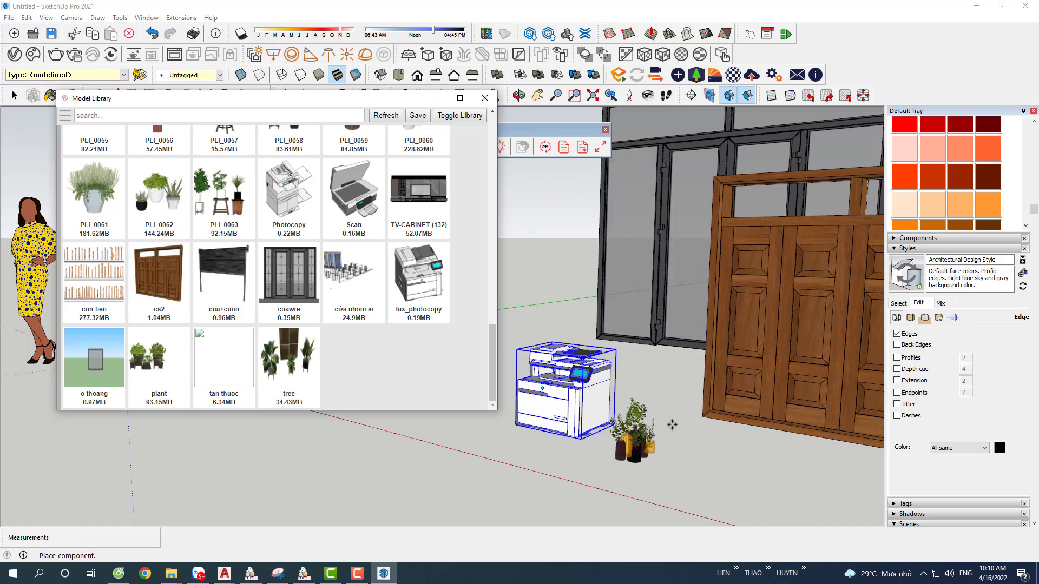
click(723, 383)
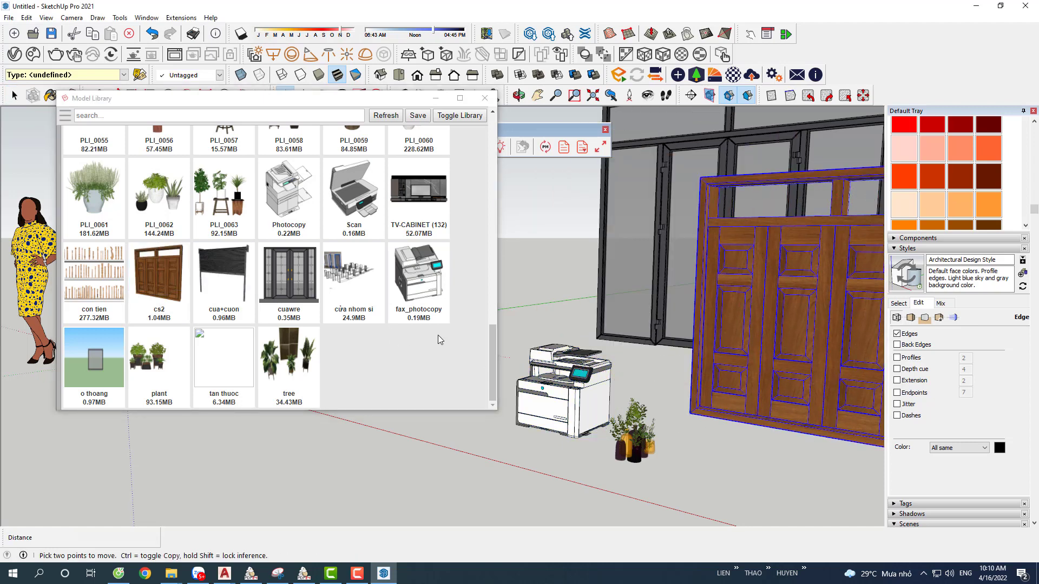
key(space)
middle_drag(492, 290, 507, 152)
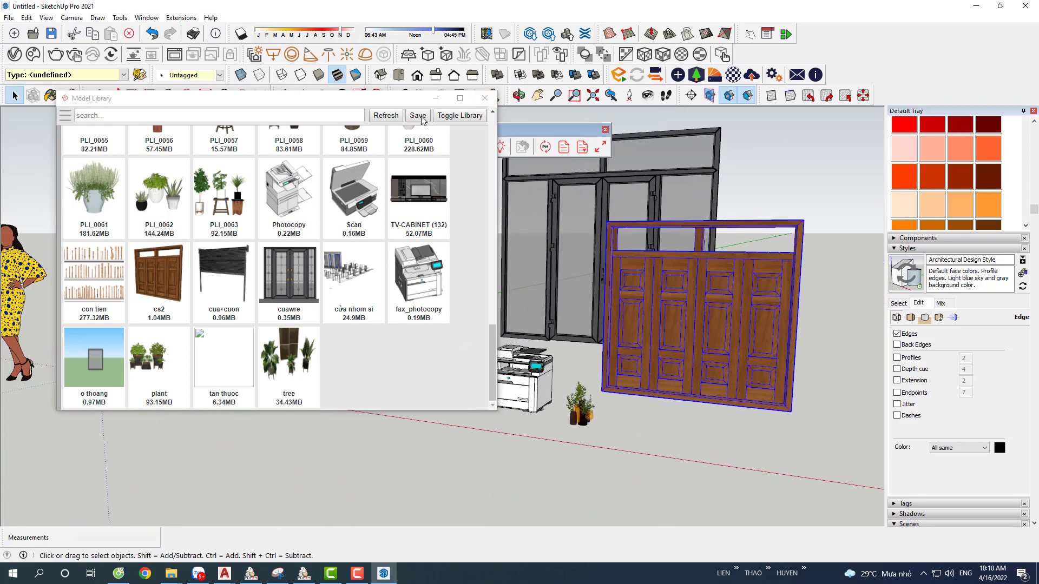
Step: Close the Model Library and move the RBC_PluginsManager toolbar away from the placed models
click(485, 99)
drag(548, 133, 316, 137)
Step: Select all the models in the drawing area and delete them
scroll(430, 219, down, 3)
middle_drag(433, 226, 441, 243)
drag(391, 171, 667, 422)
key(Delete)
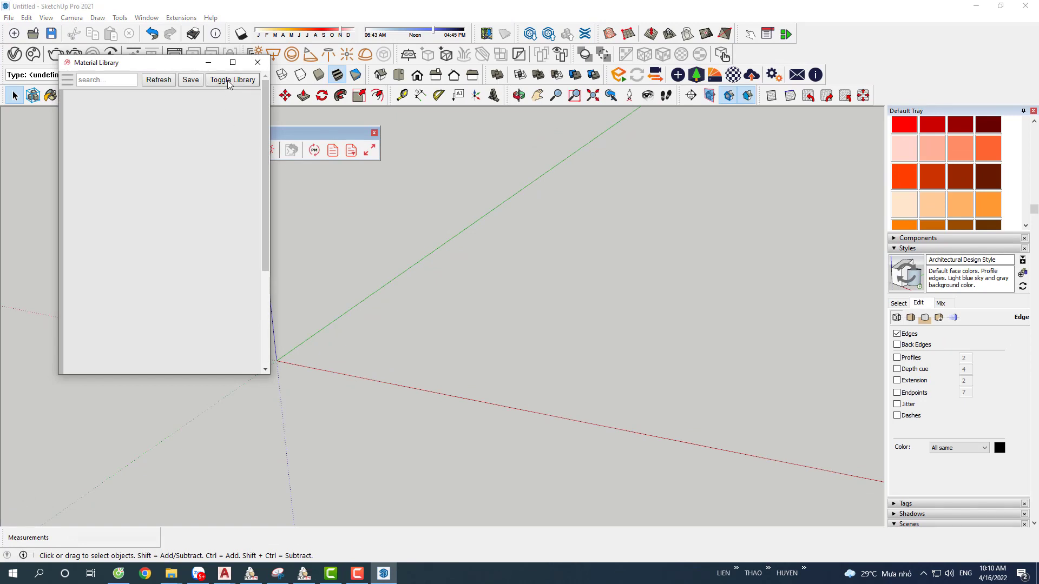
Step: Link the Material Library to the MATERIAL folder in D: > LHN FULL UPDATE > SKETCHUP > LIBRARY, using the path copied from File Explorer
click(229, 82)
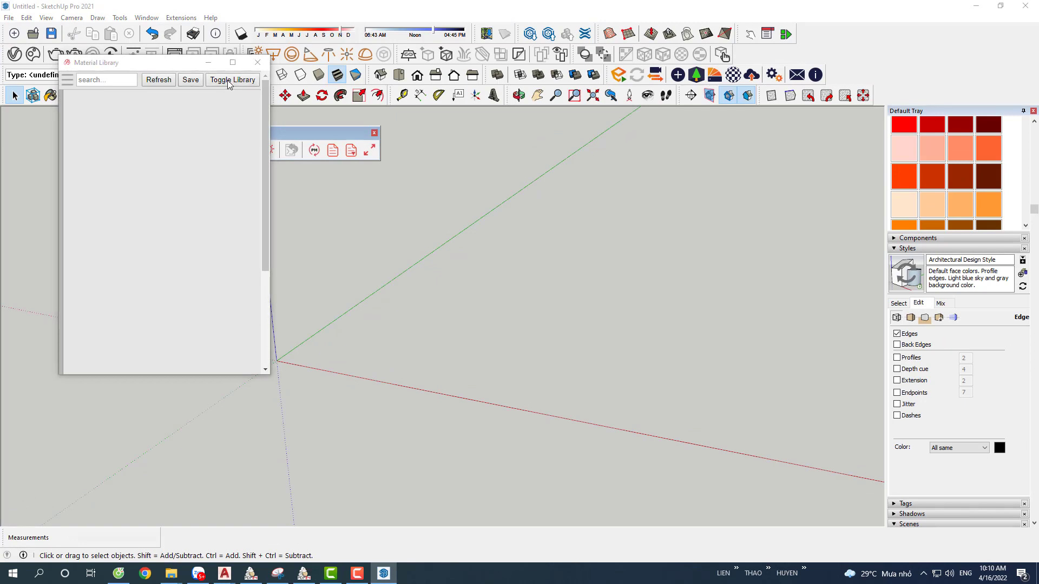
click(171, 574)
click(250, 532)
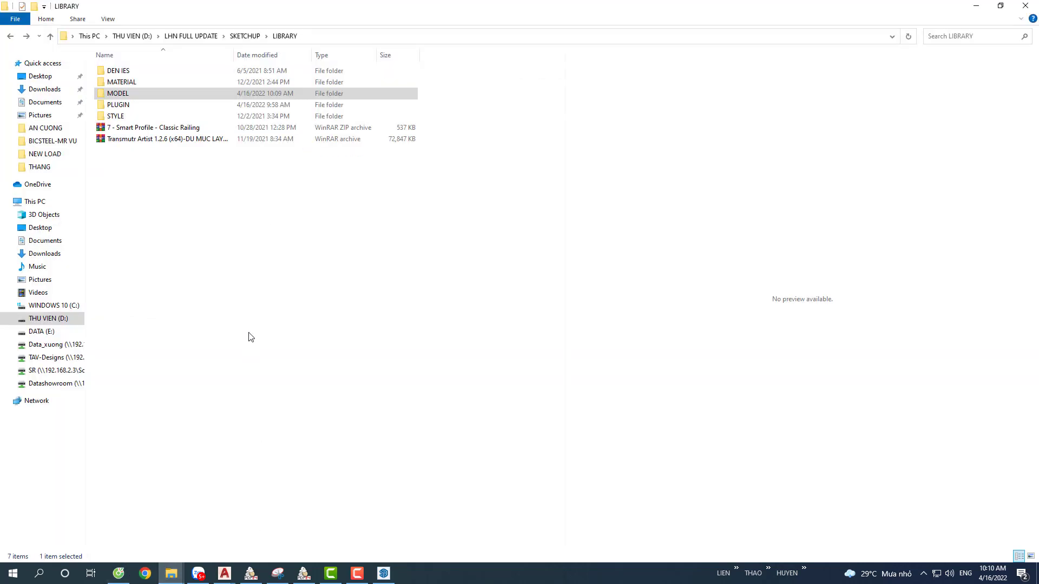
key(alt+d)
key(ctrl+c)
key(alt+Tab)
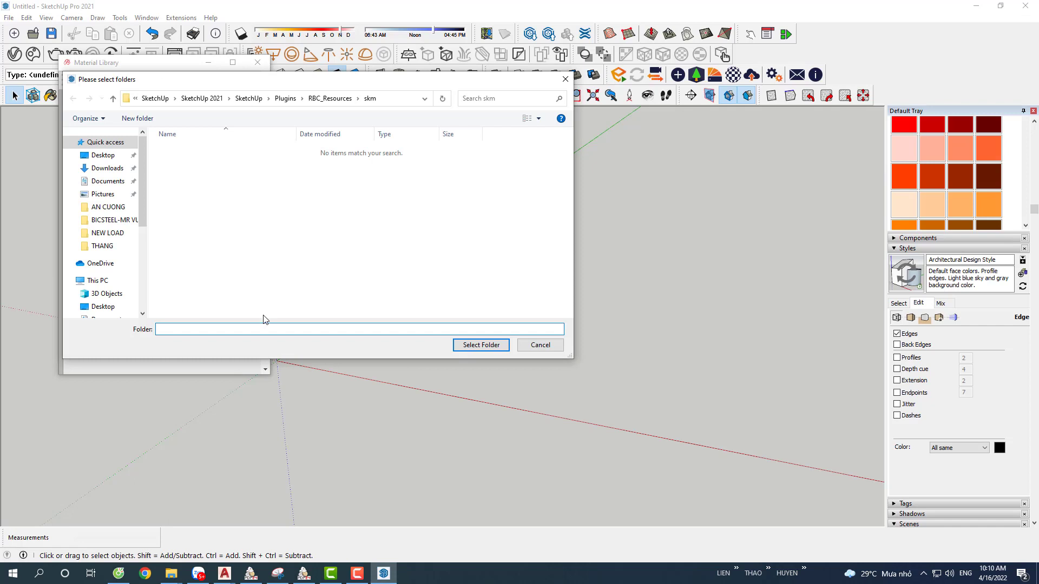
key(ctrl+v)
key(Return)
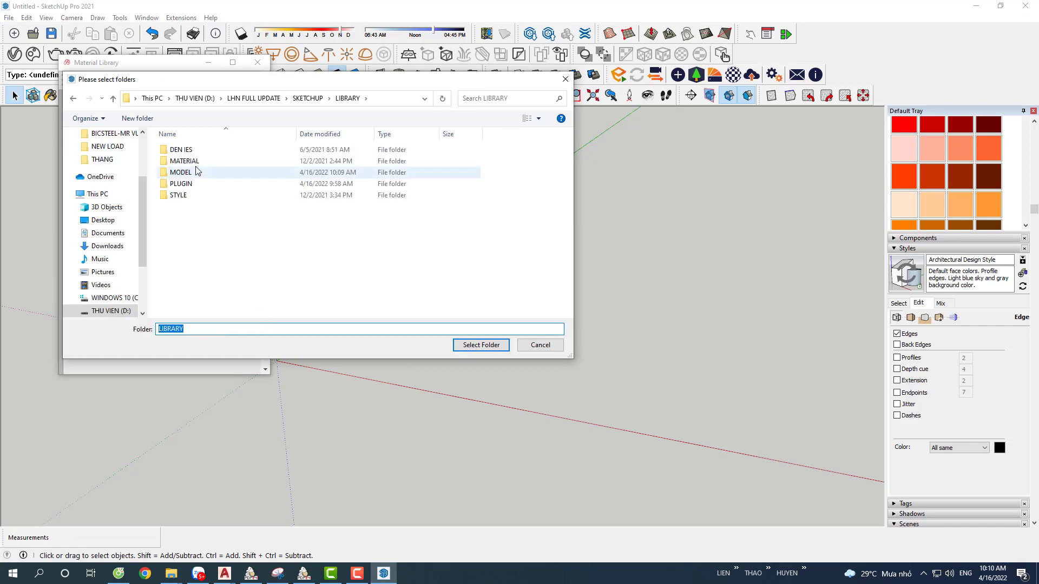
click(187, 161)
click(476, 345)
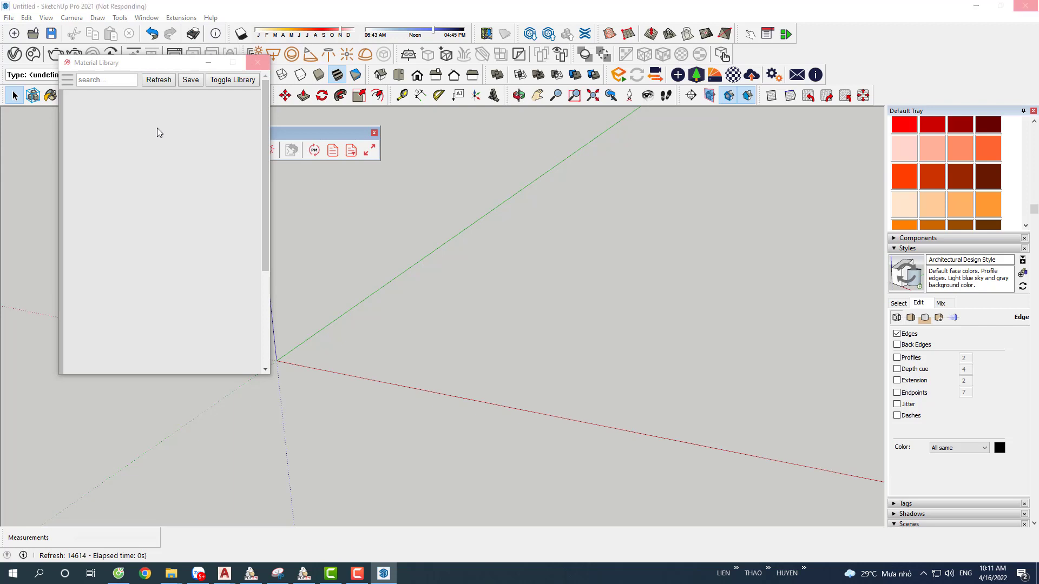
Step: Examine the category folders in the Material Library's folder tree
click(69, 81)
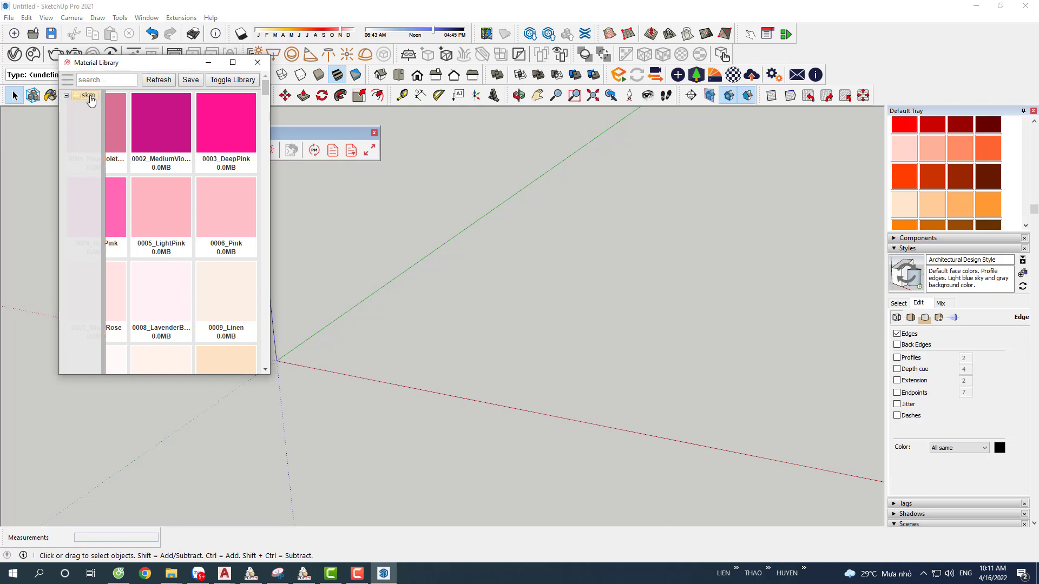
click(67, 96)
scroll(83, 297, down, 5)
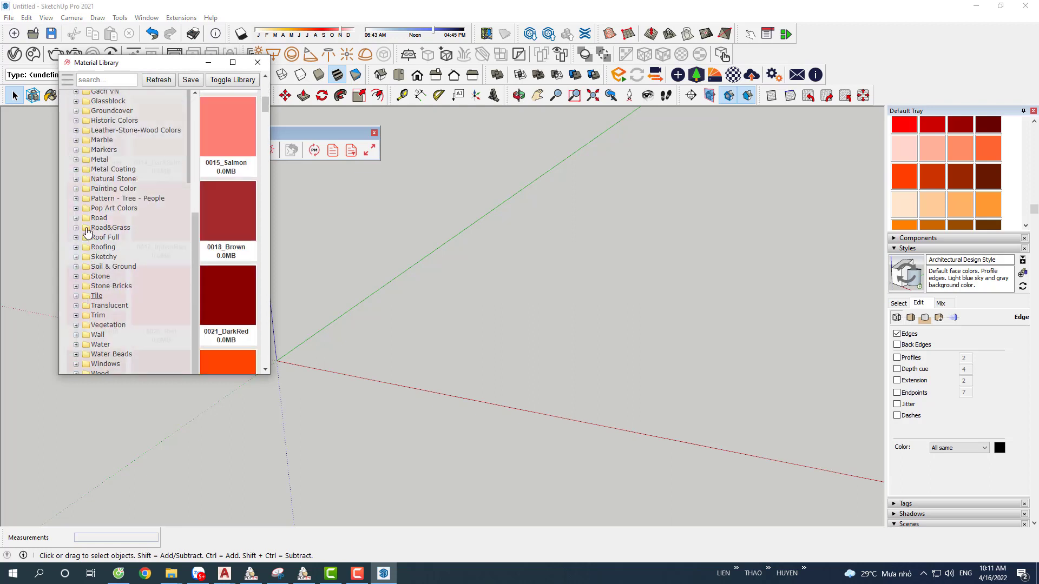
scroll(162, 162, up, 5)
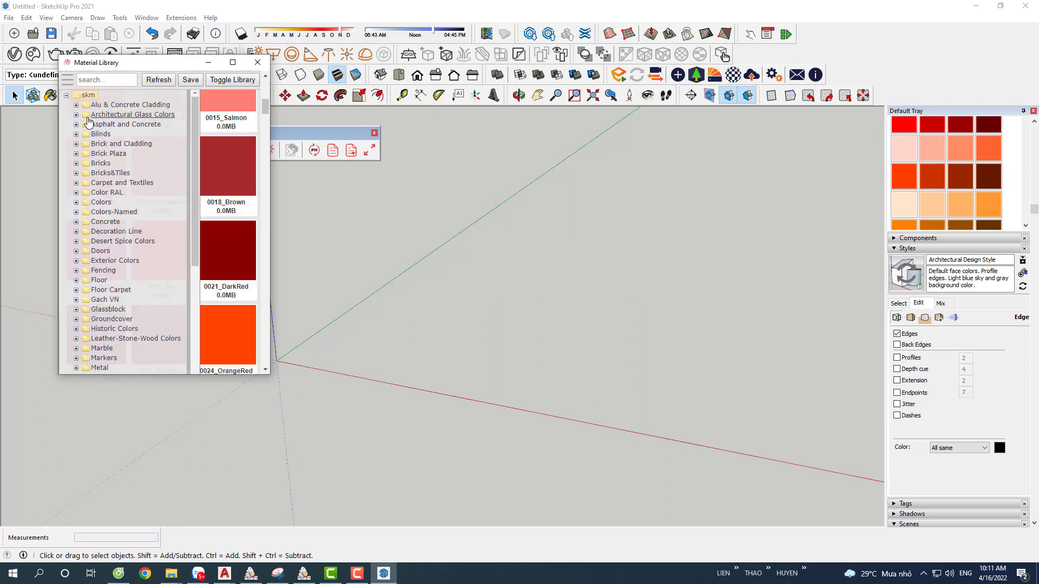
click(68, 81)
click(69, 81)
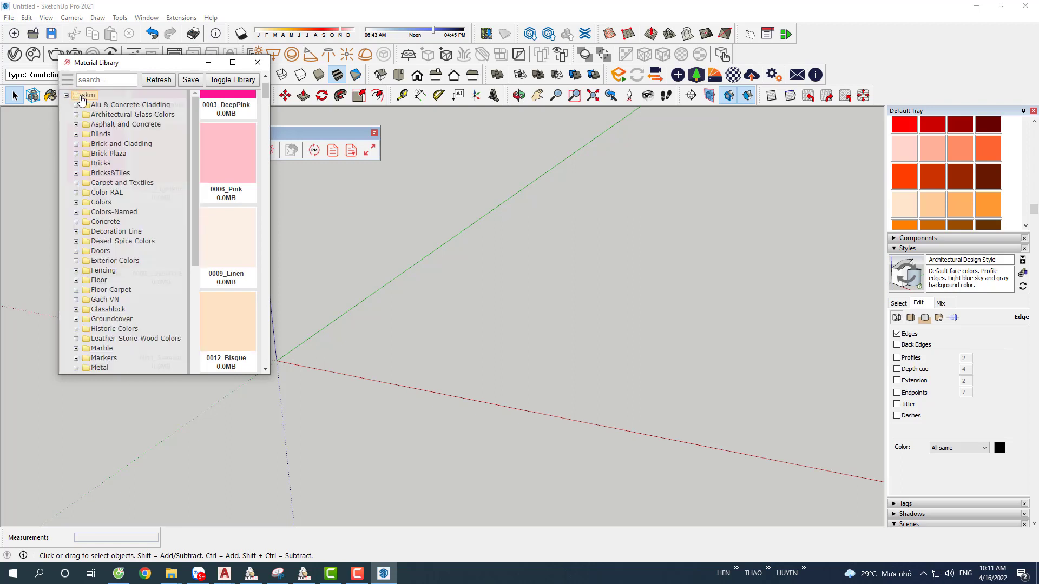
click(66, 97)
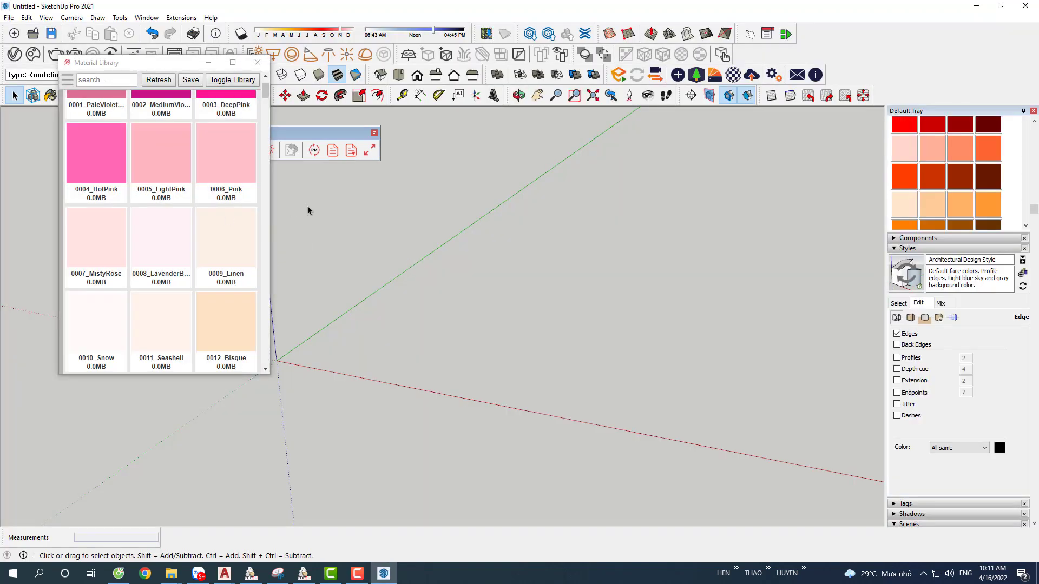
click(68, 81)
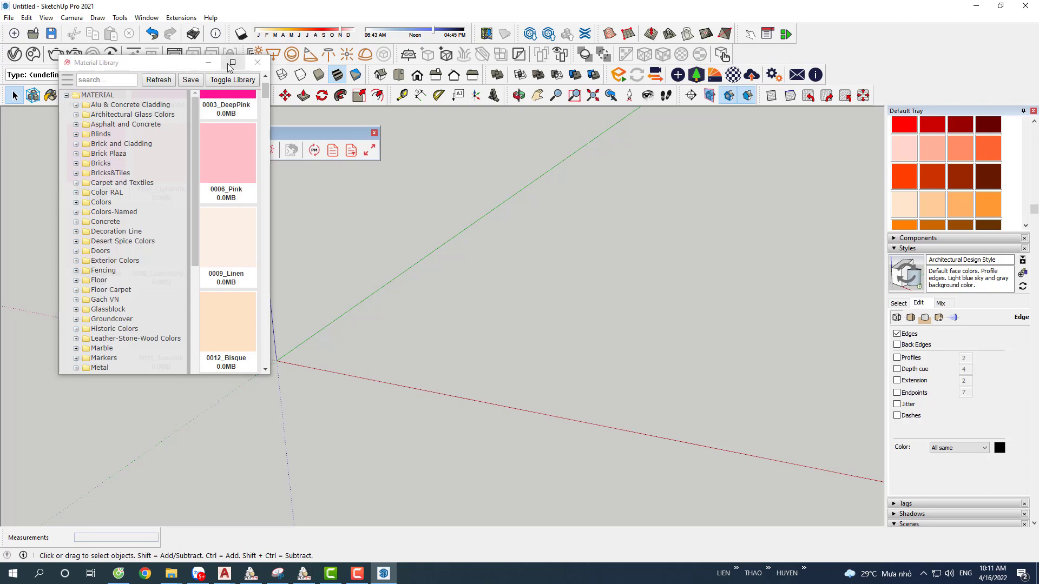
Step: Move the Material Library window and the RBC_PluginsManager toolbar apart, clear of the modelling space around the axes origin
drag(183, 68, 119, 82)
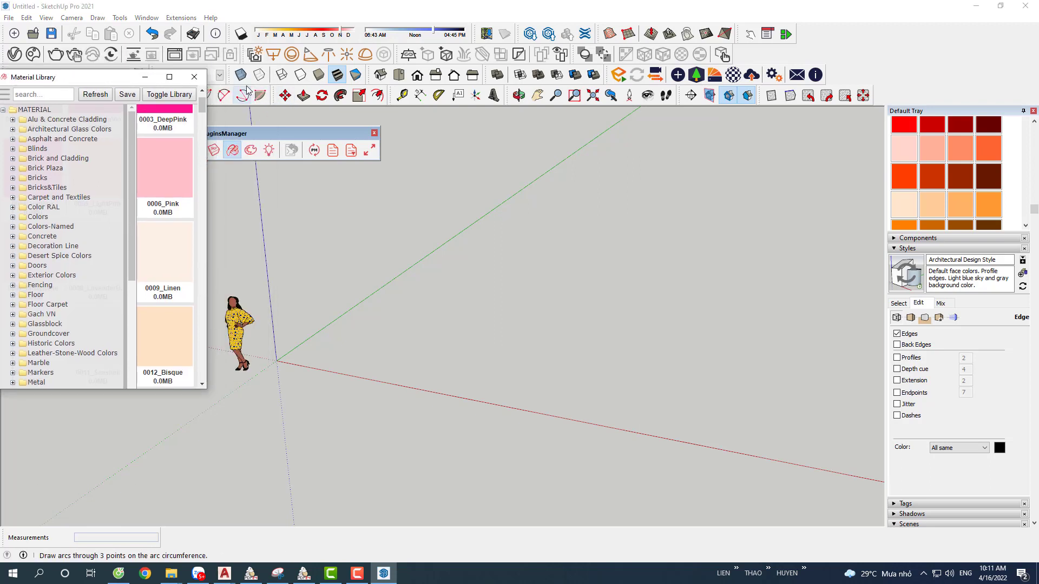
scroll(294, 136, down, 1)
drag(292, 139, 597, 143)
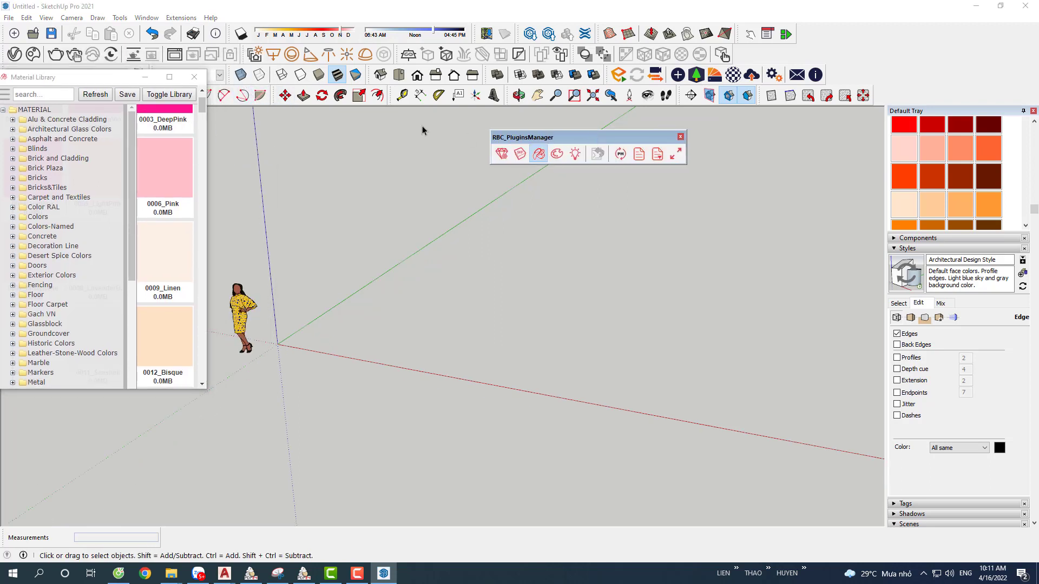
drag(108, 77, 137, 117)
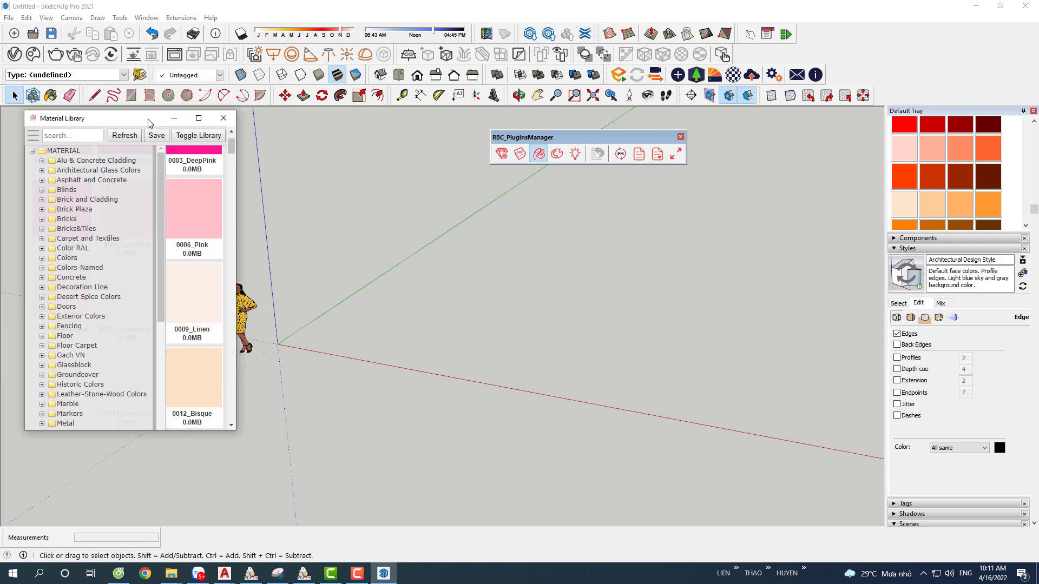
Step: Draw a rectangle on the ground beside the green axis and push/pull it up 100 mm into a slab
click(131, 95)
click(357, 311)
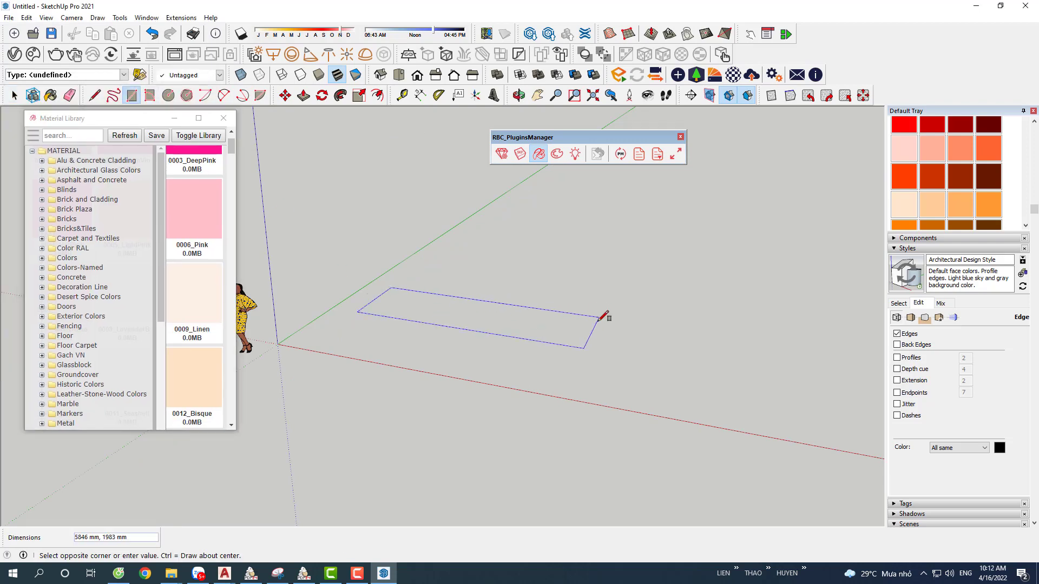
click(586, 292)
key(p)
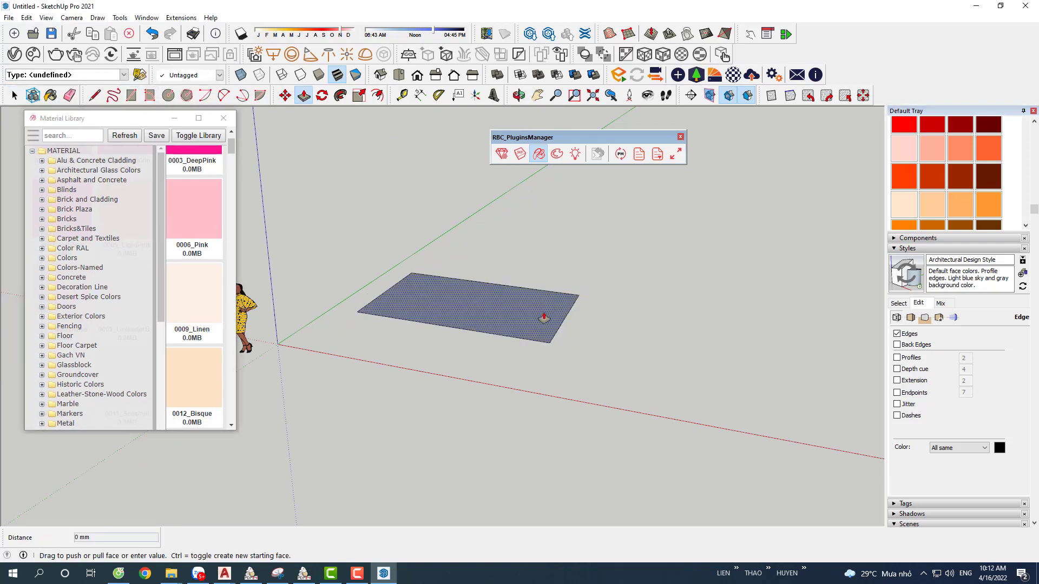
drag(542, 318, 545, 299)
text(100)
key(Return)
key(space)
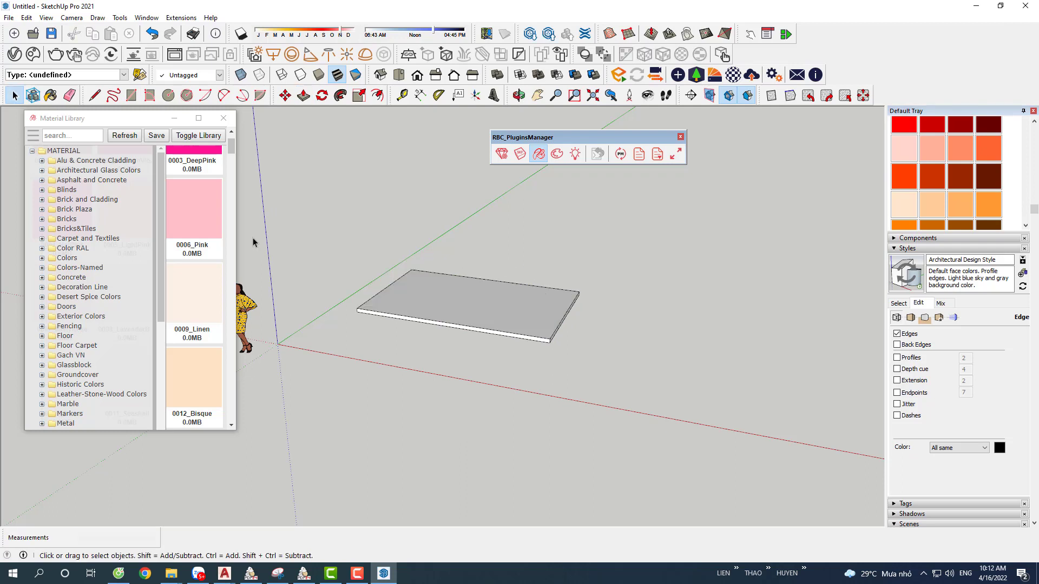
Step: Paint the slab's top face with the Atlantica ATUG4 material from the Architectural Glass Colors folder
click(97, 170)
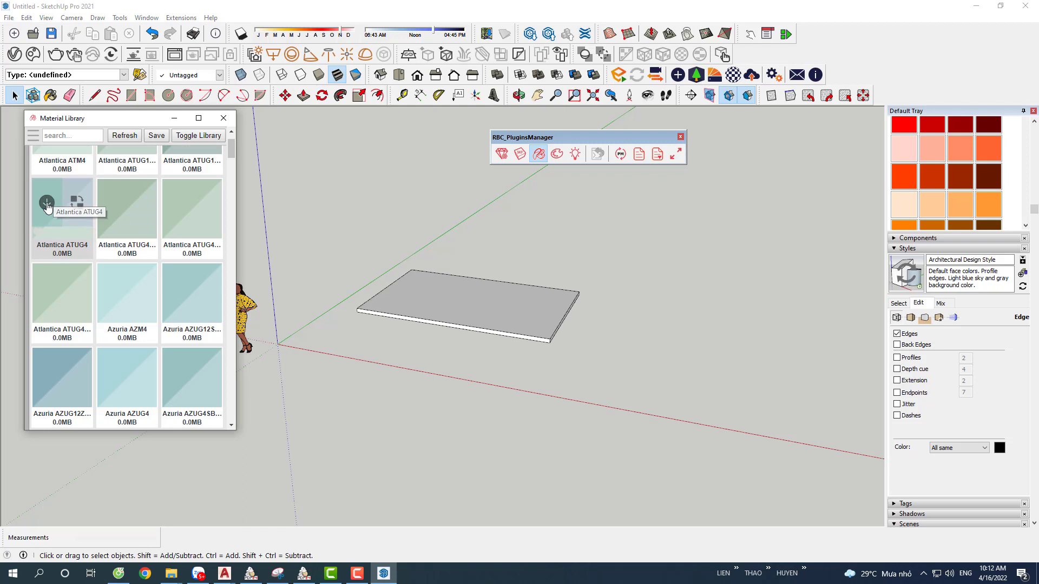
click(47, 204)
click(441, 302)
scroll(497, 317, up, 4)
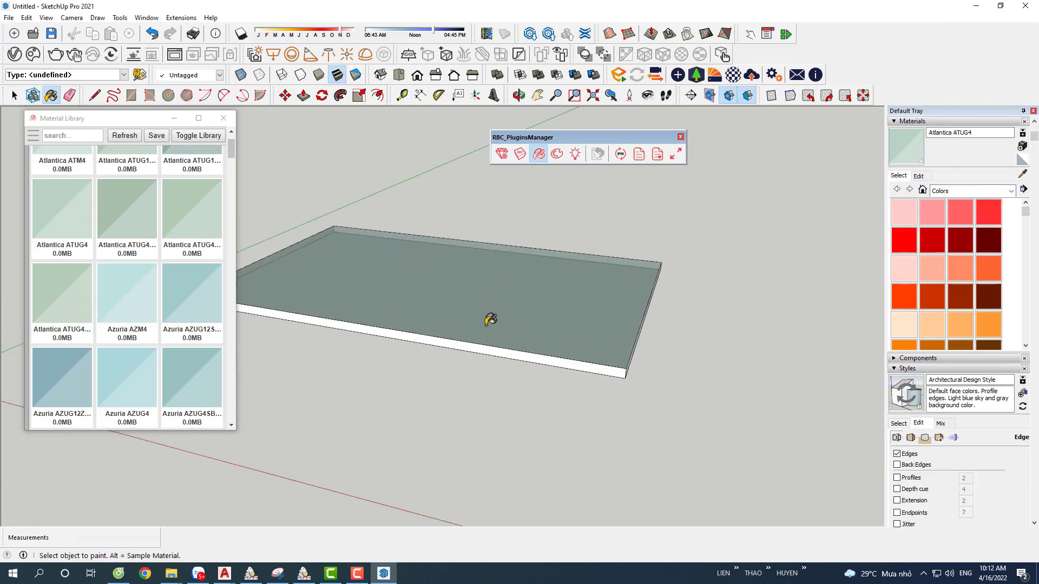
scroll(476, 336, up, 2)
key(space)
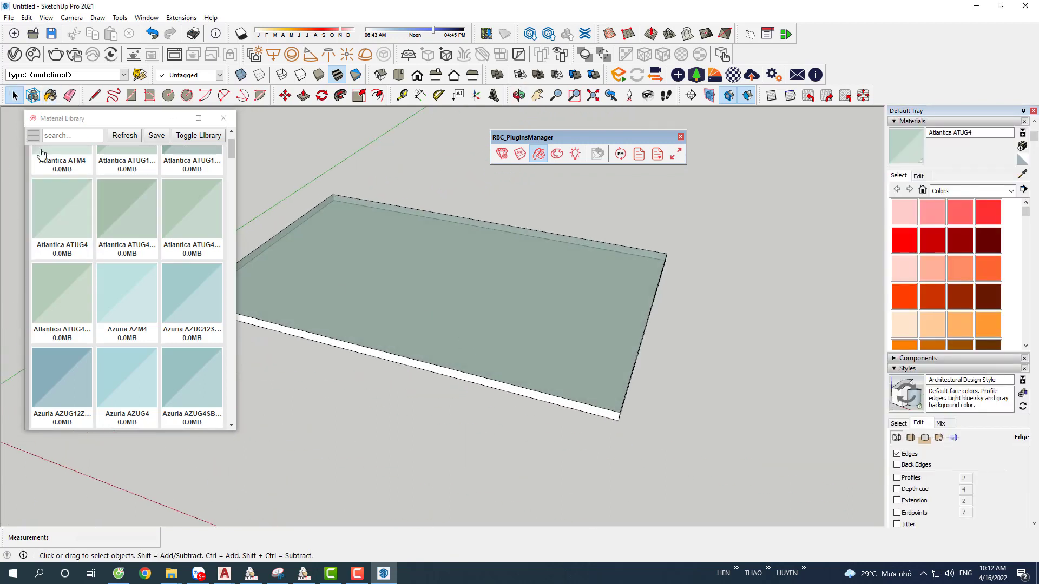
Step: Apply the Aluminum (6) material from the Material Library to the slab's top face
scroll(70, 173, up, 1)
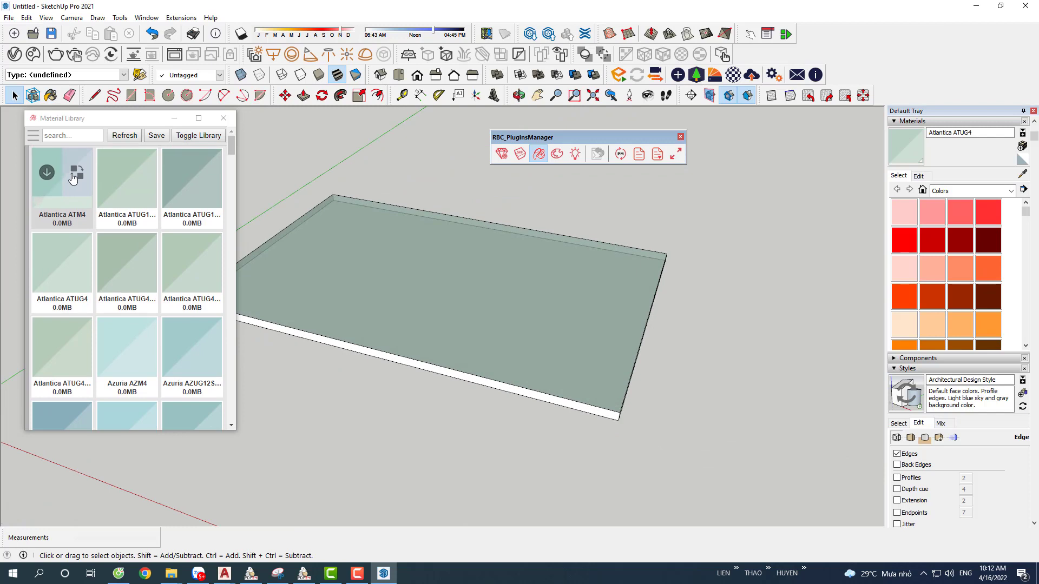
click(33, 135)
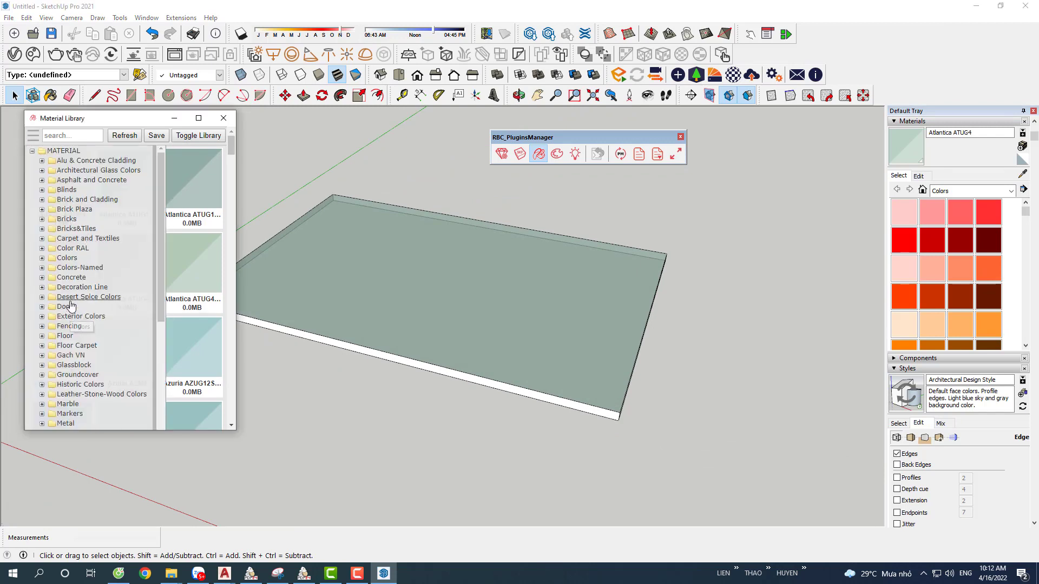
click(72, 278)
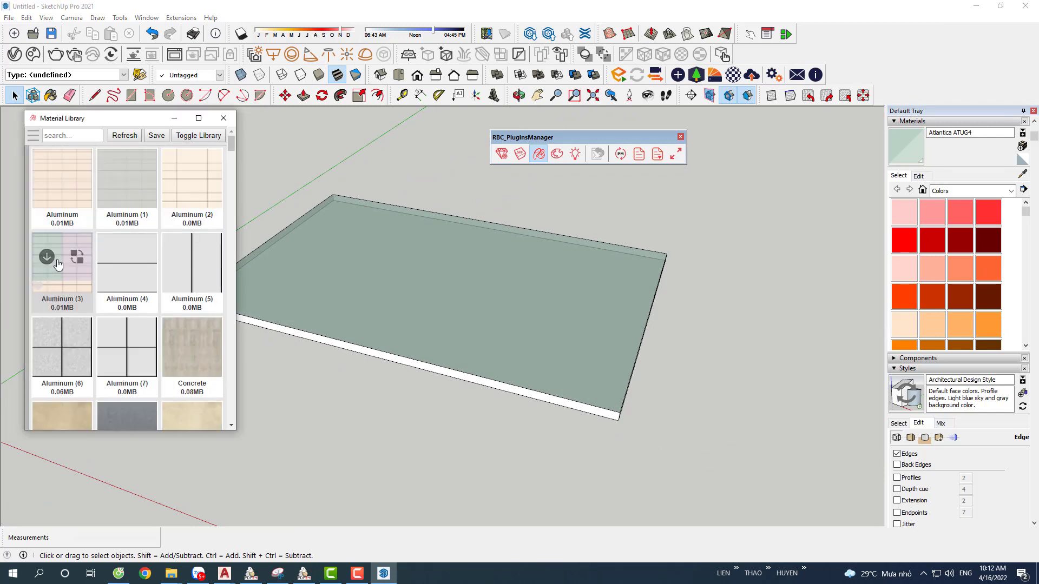
click(47, 342)
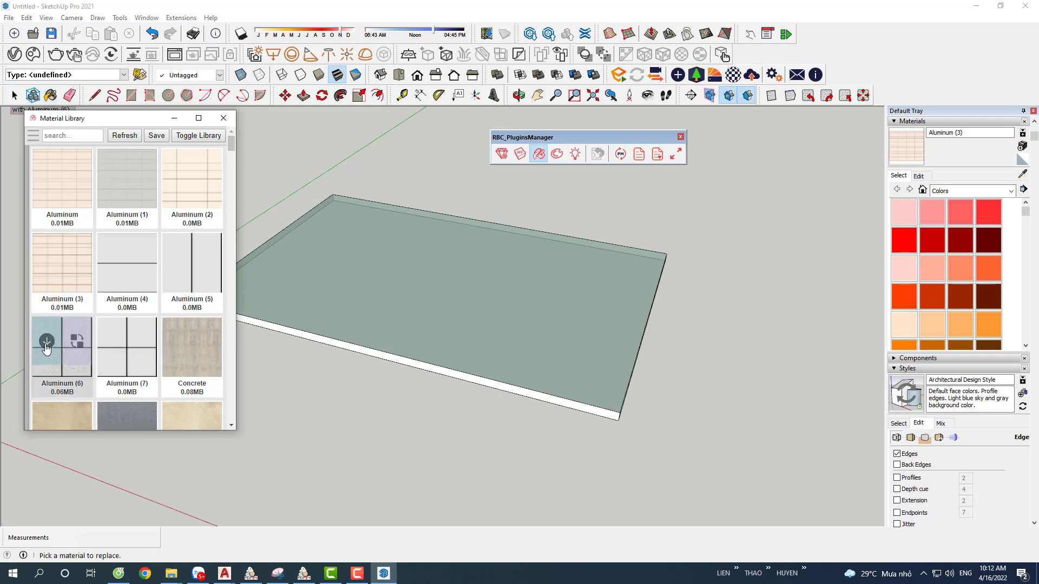
click(442, 317)
key(space)
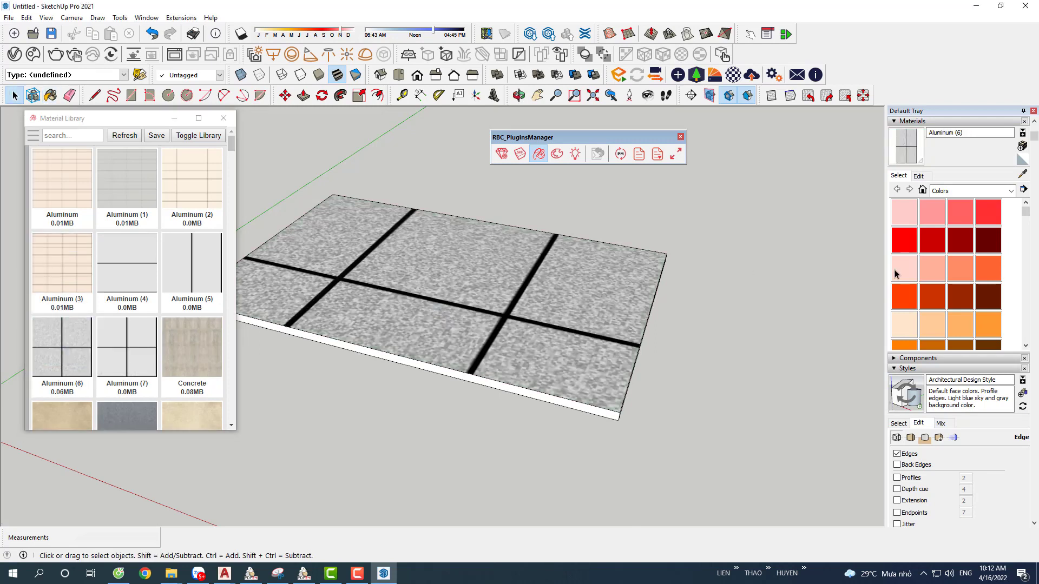
Step: Set the Aluminum (6) texture size to 400 mm wide by 400 mm high and inspect the slab's surface up close
click(918, 176)
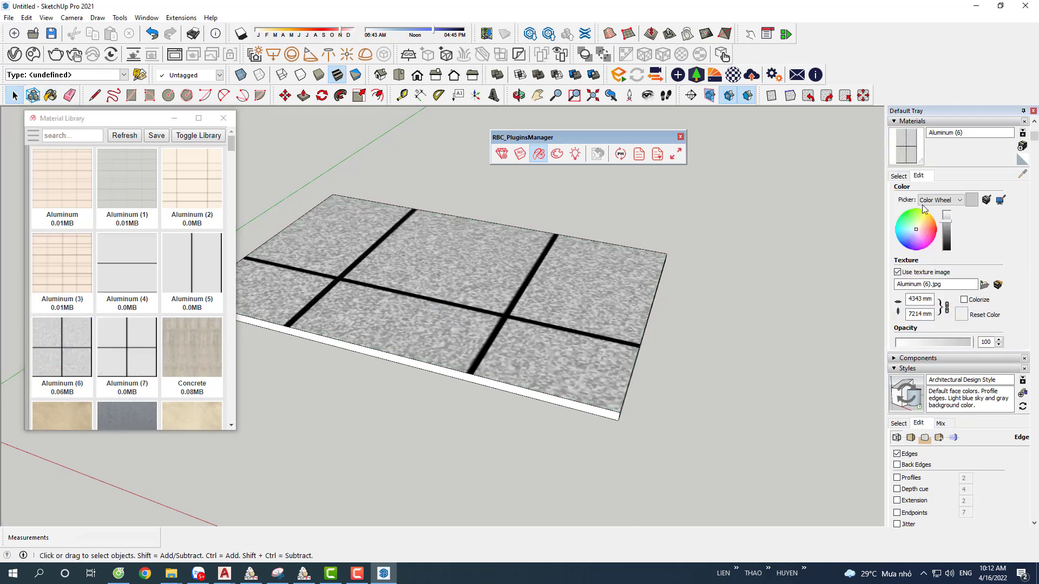
click(931, 299)
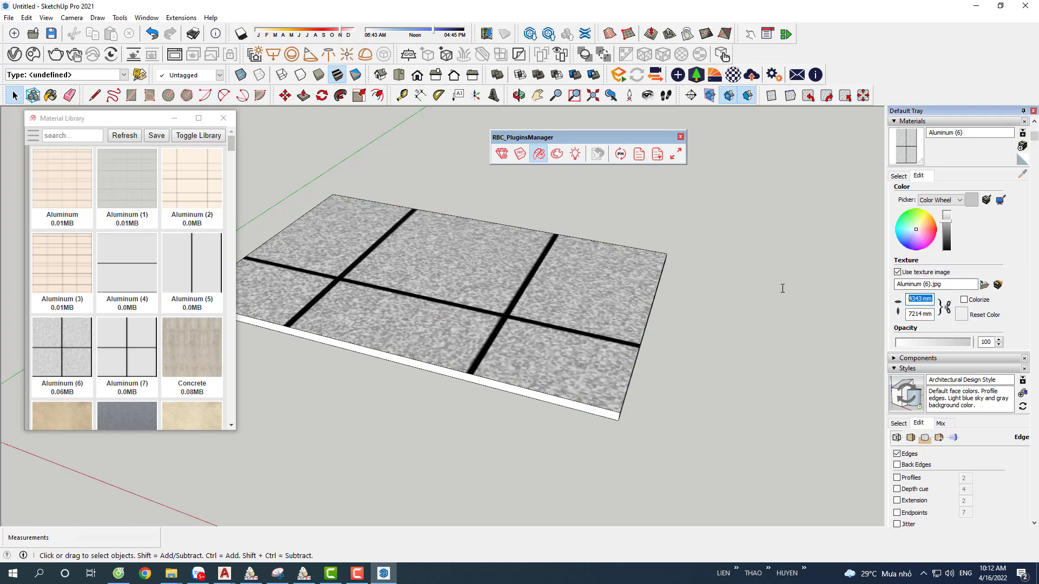
text(2)
key(Return)
text(400)
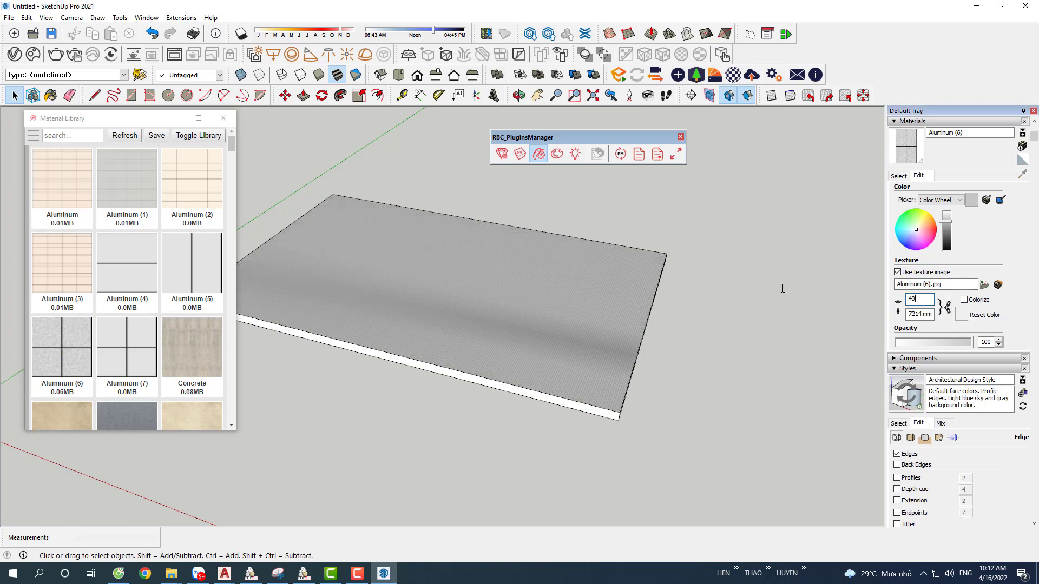
key(Tab)
text(400)
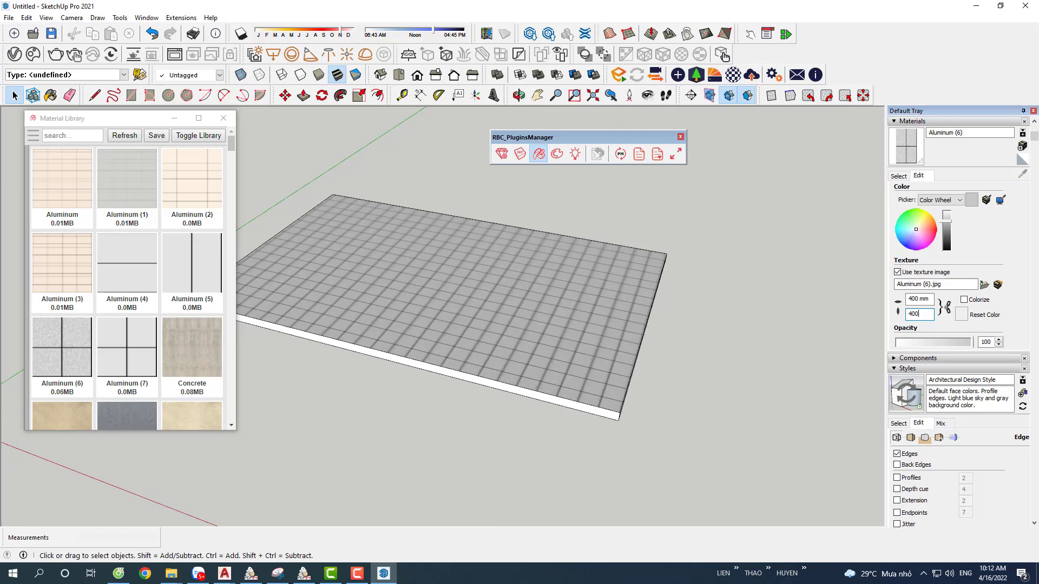
click(723, 346)
scroll(545, 340, up, 10)
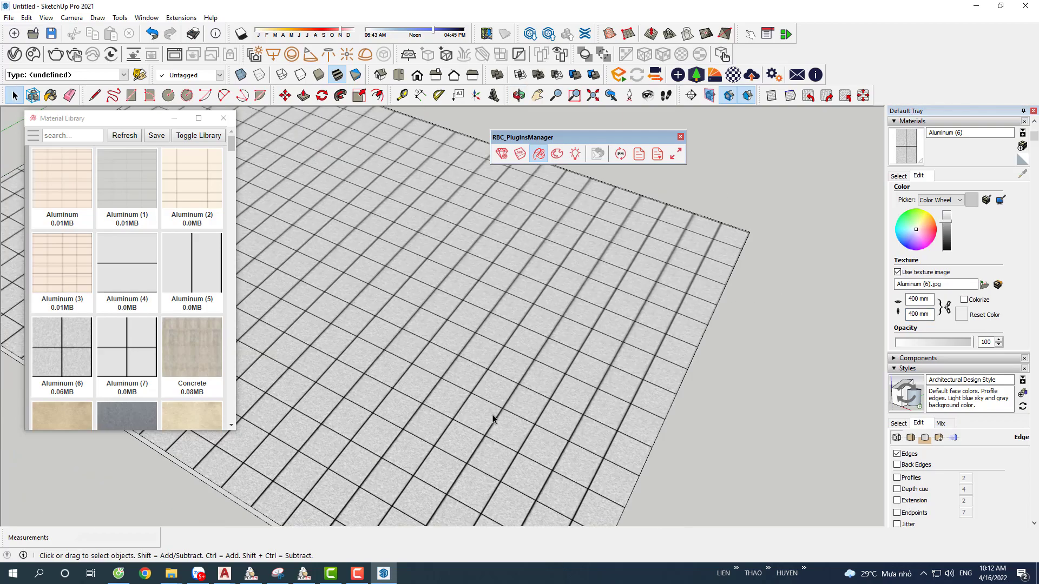
scroll(461, 413, up, 5)
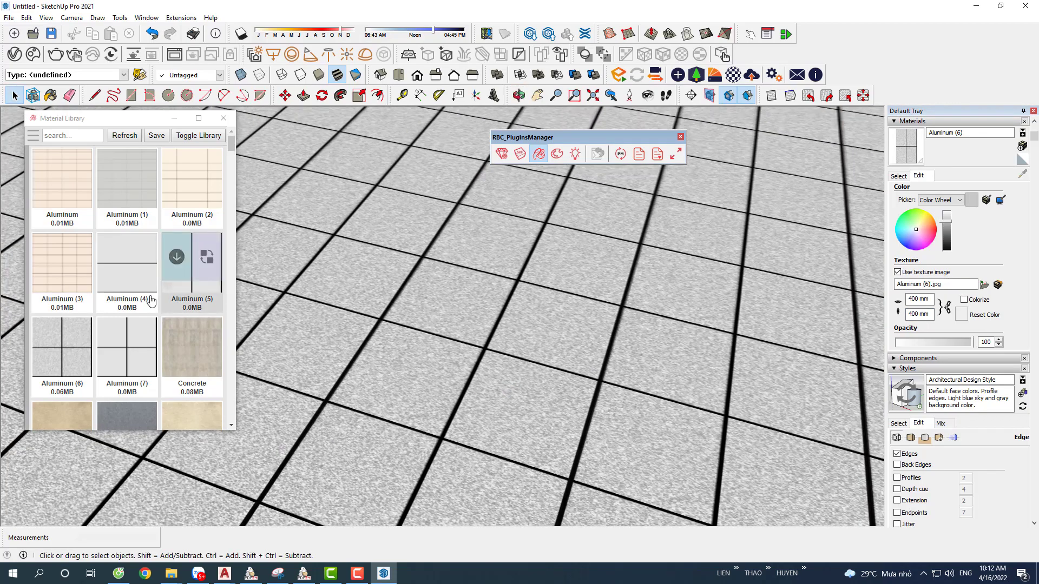
Step: Paint the slab's top face with the Brick Plaza material from the Material Library
click(34, 137)
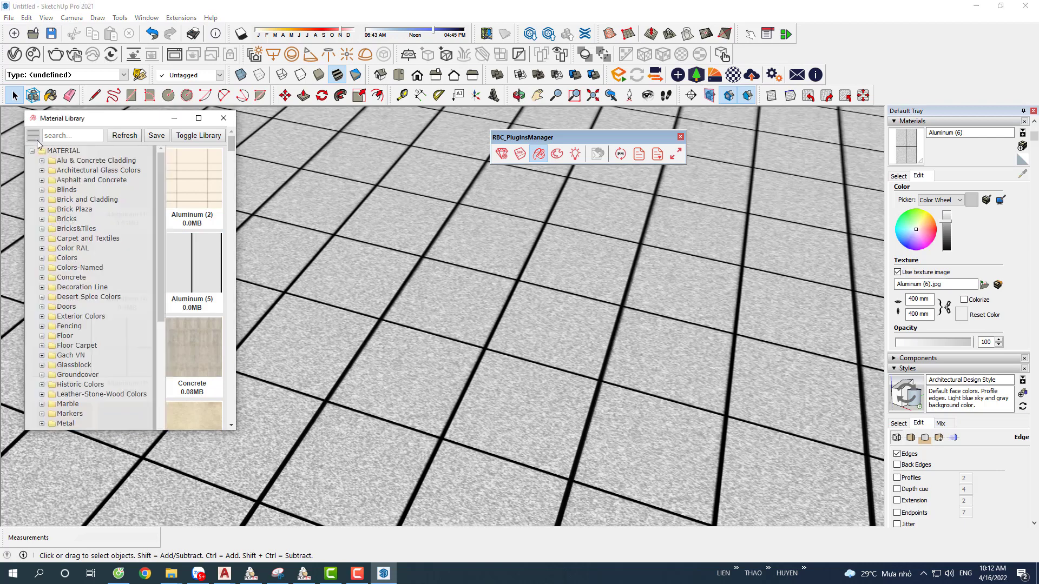
click(64, 229)
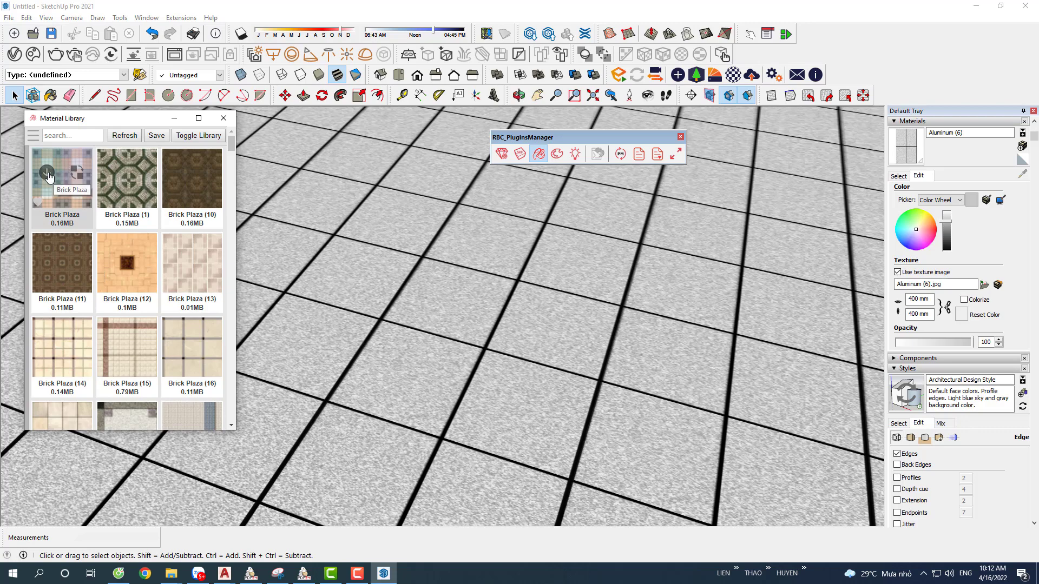
click(49, 175)
click(354, 291)
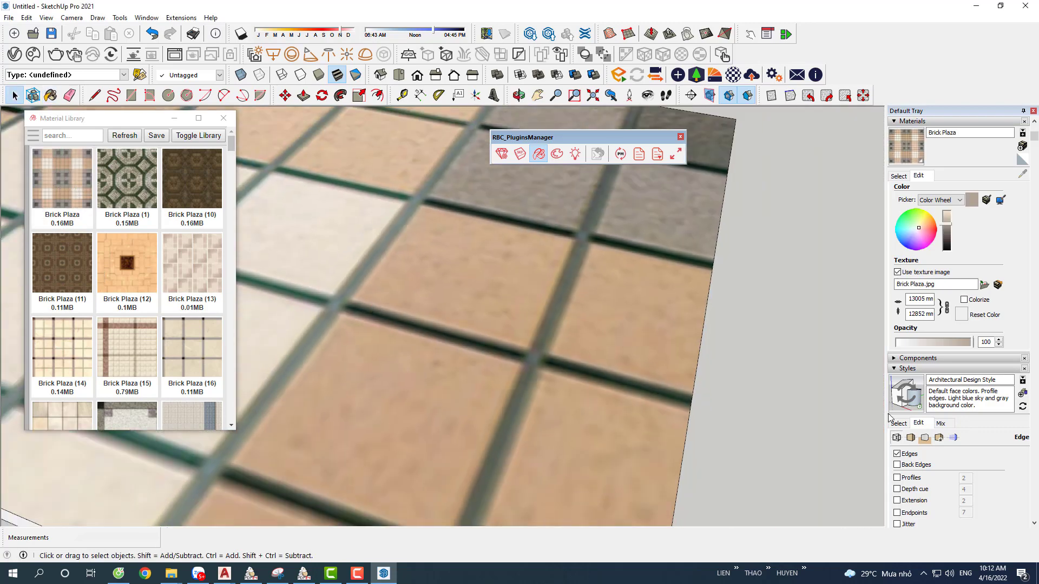
Step: Set the Brick Plaza texture size to 600 mm wide by 600 mm high and inspect the tiling on the slab
triple_click(929, 301)
text(600m)
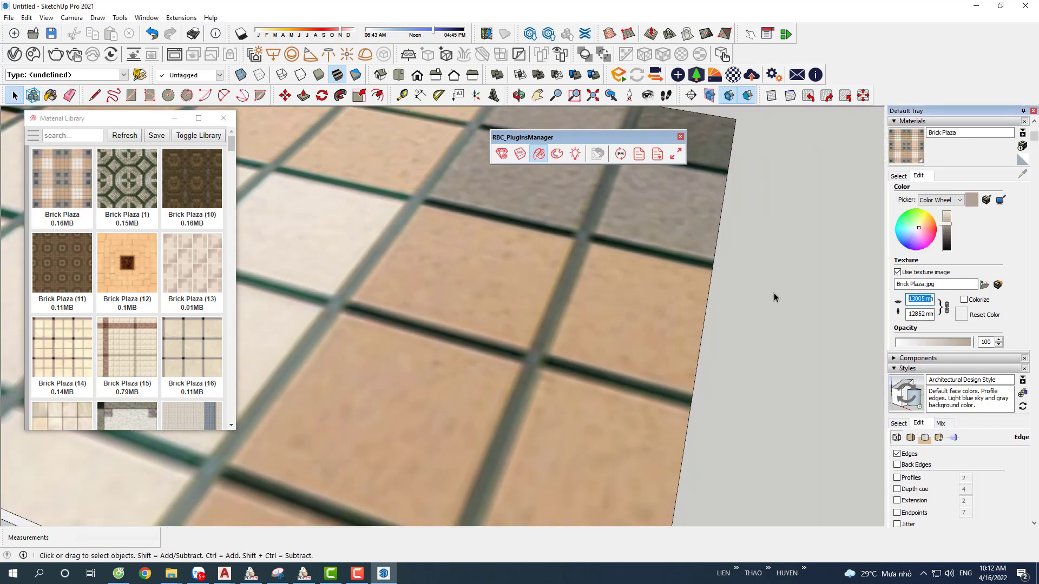
key(Return)
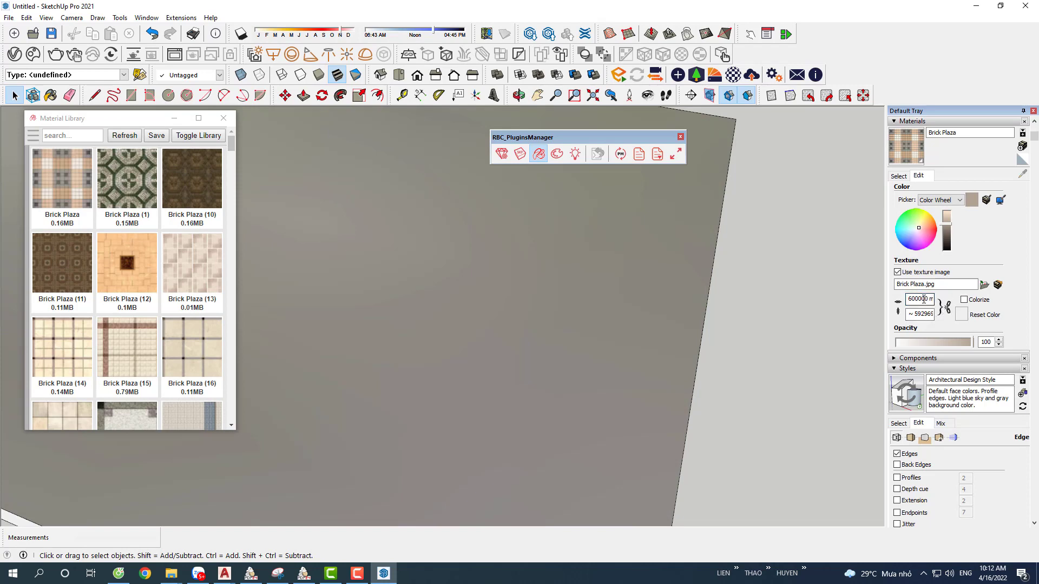
text(600)
key(Tab)
text(600)
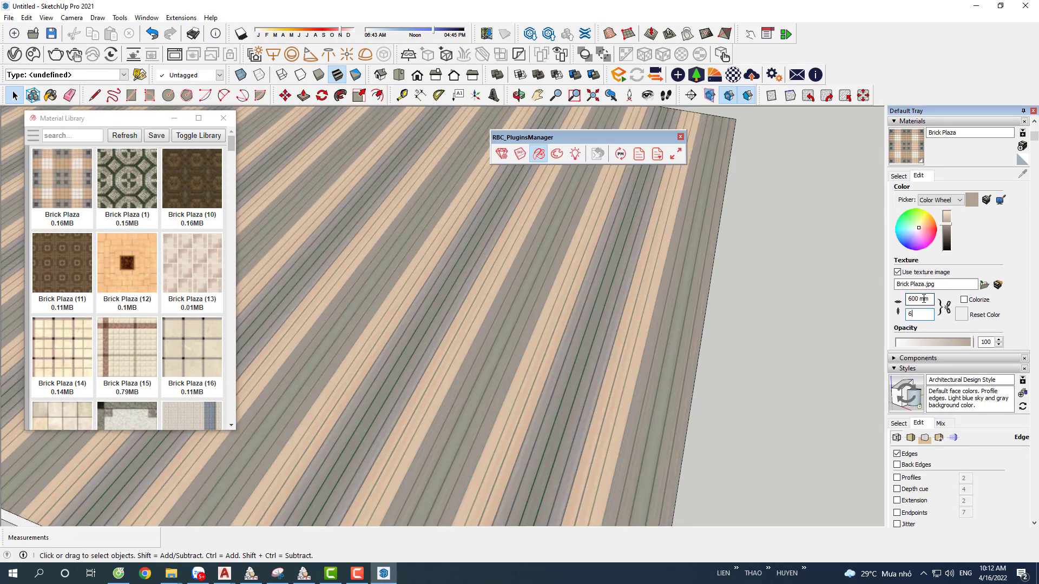
key(Return)
scroll(476, 343, up, 5)
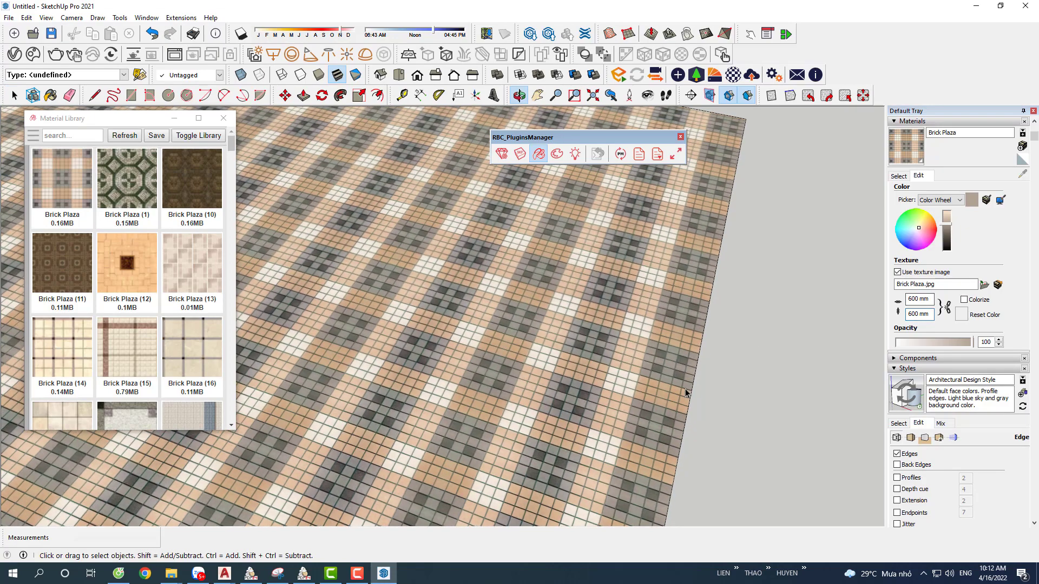
scroll(624, 314, down, 5)
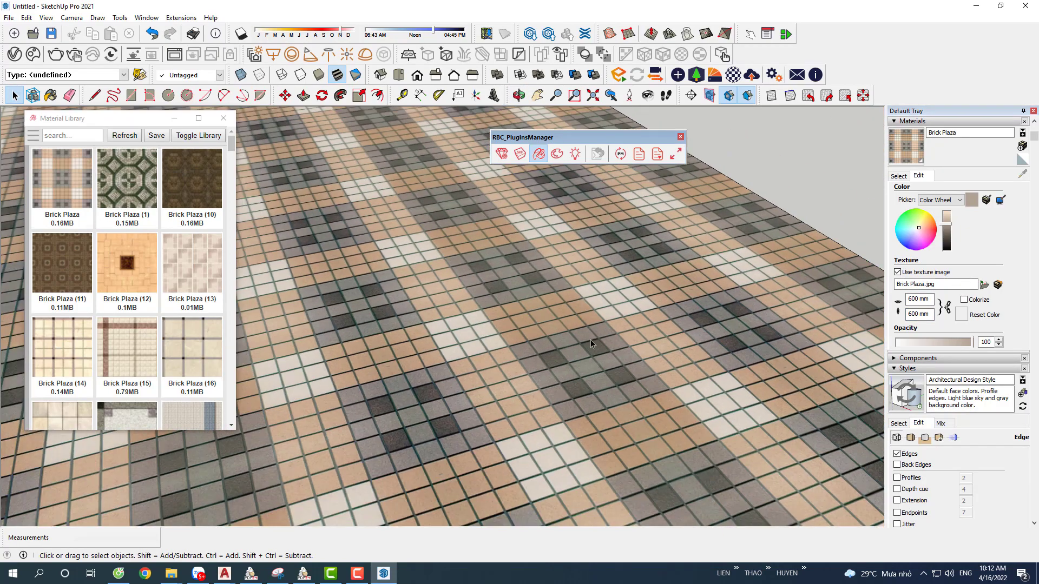
middle_drag(624, 313, 401, 354)
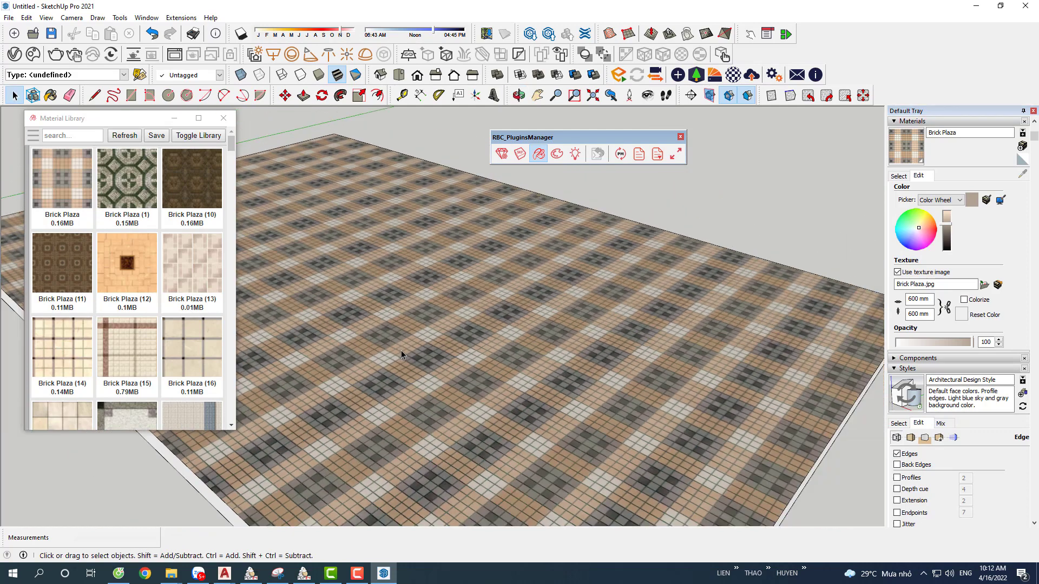
Step: Paint the slab's top face with Brick Plaza (12) from the Material Library and set its texture size to 600 mm by 600 mm
click(111, 257)
click(402, 347)
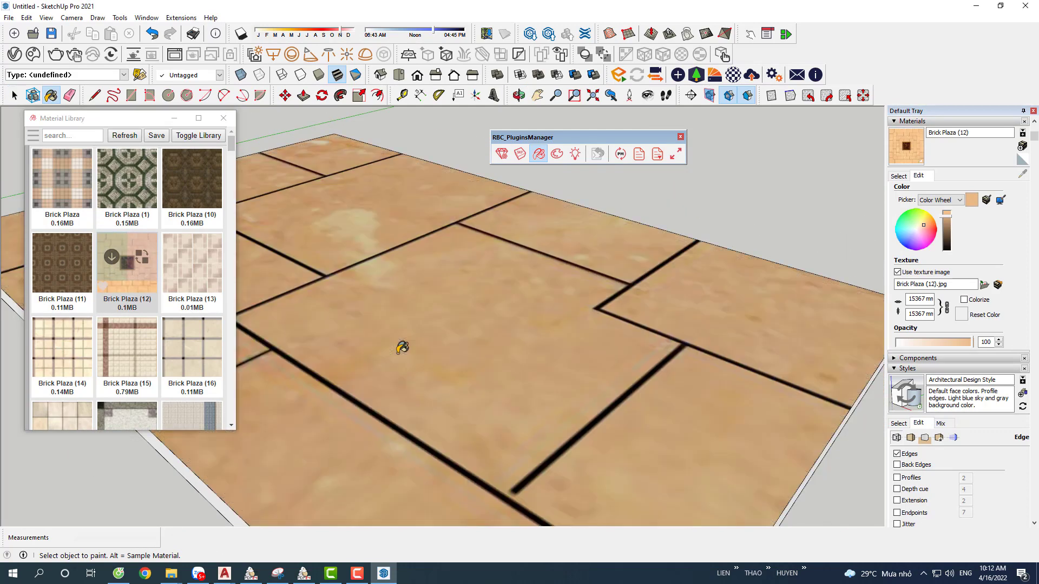
triple_click(909, 300)
text(600)
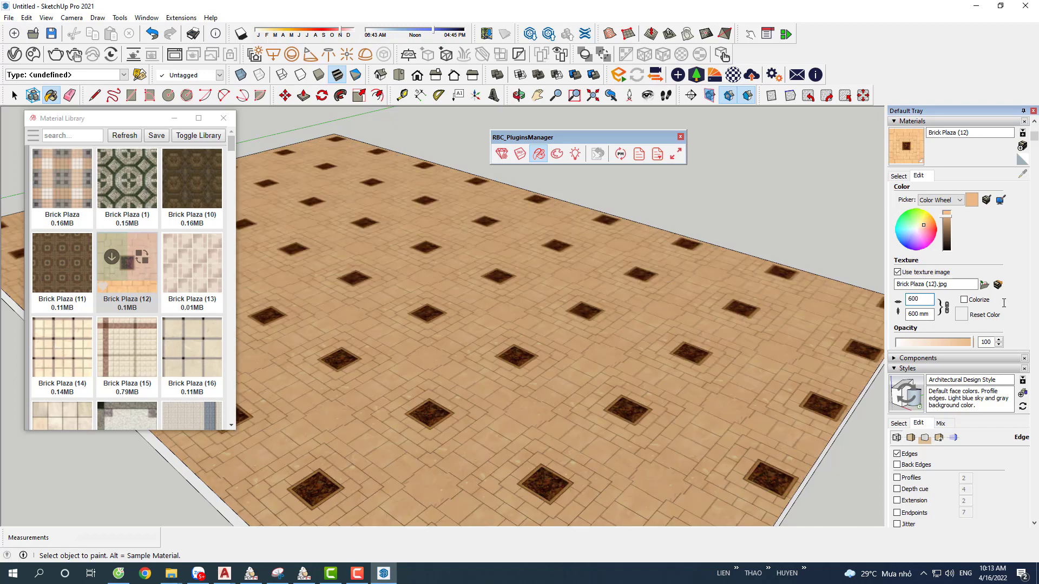
middle_drag(716, 344, 512, 359)
scroll(506, 348, up, 5)
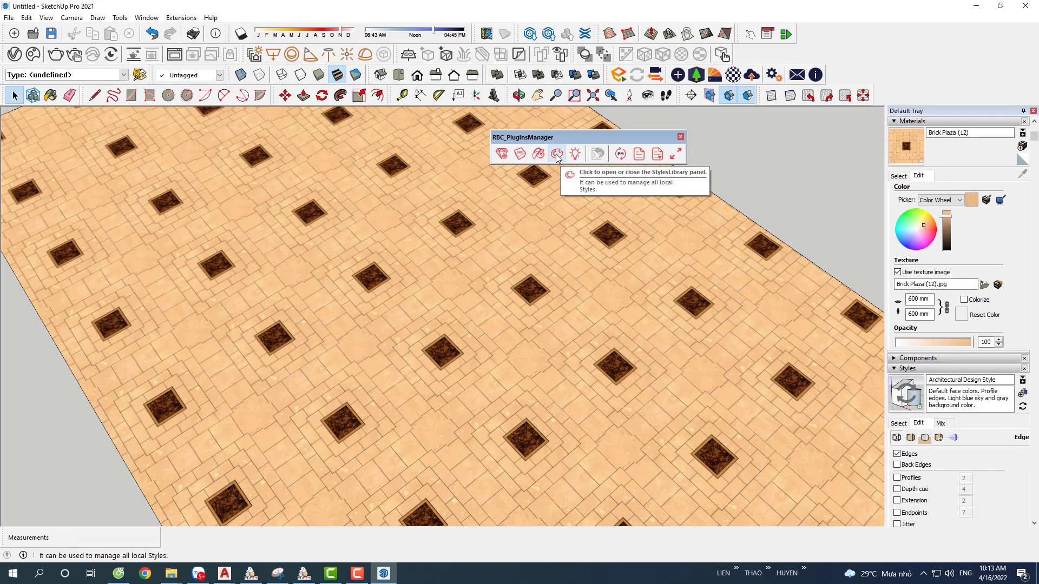
Step: Open the Style Library and link it to the STYLE folder in D:\LHN FULL UPDATE\SKETCHUP\LIBRARY
click(557, 155)
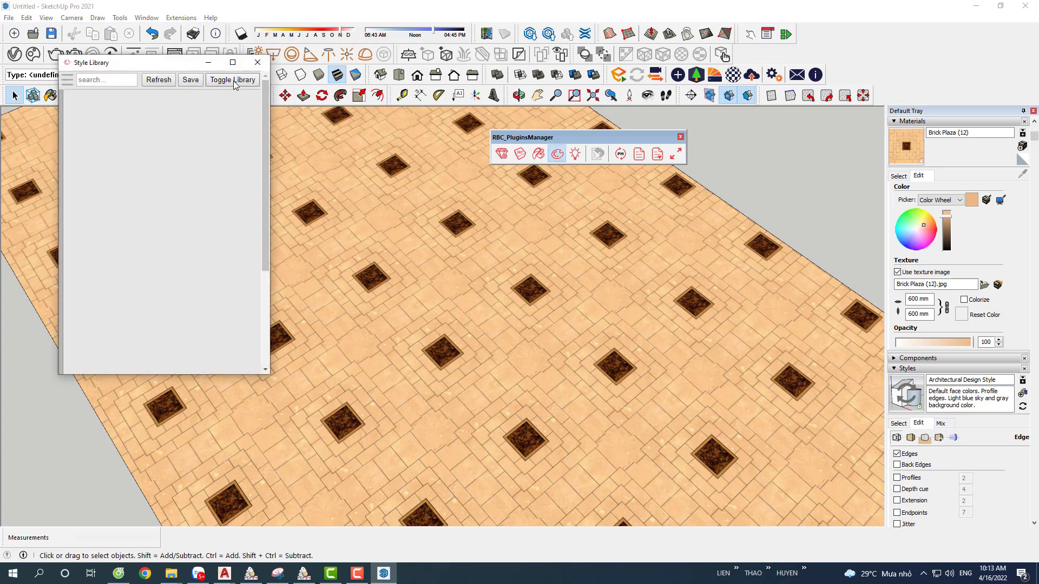
click(232, 80)
text(D:\LHN FULL UPDATE\SKETCHUP\LIBRARY)
key(Return)
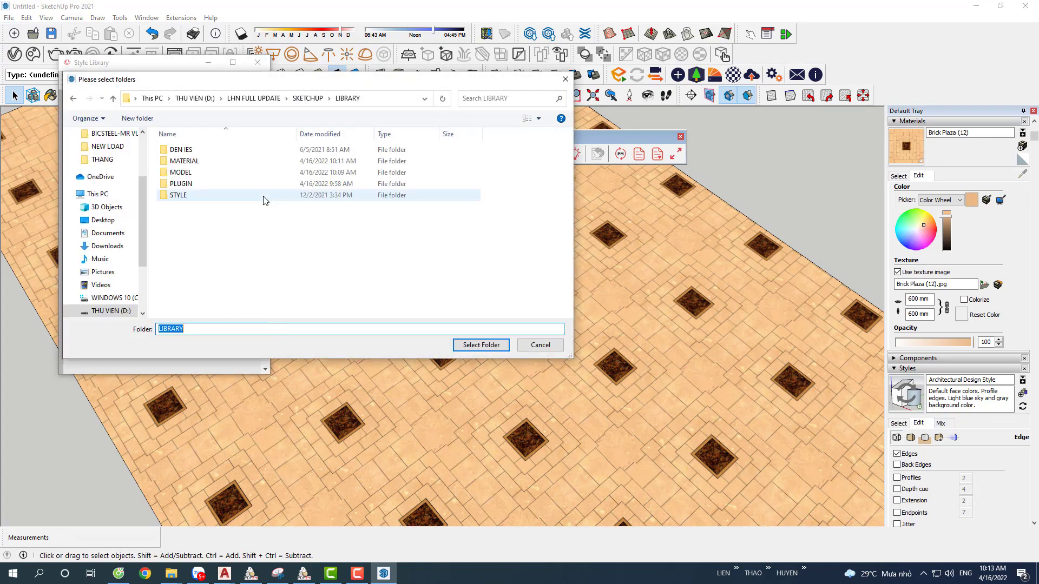
click(198, 197)
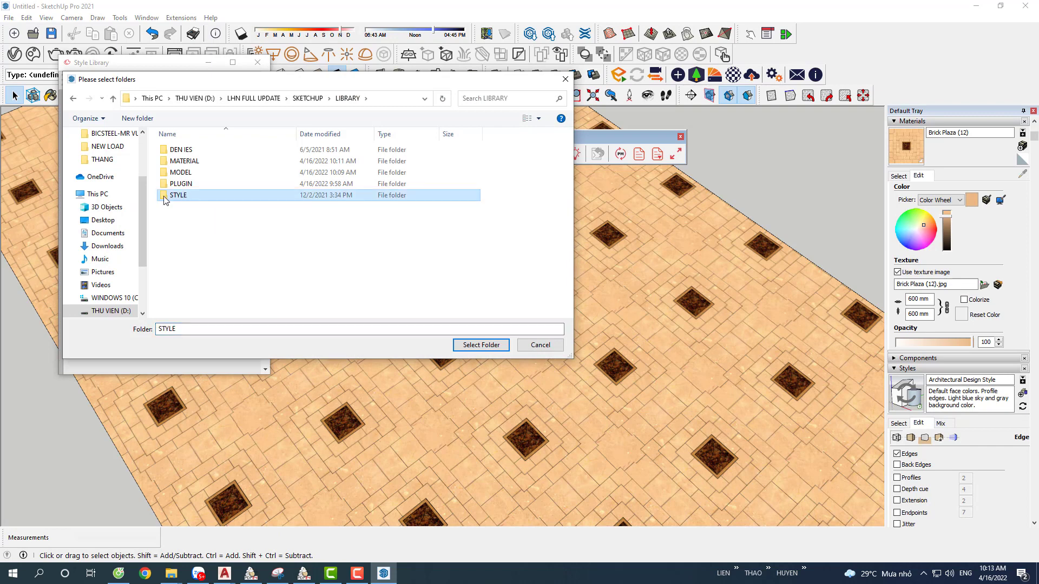
click(489, 347)
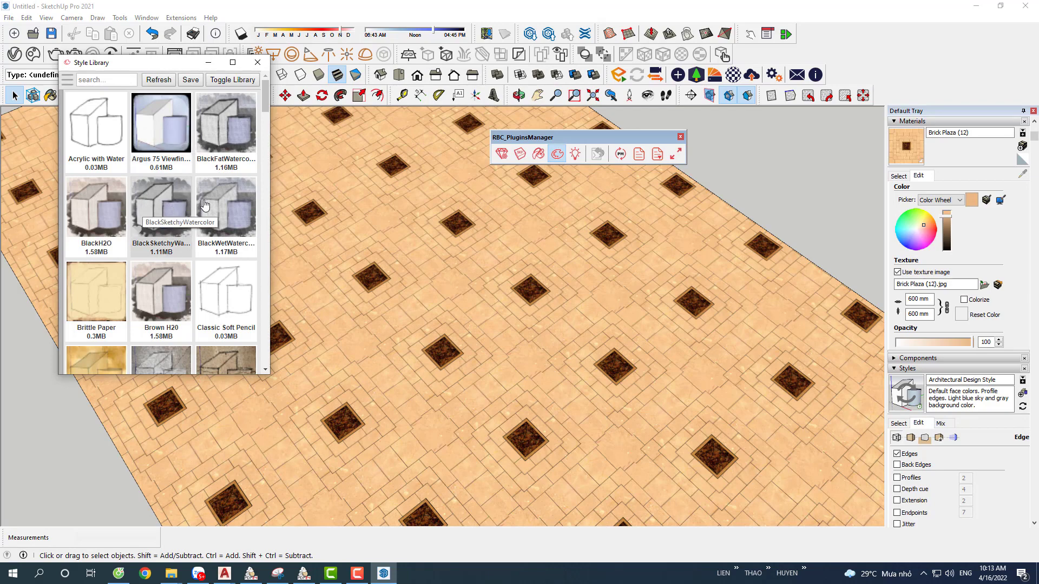
Step: Try the BlackWetWatercolor and BlackH2O styles from the Style Library and view the whole slab
scroll(269, 258, down, 2)
scroll(371, 208, down, 1)
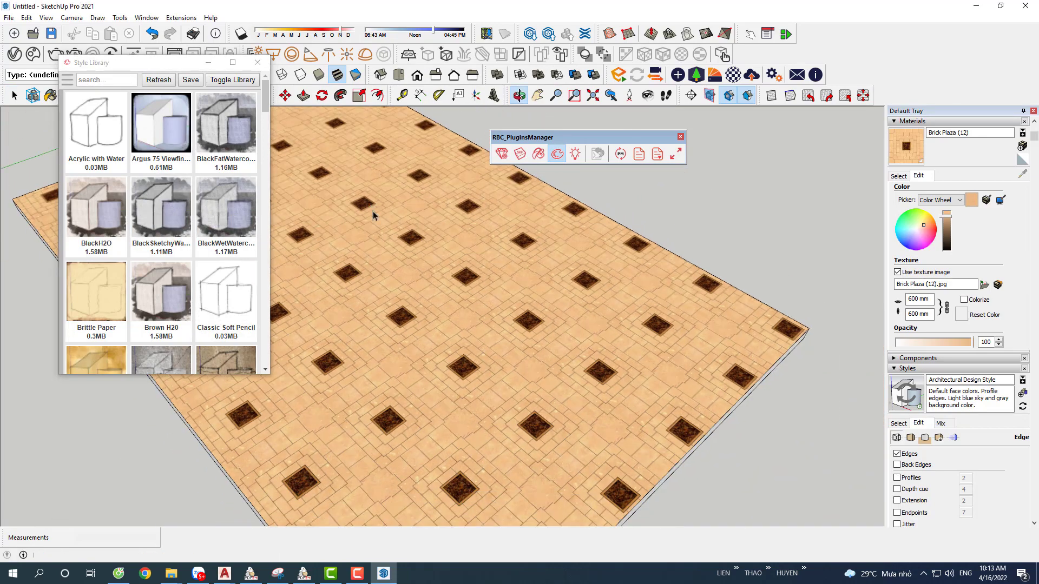
click(215, 213)
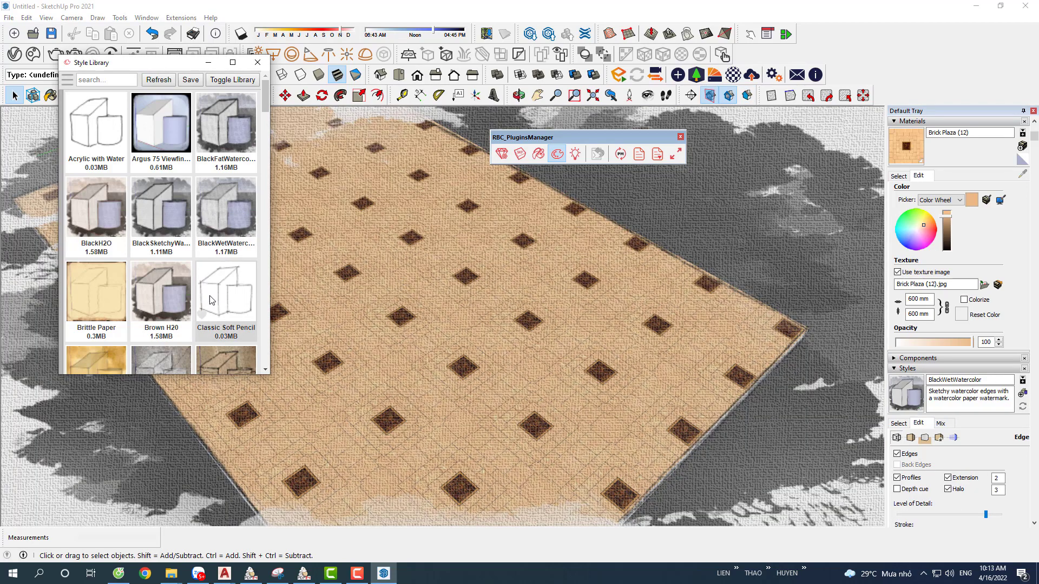
click(211, 301)
click(179, 302)
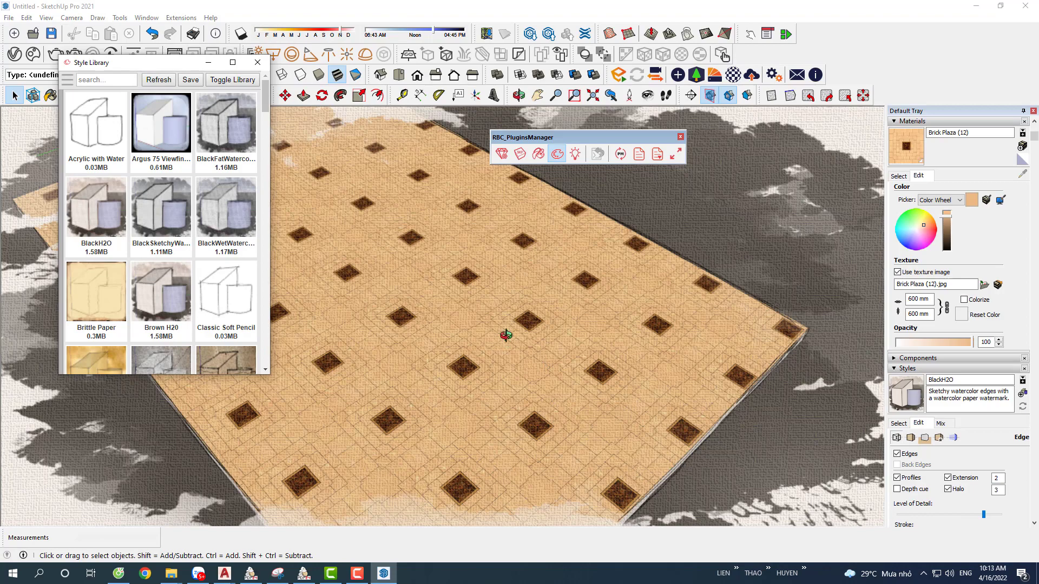
middle_drag(506, 336, 566, 298)
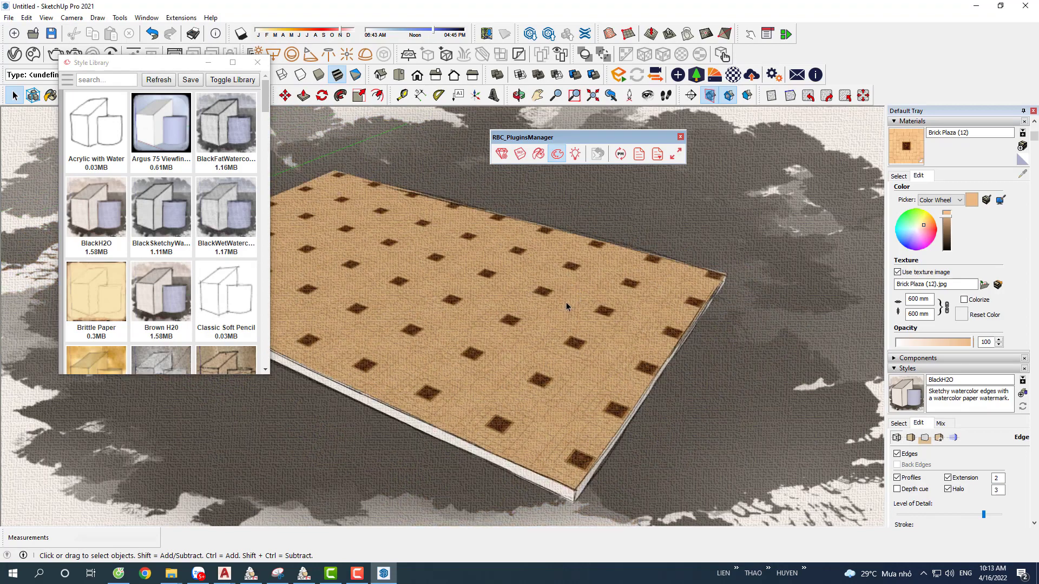
Step: Try the Cracked Wall 2, FatCrayon, Cracked Wall3 and Grunge Style1 styles on the model
click(236, 357)
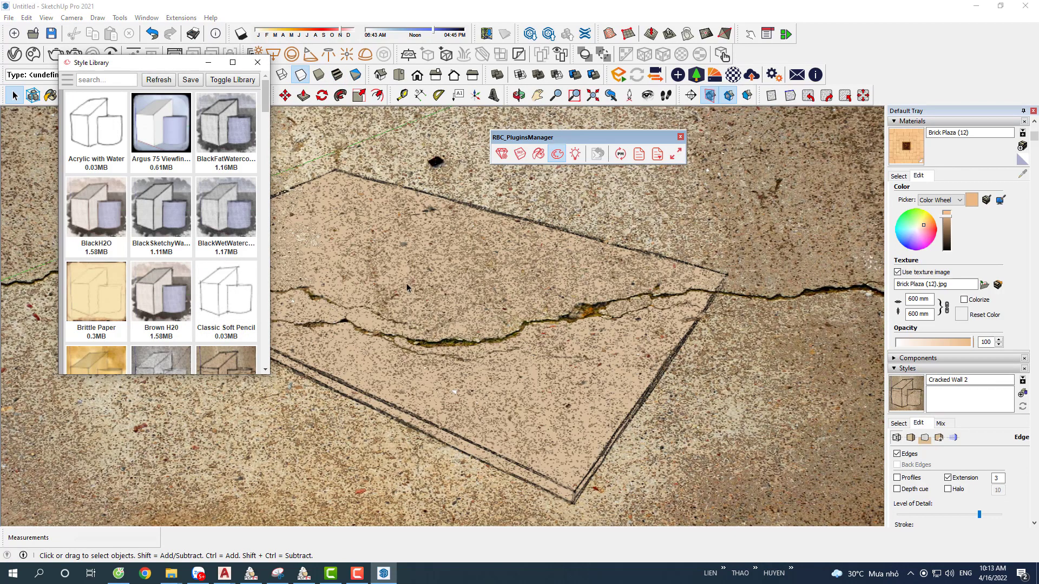
scroll(217, 319, down, 4)
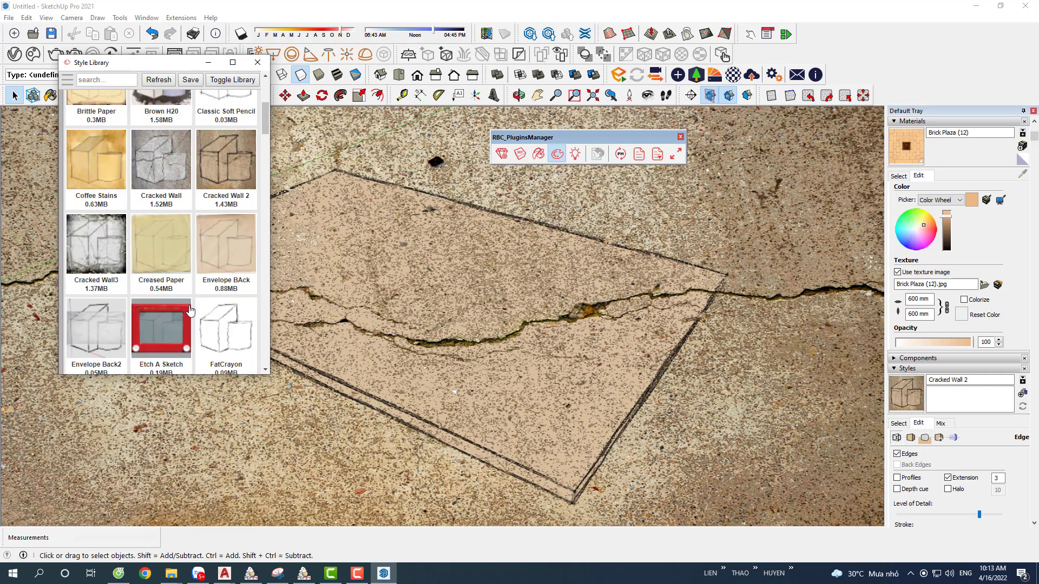
click(245, 333)
click(96, 247)
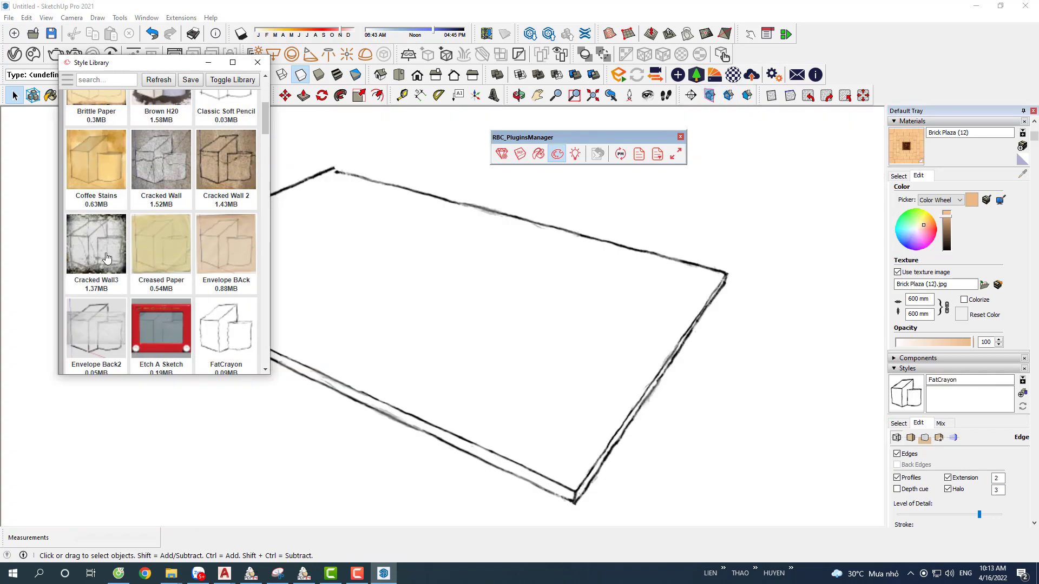
scroll(173, 274, down, 7)
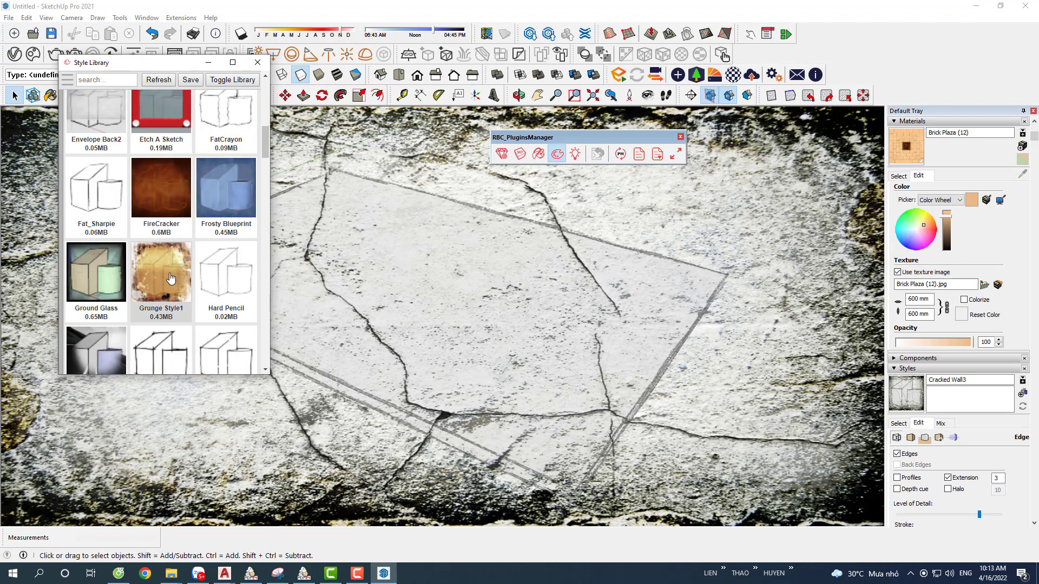
click(171, 147)
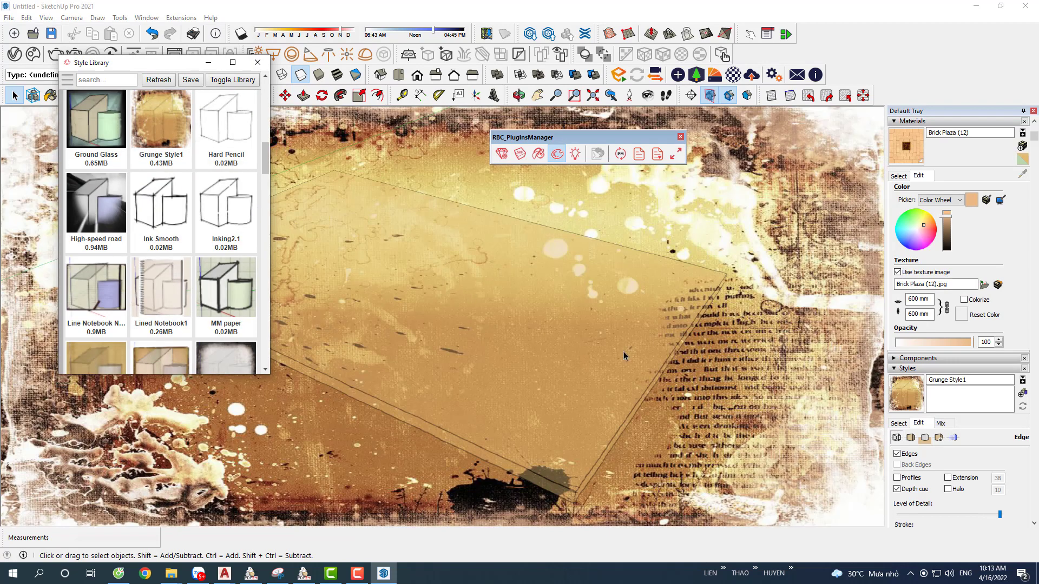
Step: Apply the Classic Soft Pencil style from the Style Library to the model
scroll(193, 187, up, 9)
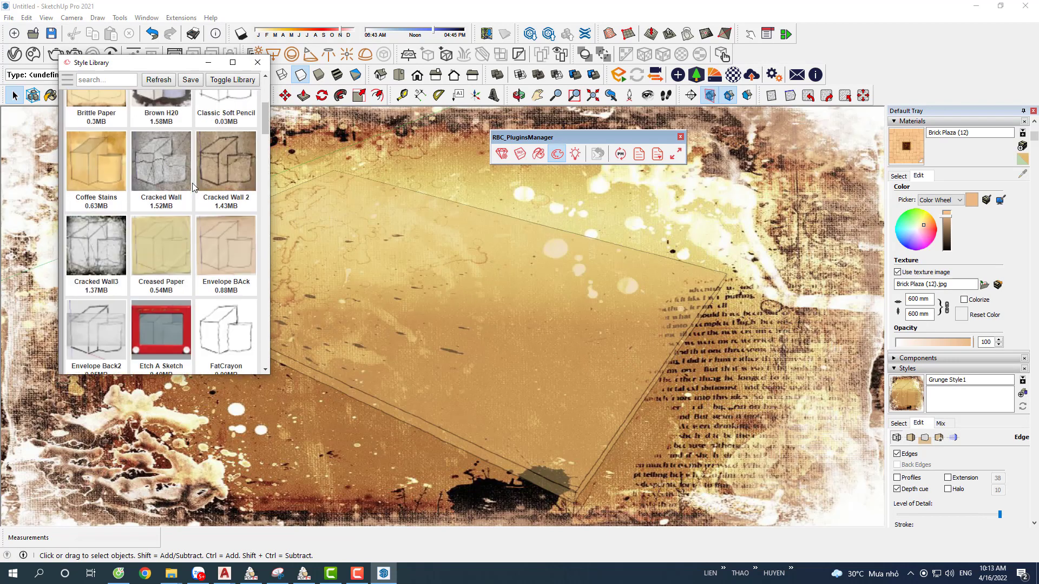
scroll(193, 186, down, 9)
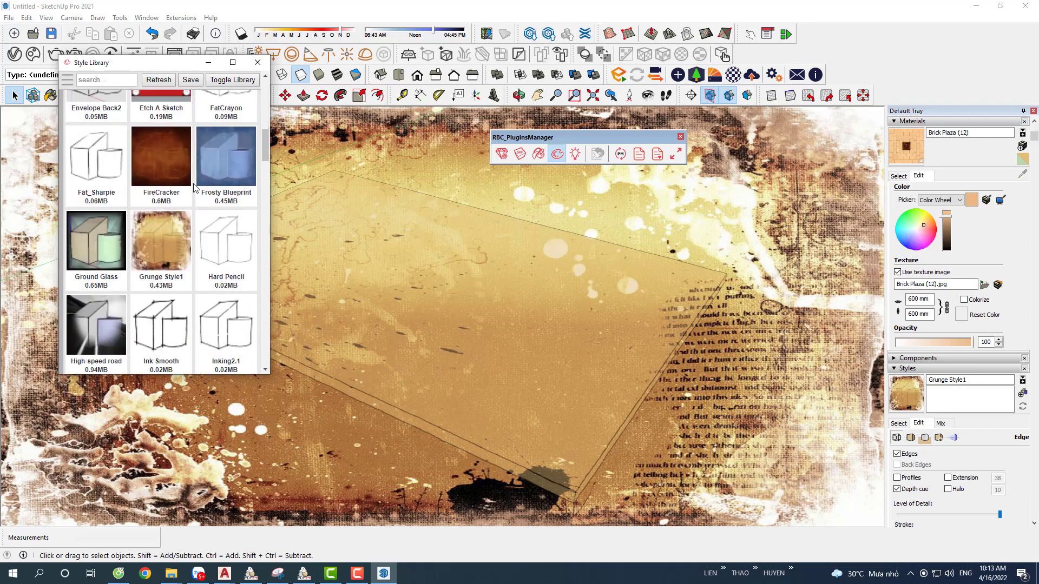
drag(265, 179, 261, 84)
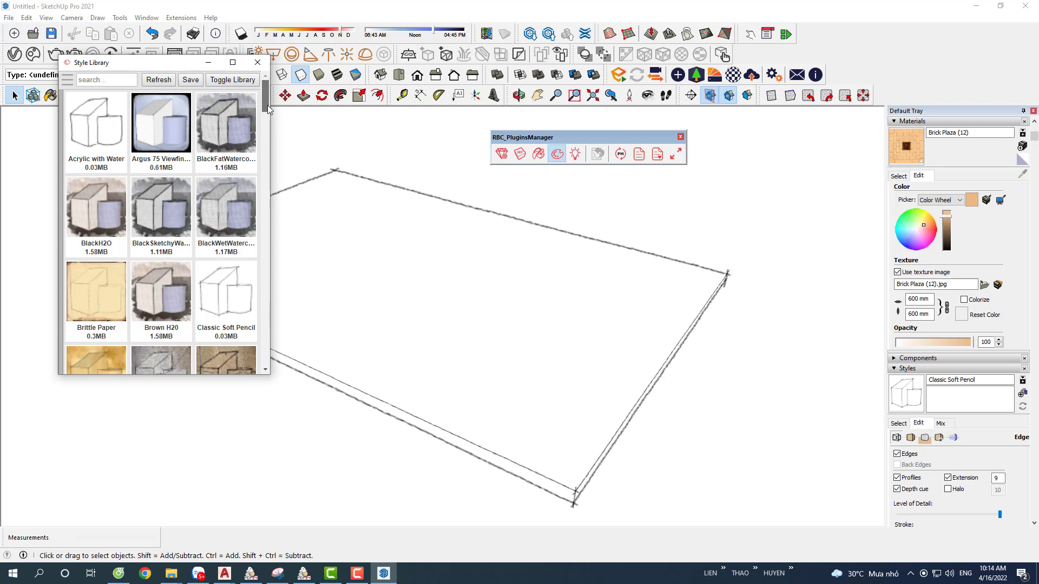
Step: Browse the STYLE folder's thumbnails in the Style Library, checking the folder tree and the range of available styles
drag(269, 110, 266, 188)
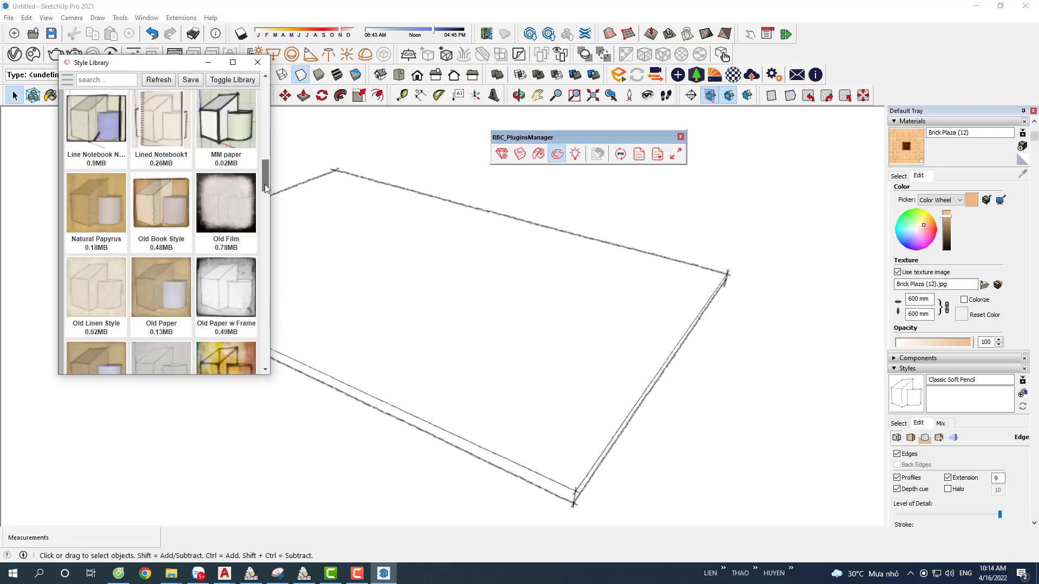
click(68, 81)
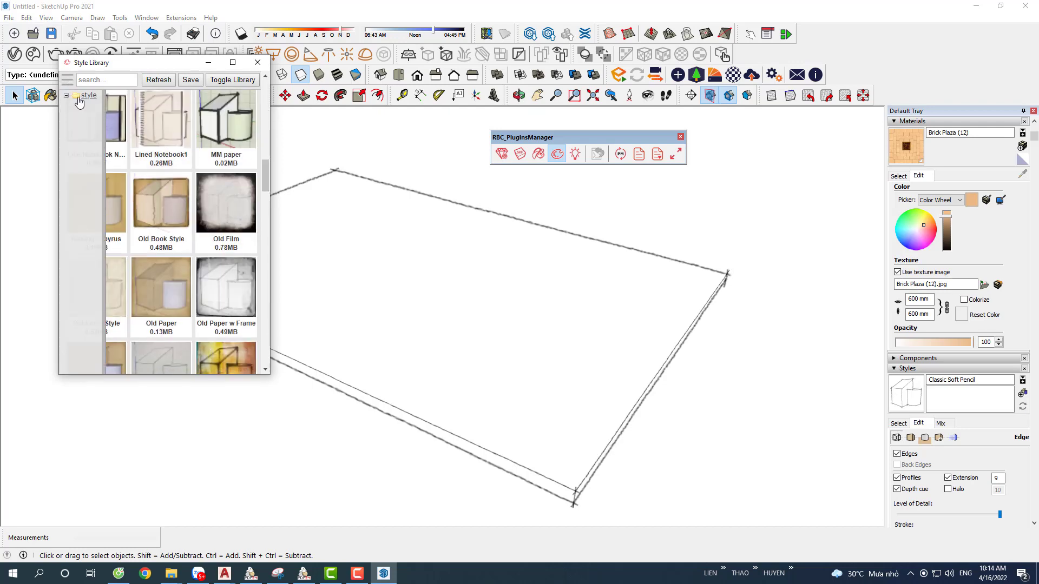
click(79, 101)
click(68, 81)
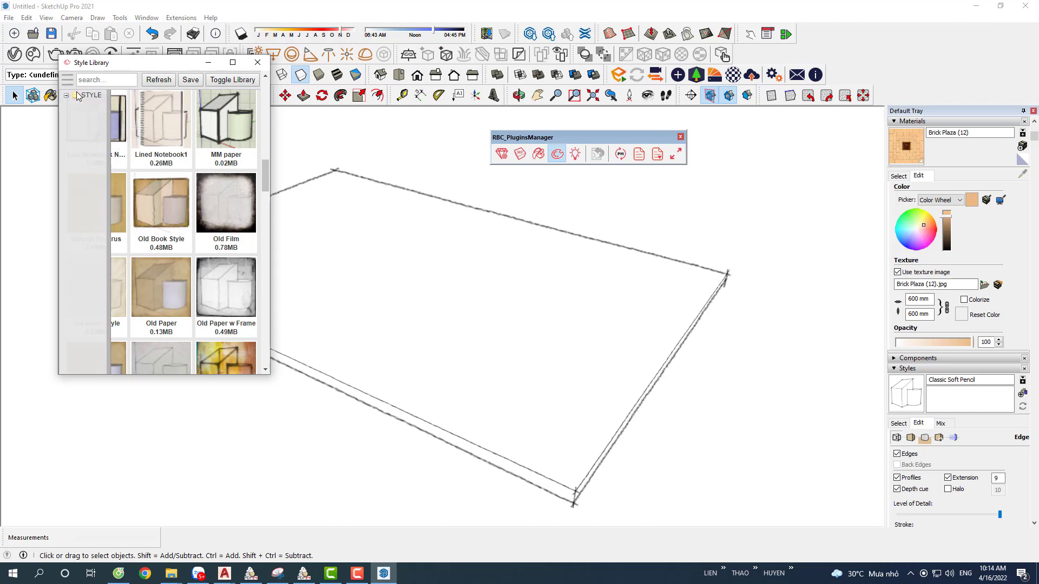
click(79, 99)
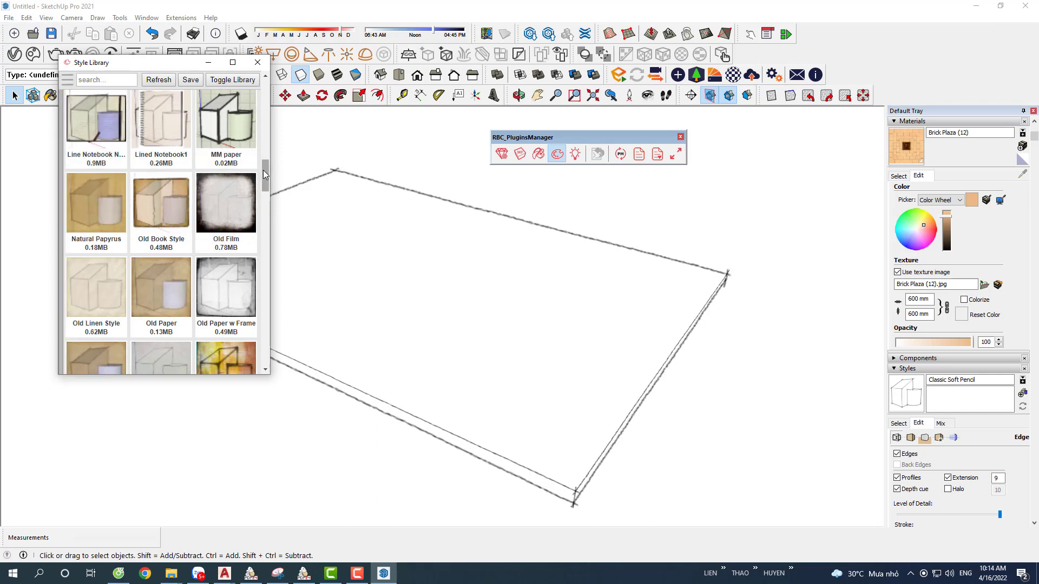
mouse_move(266, 175)
mouse_down()
mouse_move(265, 97)
mouse_move(253, 354)
mouse_move(256, 141)
mouse_move(255, 309)
mouse_up()
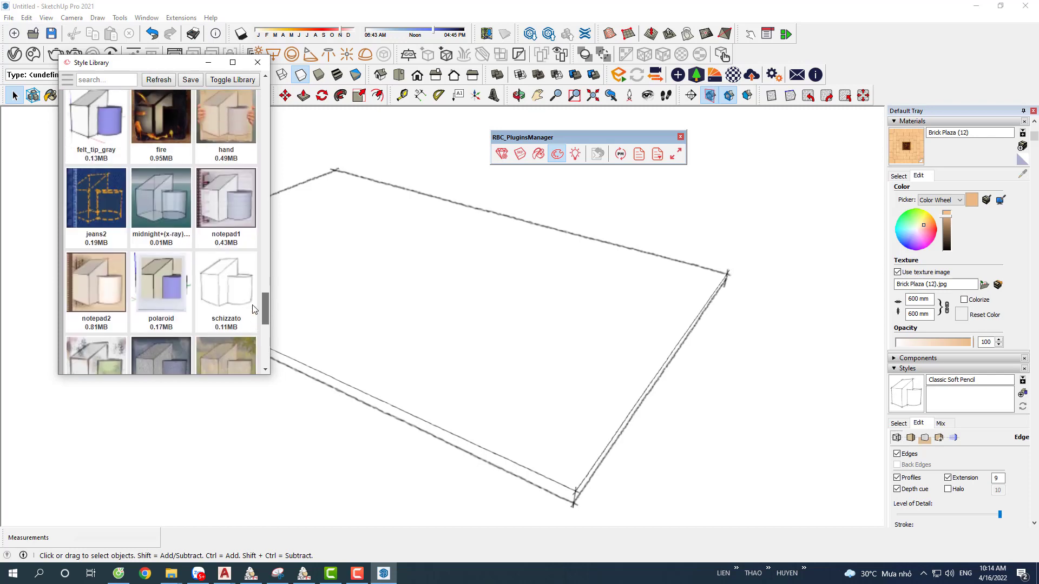
scroll(189, 269, up, 3)
scroll(189, 269, up, 5)
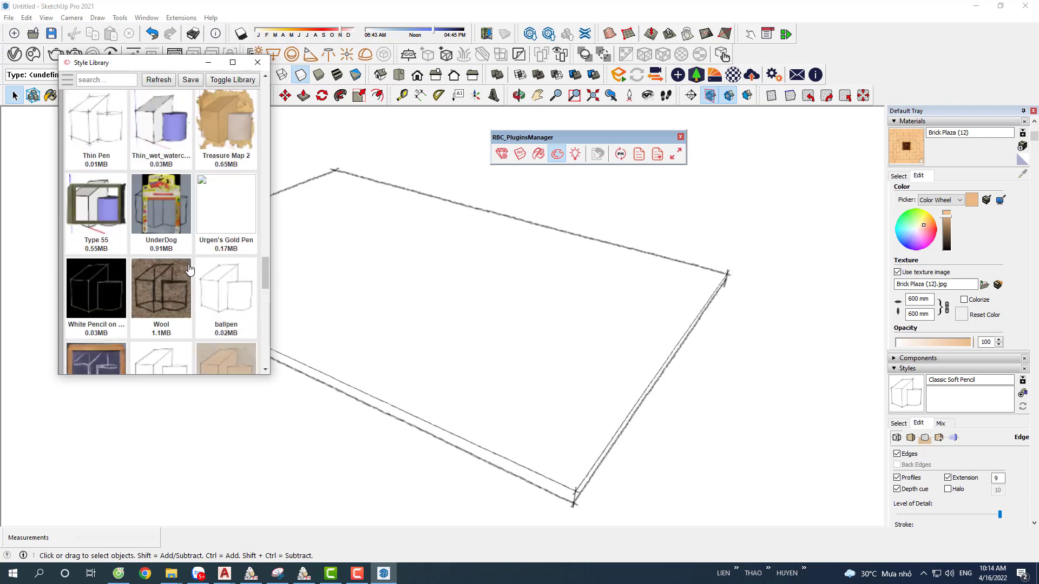
scroll(189, 269, up, 8)
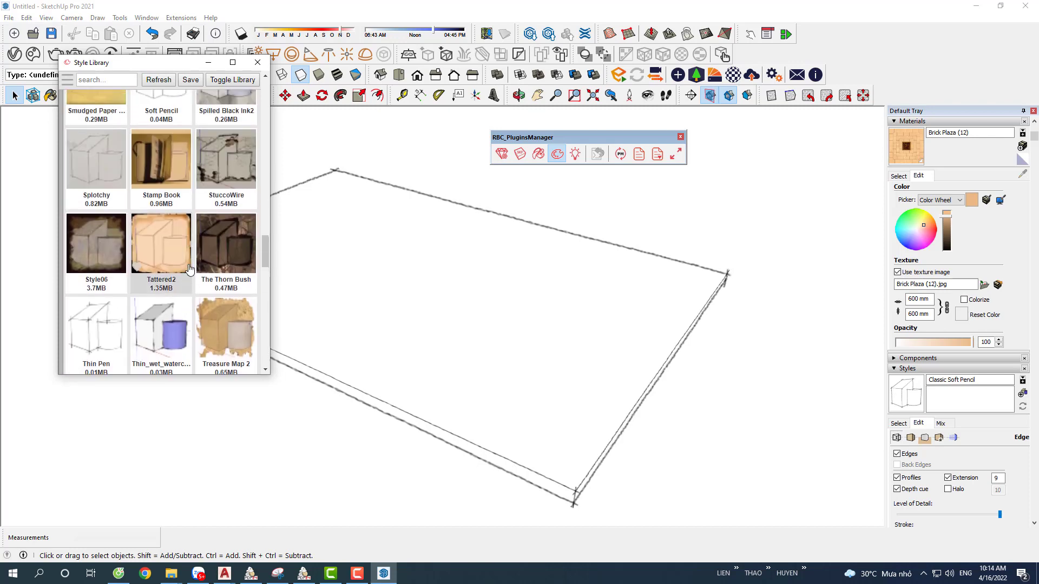
scroll(189, 269, up, 15)
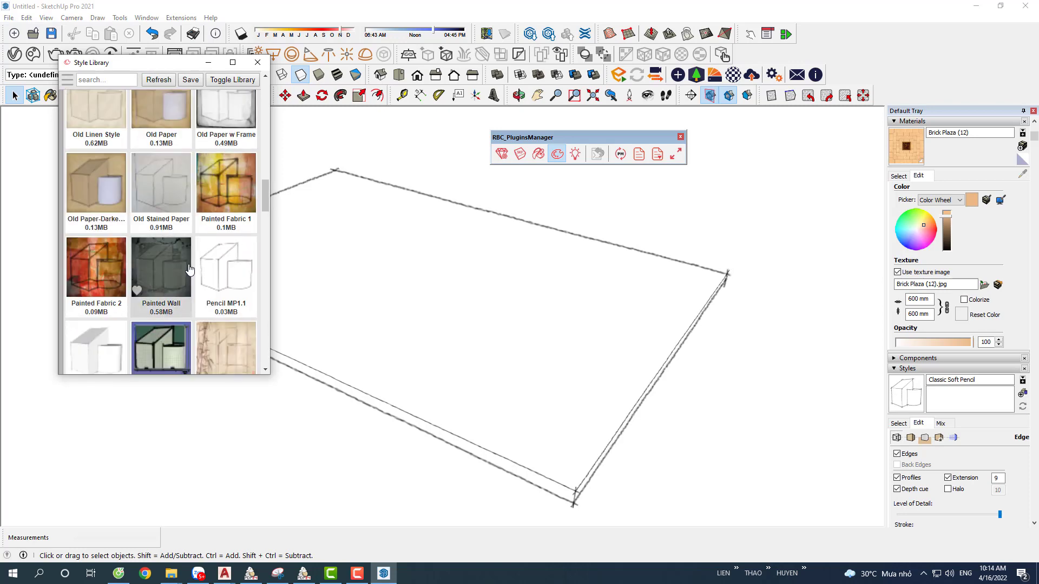
scroll(189, 269, up, 10)
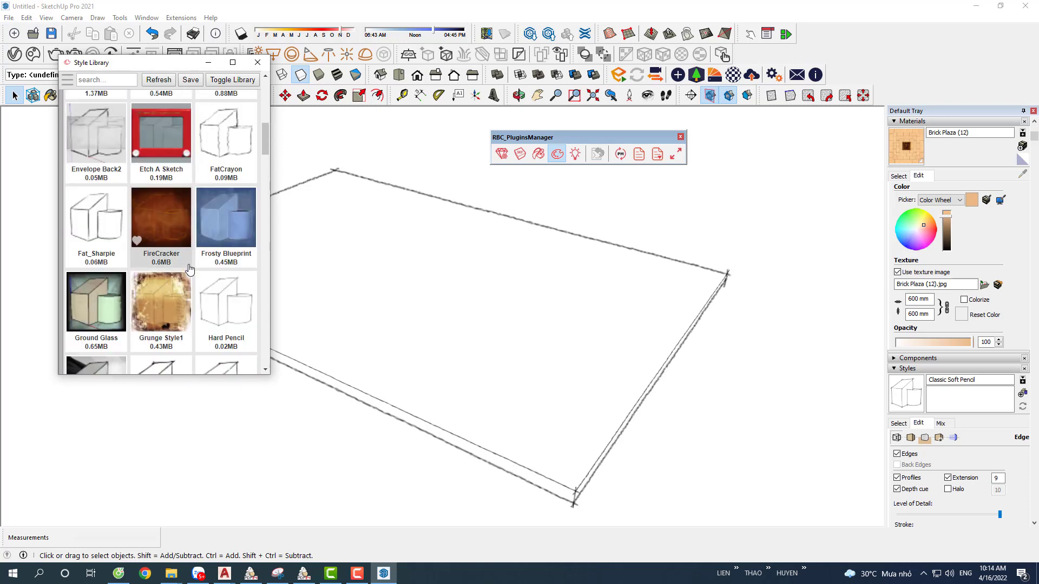
scroll(189, 269, up, 8)
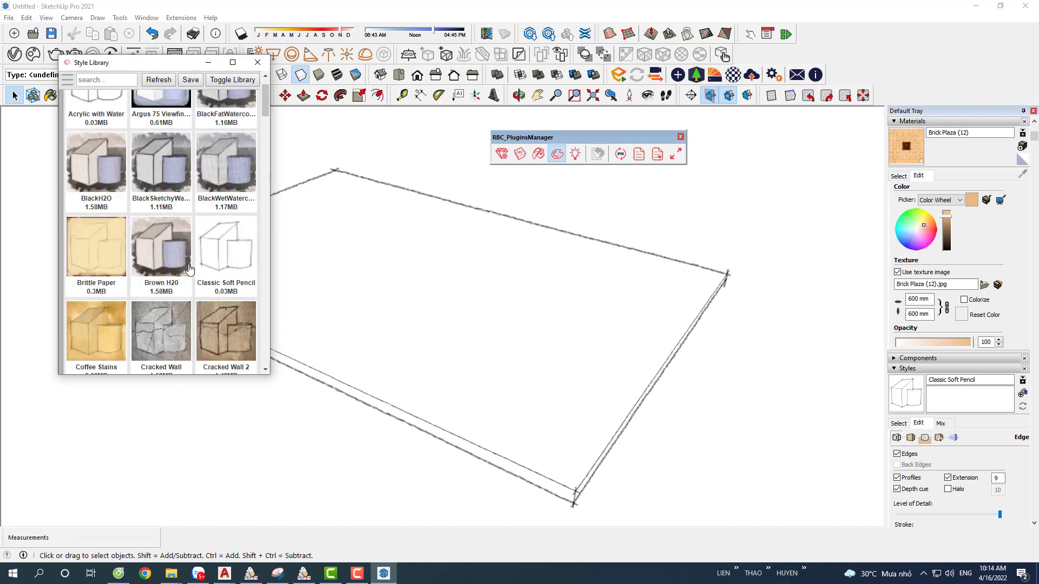
scroll(176, 276, up, 1)
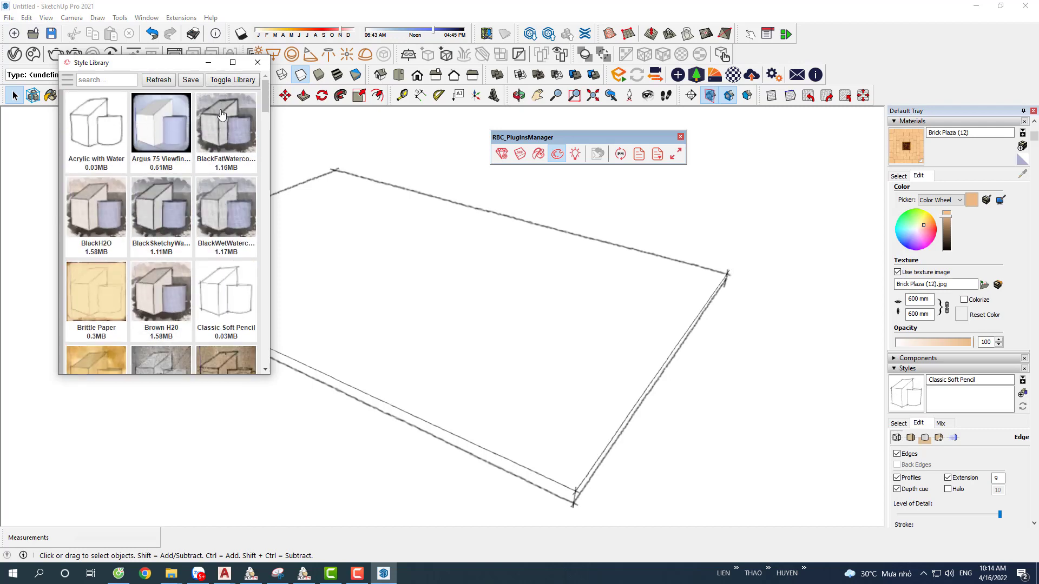
click(431, 348)
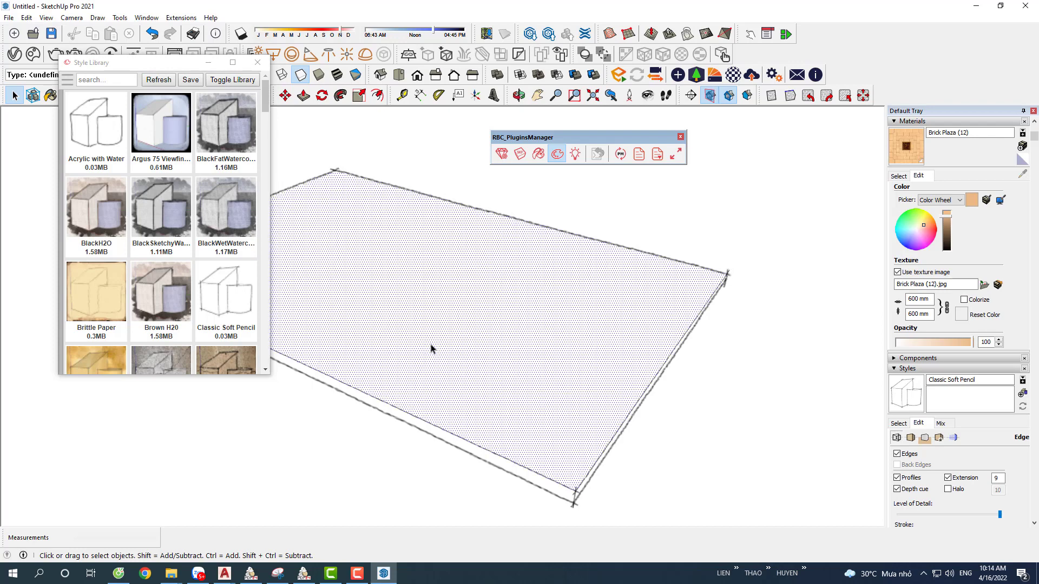
click(719, 430)
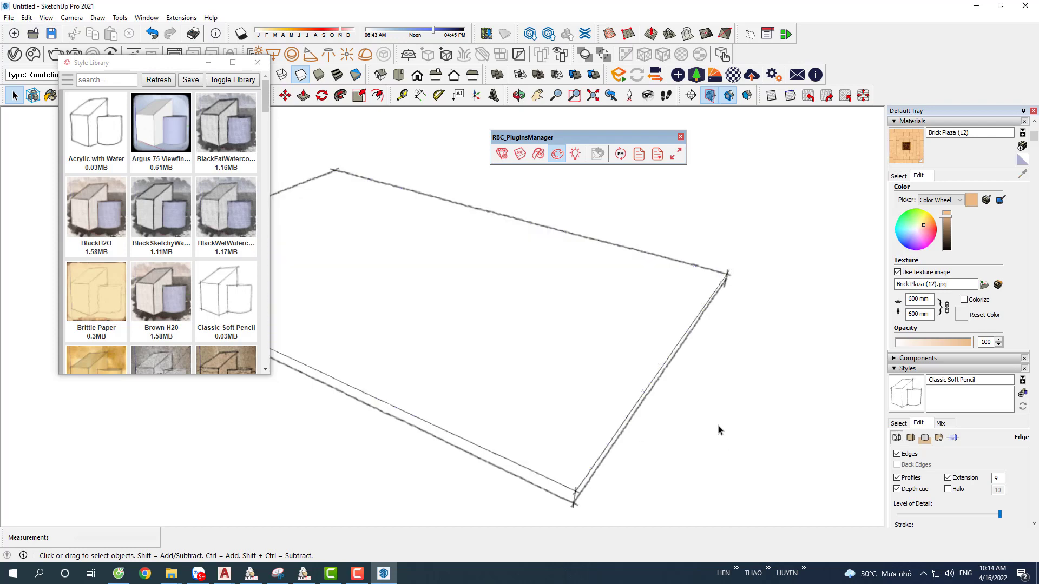
Step: Try hiding the edges, profiles and depth cue of the Classic Soft Pencil style, and turn them back on
click(896, 454)
click(896, 477)
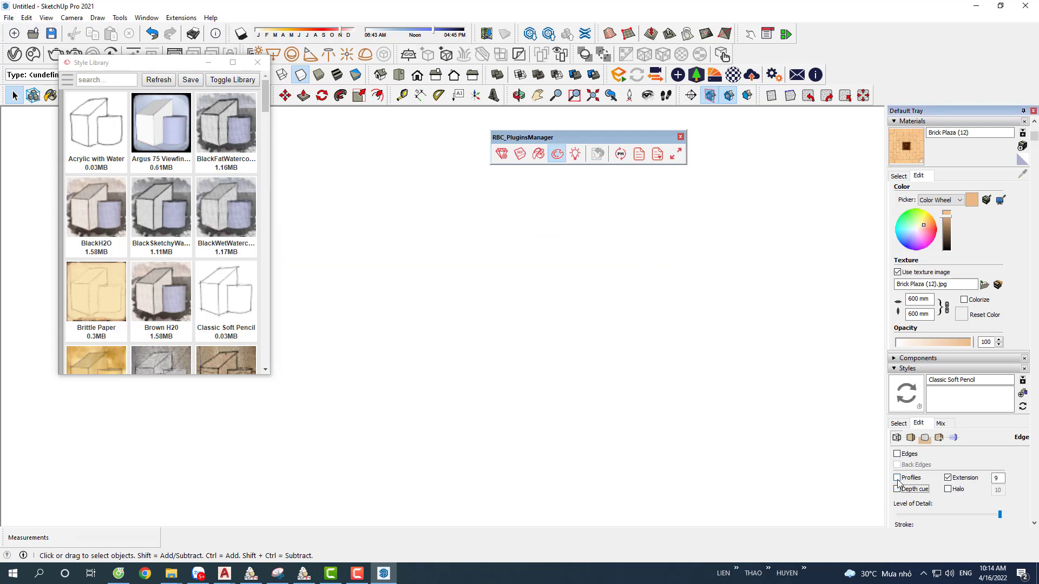
click(896, 478)
click(897, 489)
click(897, 455)
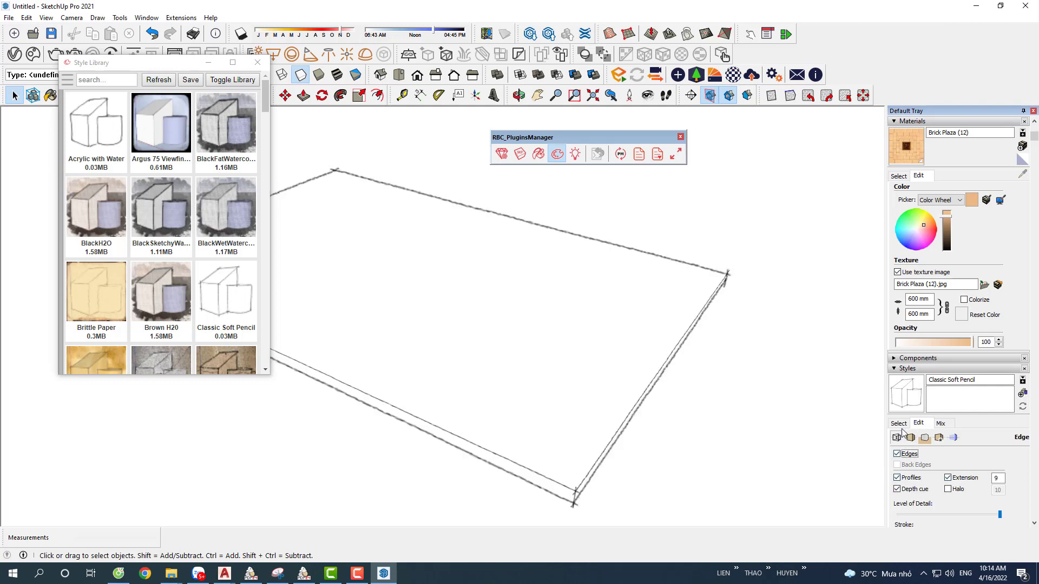
Step: Show the styles stored in the model and apply the Architectural Design Style
click(899, 423)
click(942, 440)
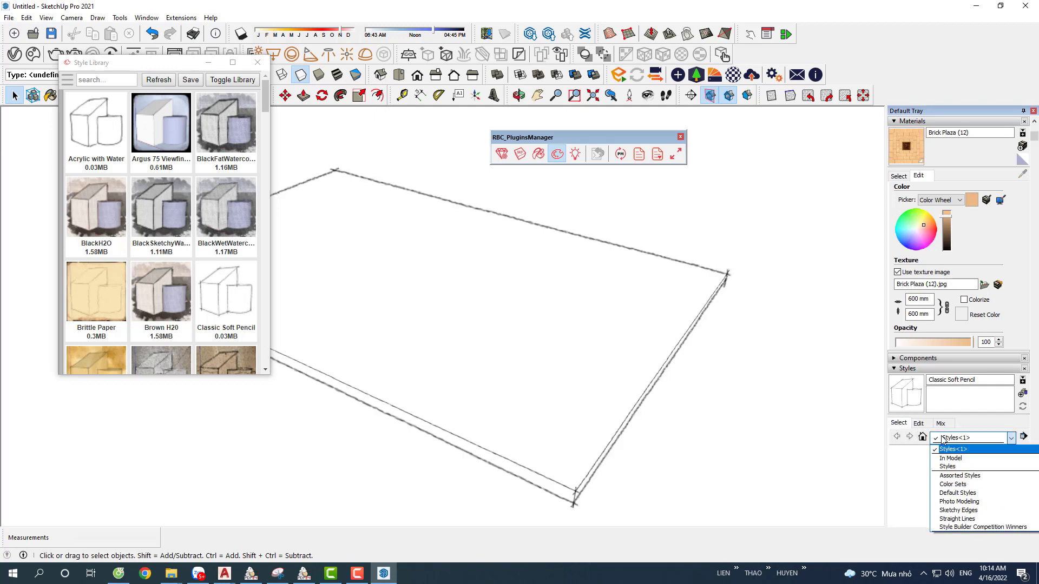
click(946, 458)
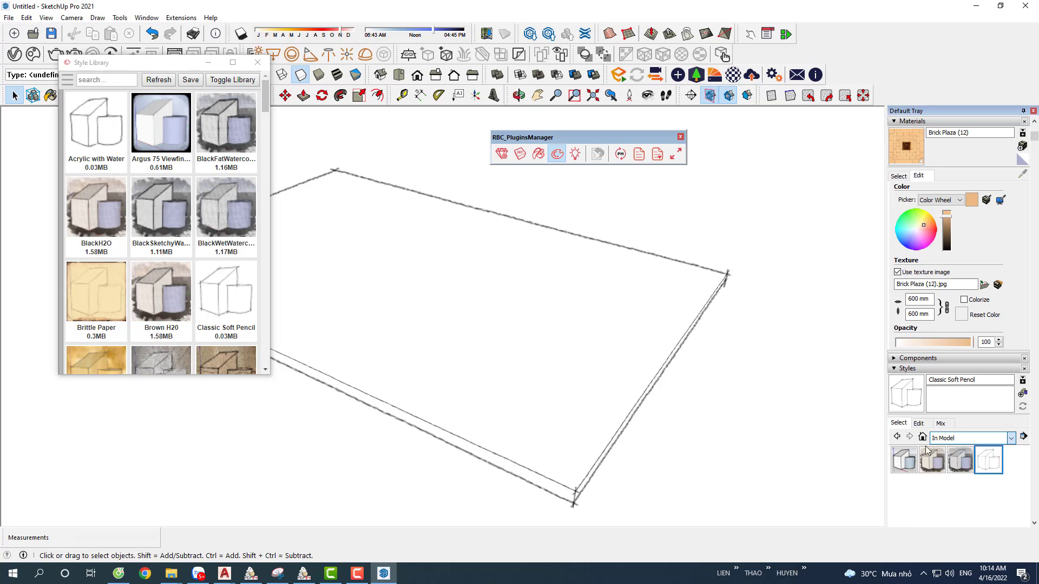
click(913, 463)
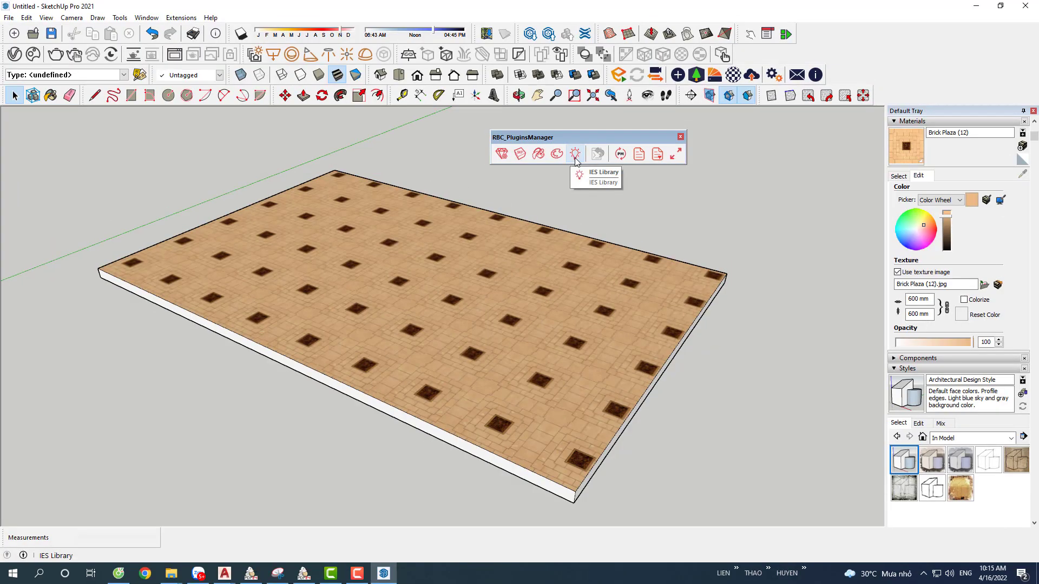
Step: Link the IES Library to the IES LIGHT folder inside D:\LHN FULL UPDATE\SKETCHUP\LIBRARY\DEN IES
click(575, 156)
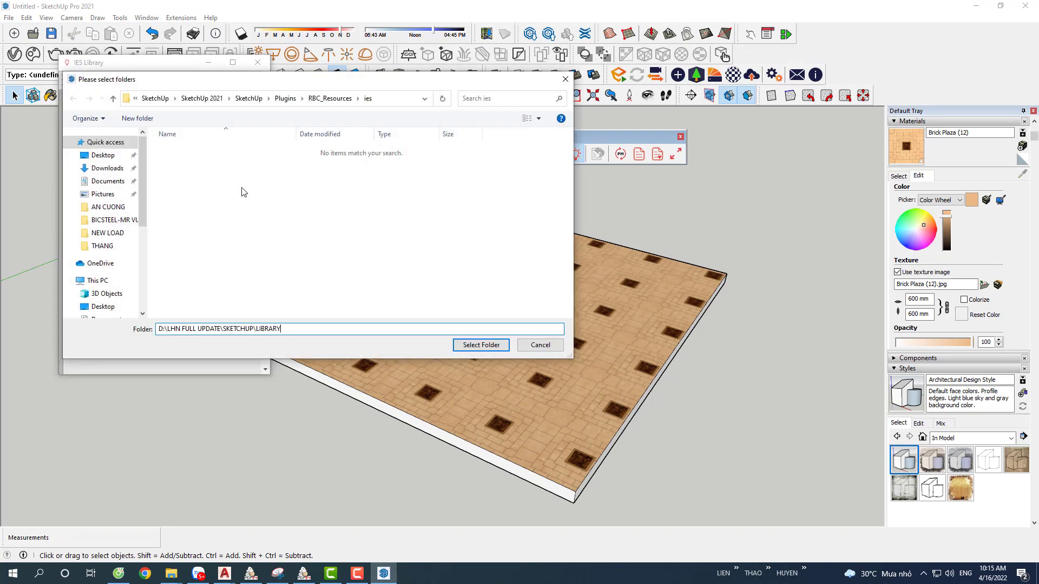
double_click(181, 149)
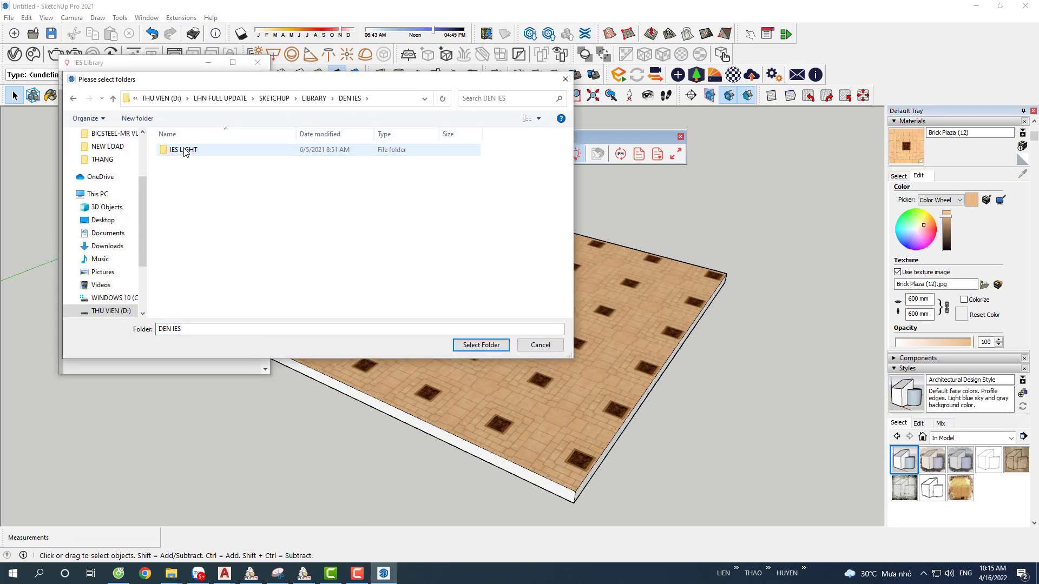
double_click(184, 151)
double_click(183, 151)
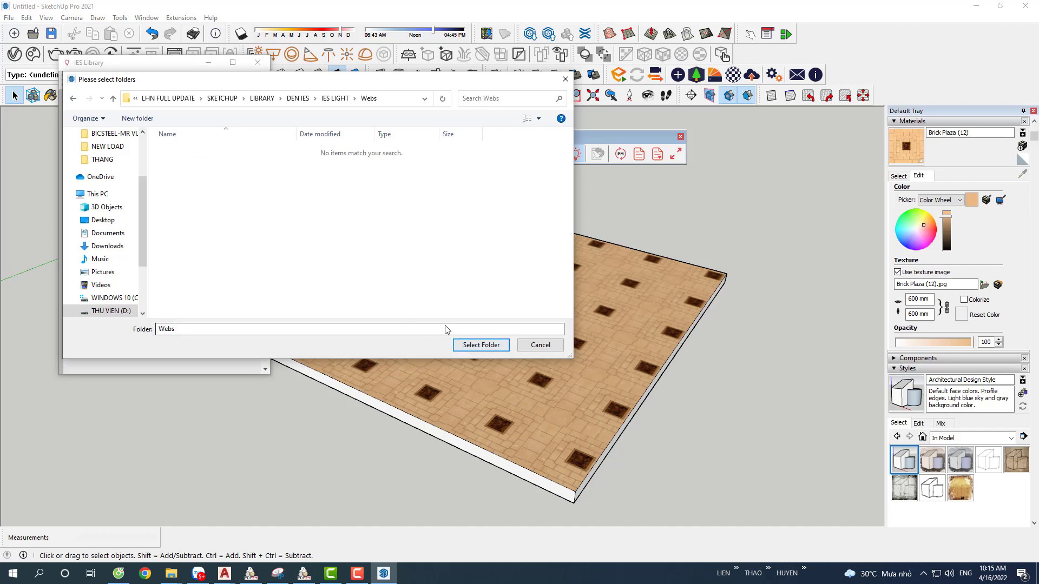
click(332, 99)
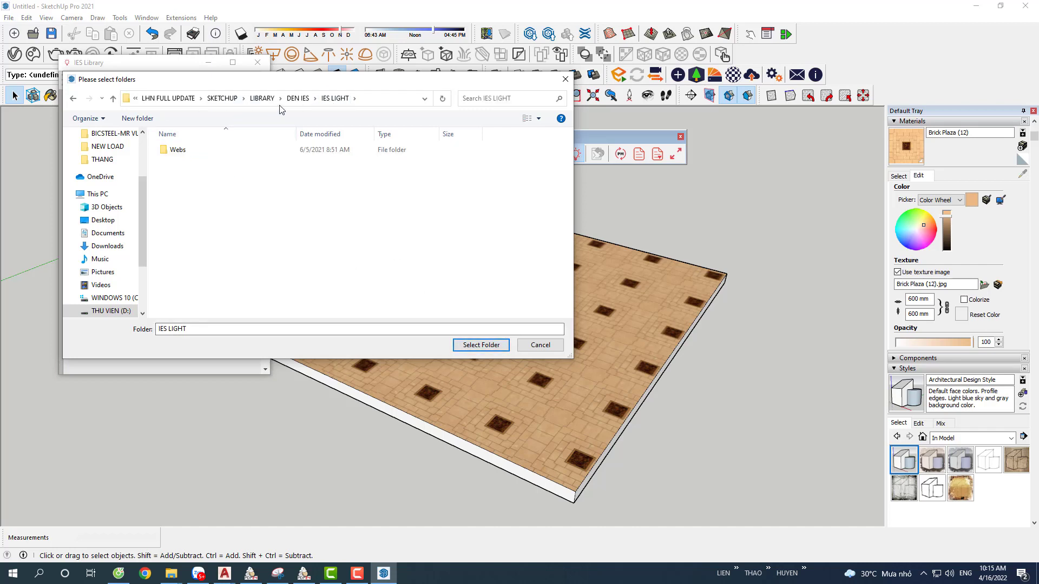
click(298, 99)
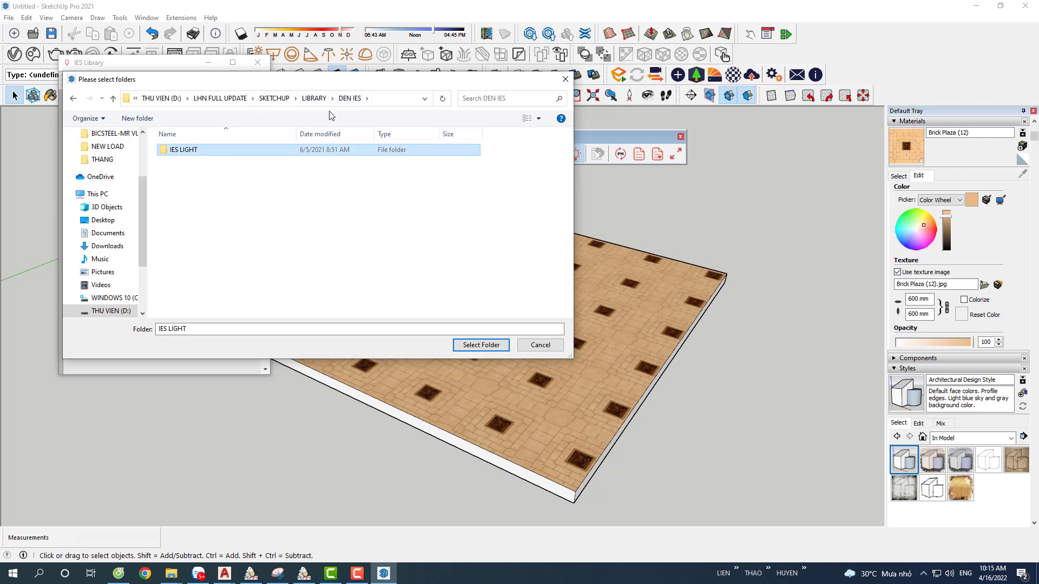
click(479, 345)
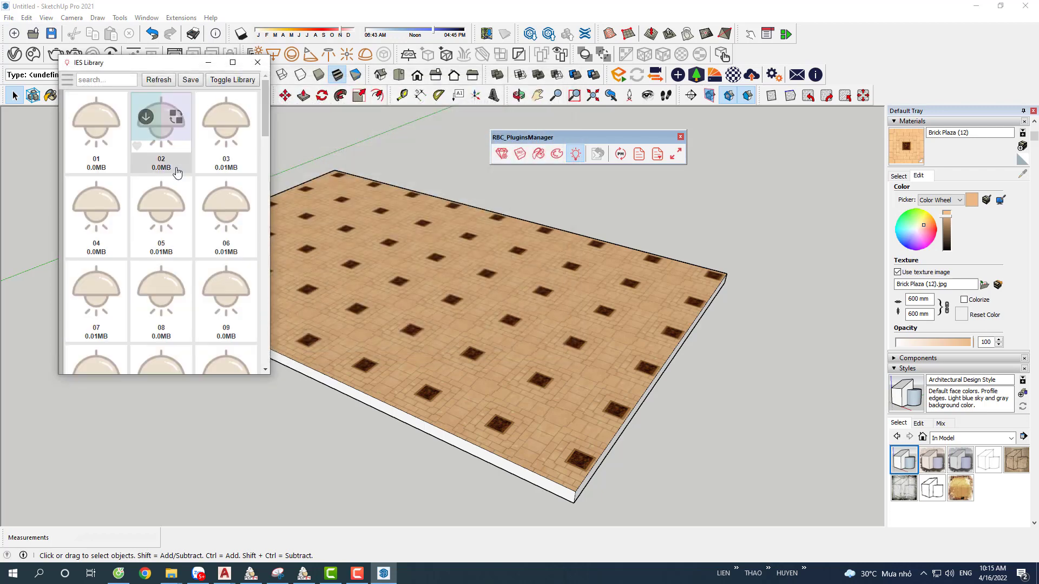
Step: Place three downward-pointing IES lights from the IES Library beyond the slab's back edge, including lights 01 and 03
click(82, 117)
click(440, 148)
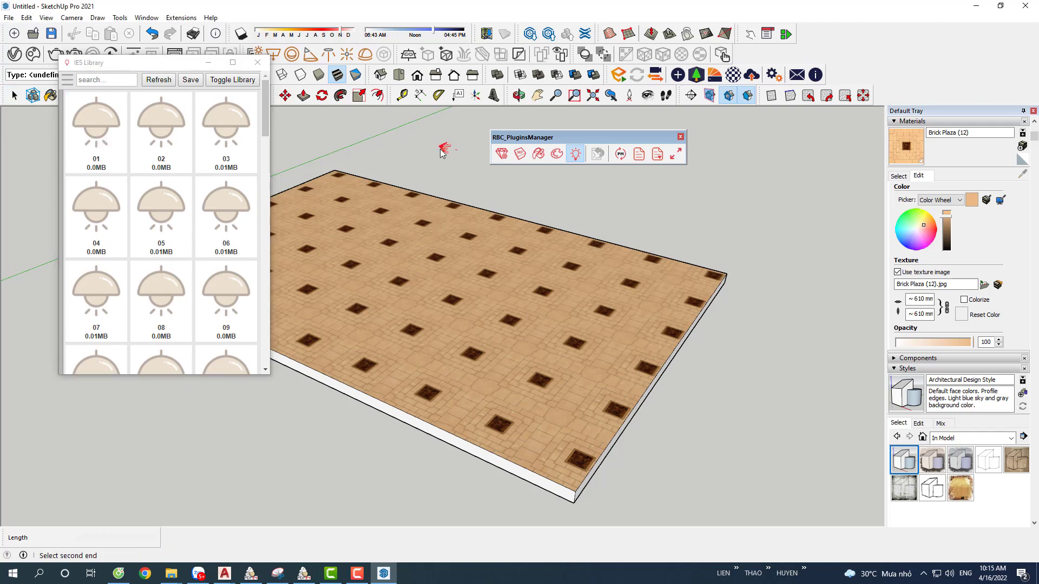
click(439, 165)
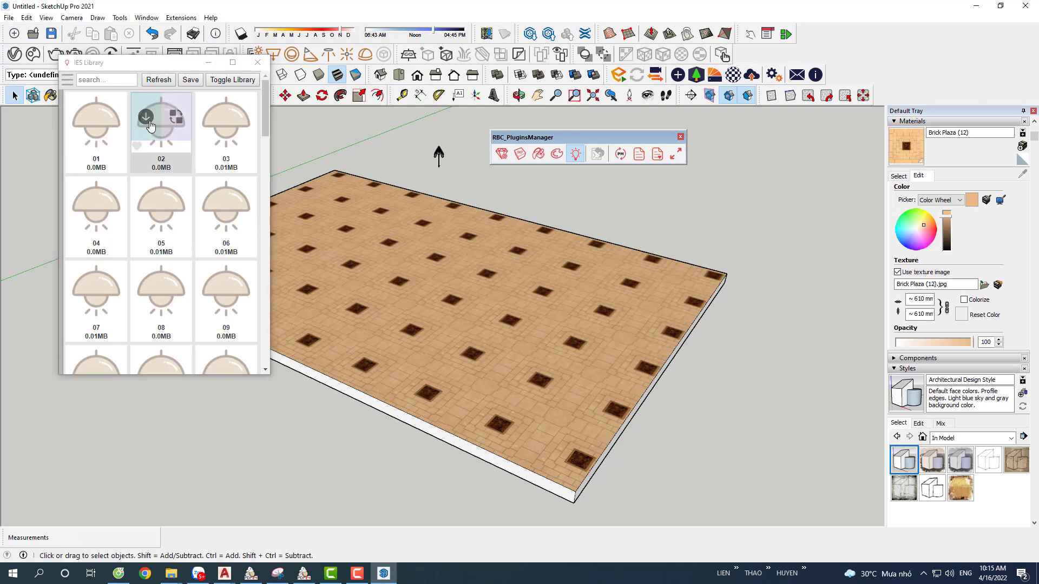
click(211, 117)
click(562, 191)
click(563, 220)
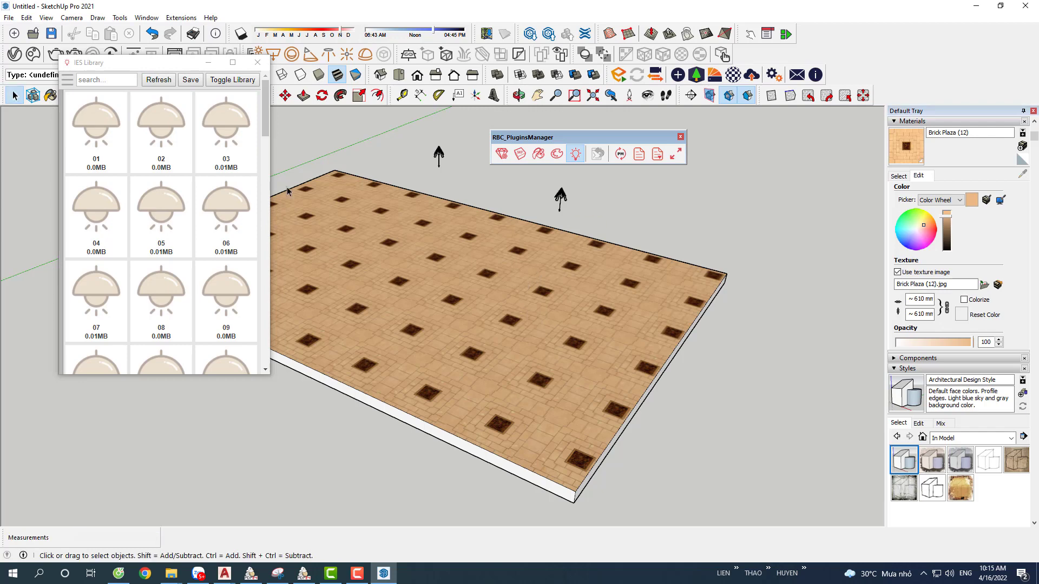
click(211, 117)
click(631, 192)
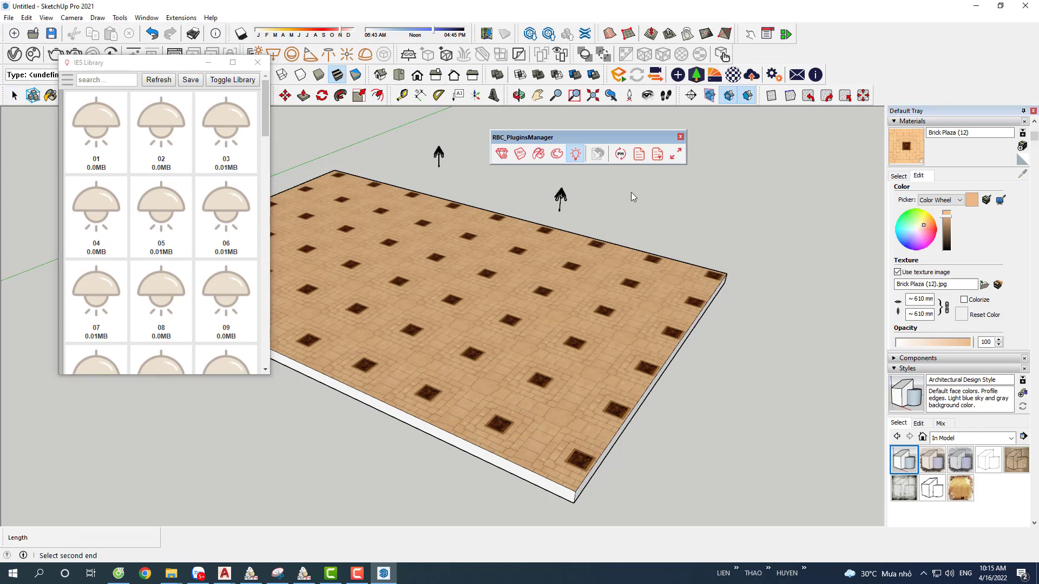
click(629, 218)
Step: Turn off dashes and profiles in the edge settings of the Architectural Design Style
scroll(636, 216, up, 2)
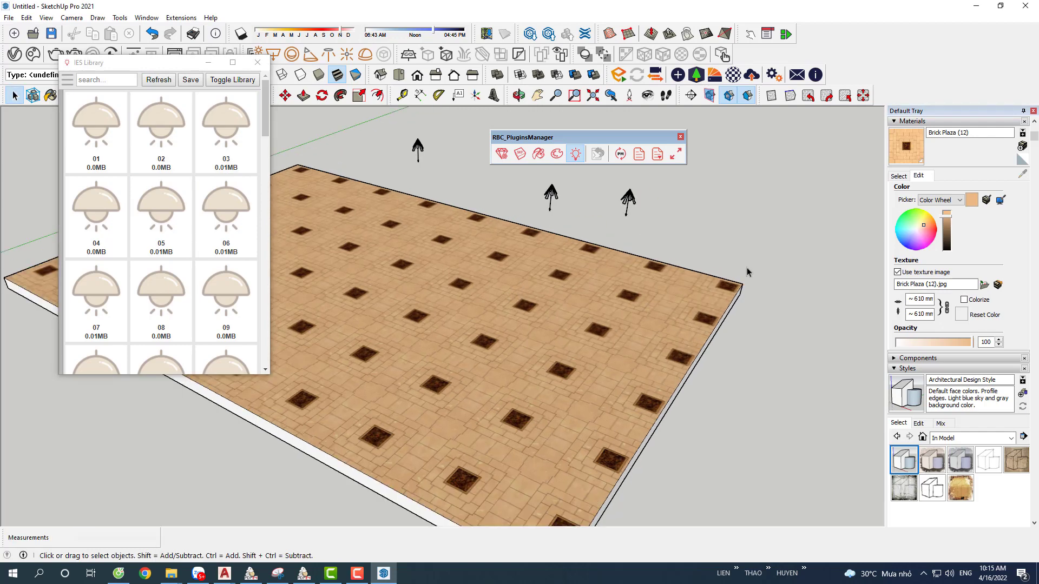
click(918, 423)
scroll(903, 418, down, 2)
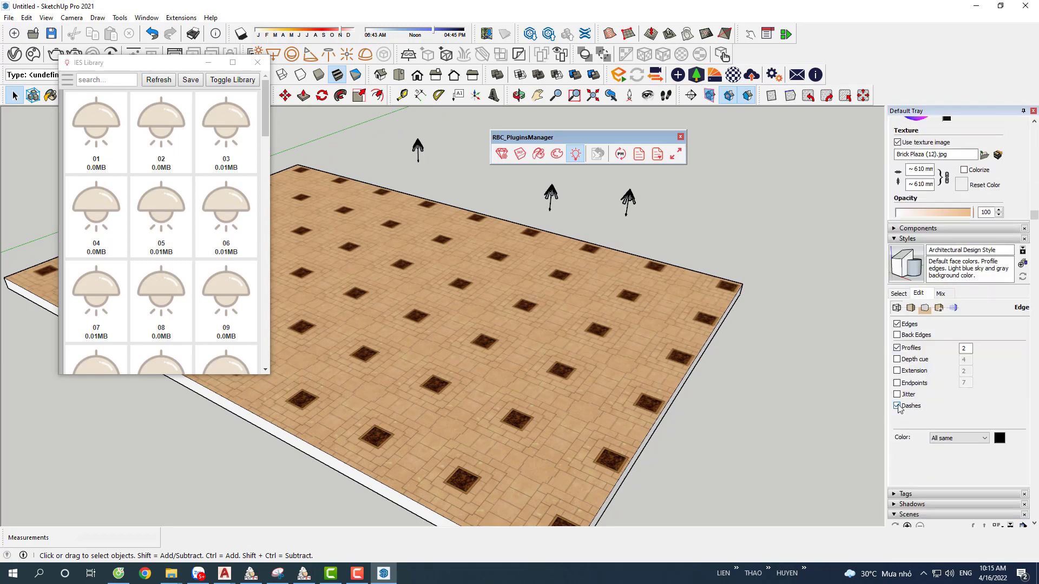
click(897, 406)
click(897, 348)
Step: Select the third IES light, open its Enscape light settings and arrange them clear of the IES Library window
scroll(657, 171, up, 3)
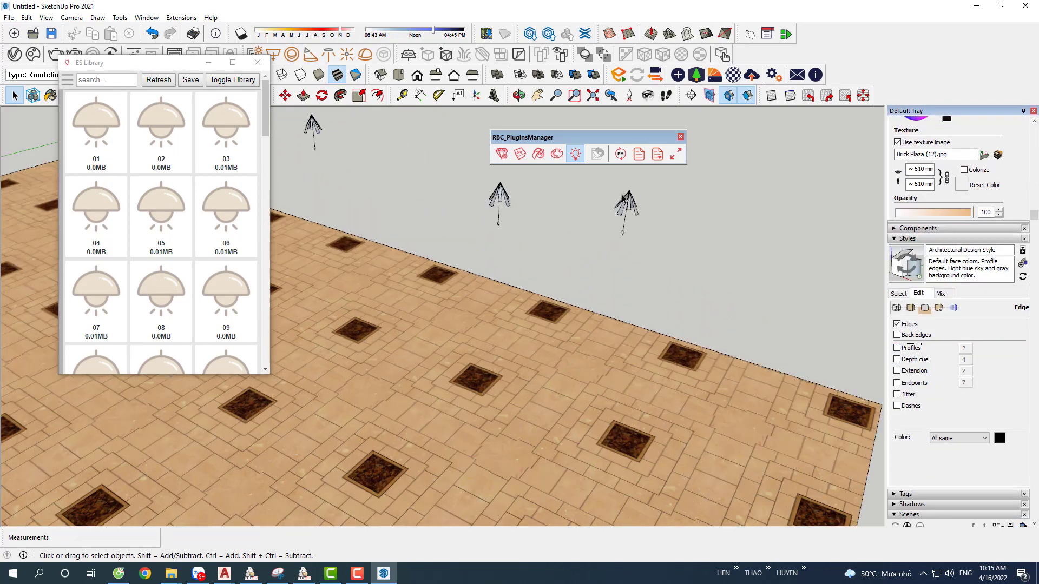
scroll(624, 199, up, 5)
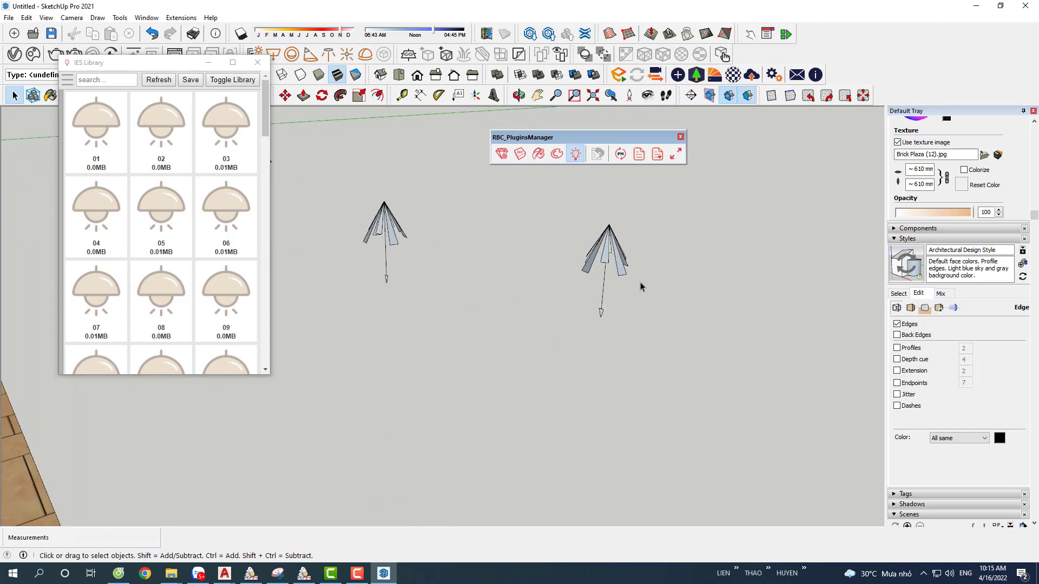
click(624, 271)
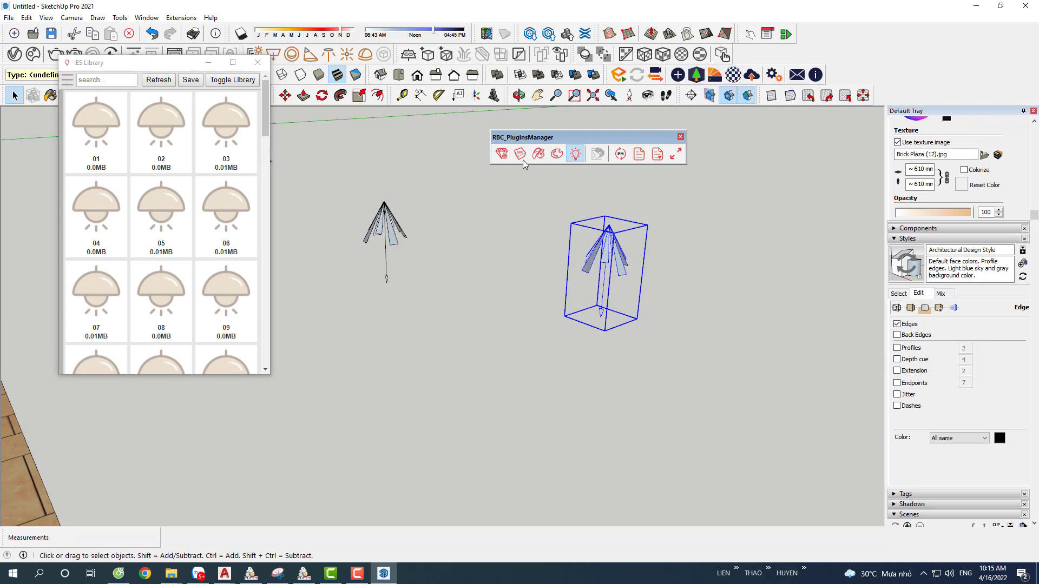
drag(164, 67, 136, 162)
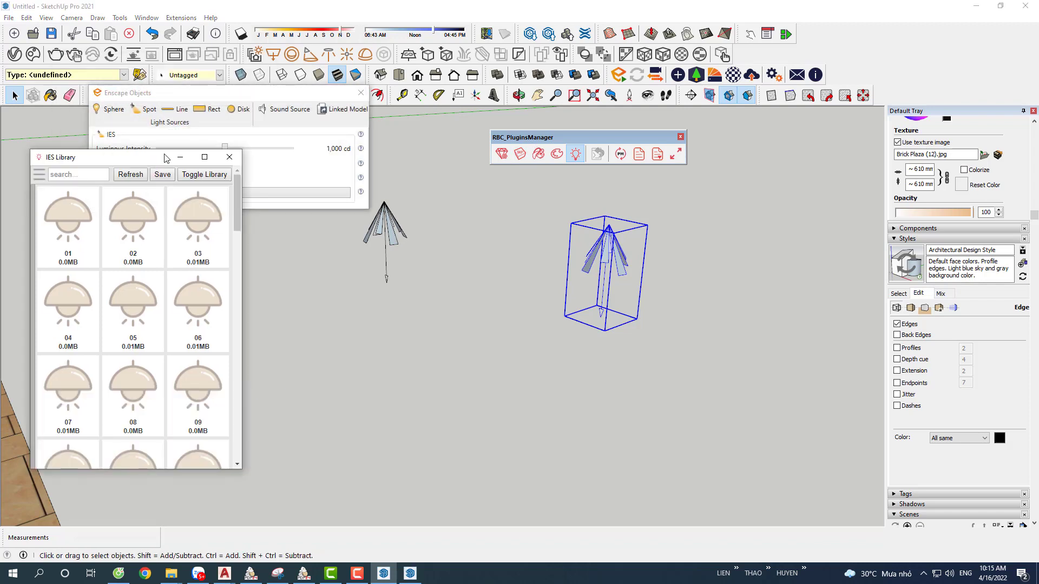
drag(227, 97, 356, 62)
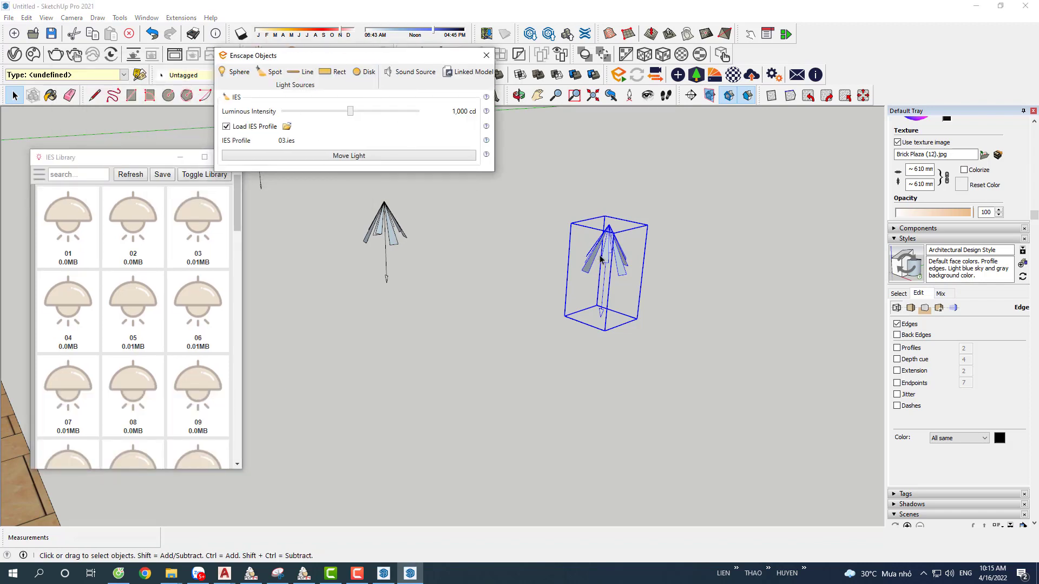
Step: Look through the IES profile files that can be loaded for the selected light, leaving its profile as it is
click(287, 126)
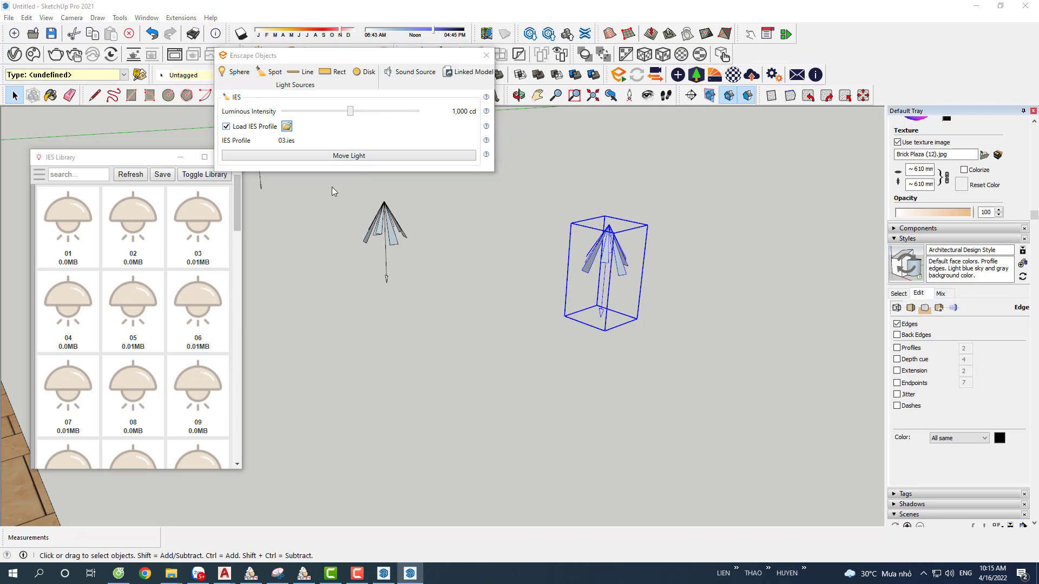
scroll(353, 229, down, 2)
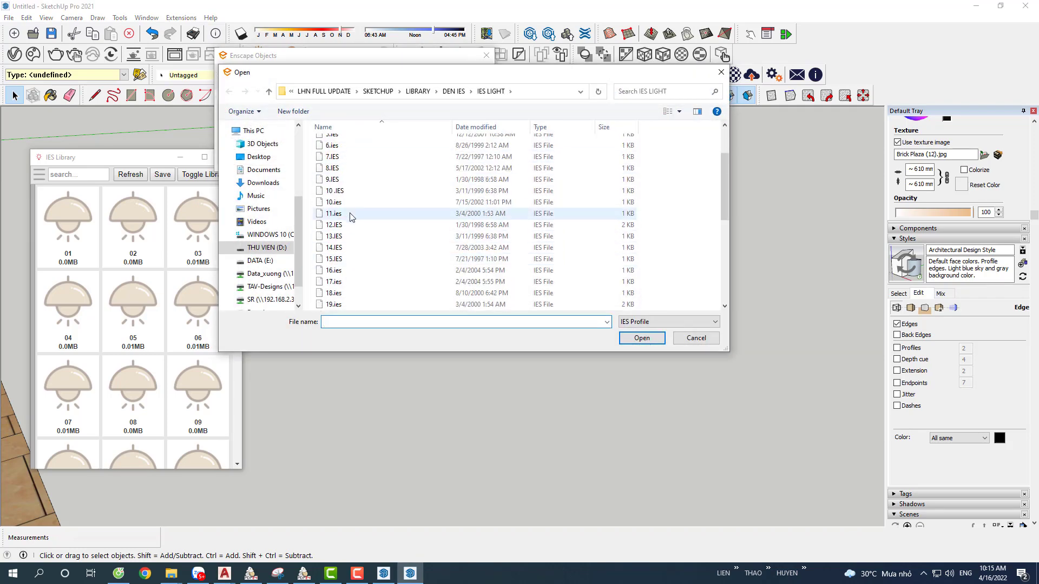
click(696, 339)
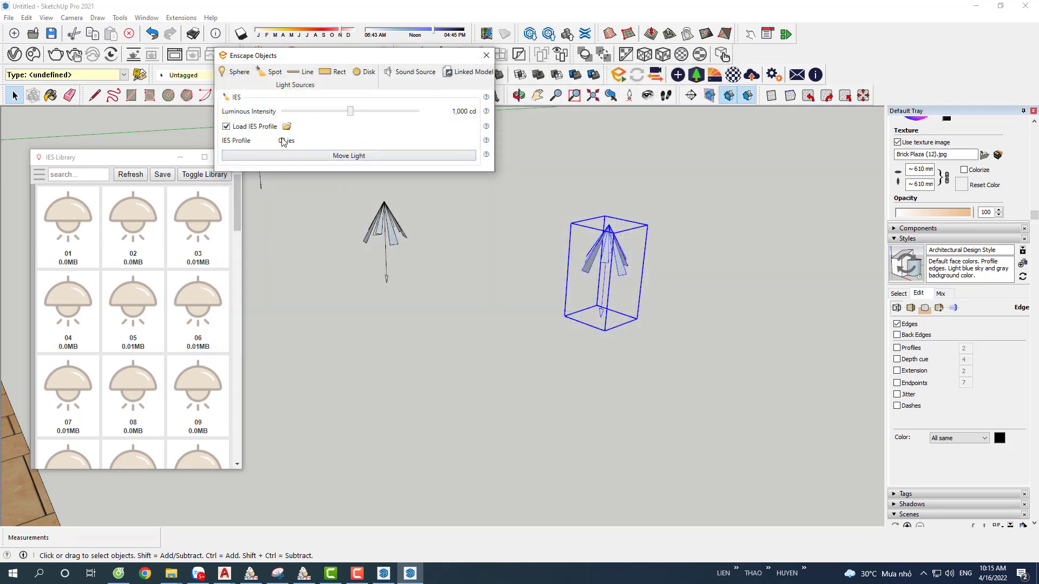
Step: Place IES light 05 from the library between the existing lights and select it to check its loaded profile
click(131, 303)
click(440, 259)
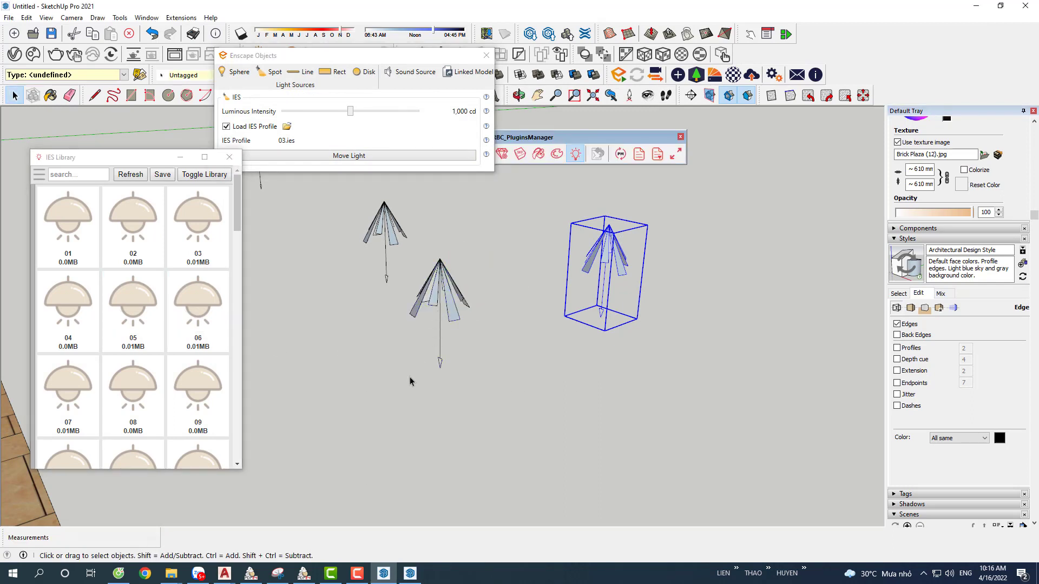
click(447, 303)
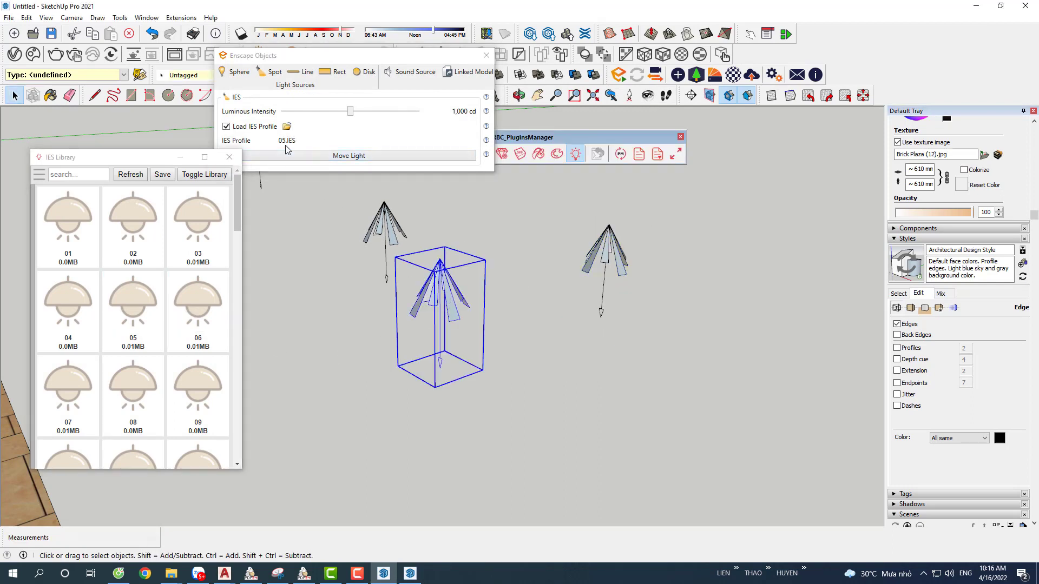
Step: Browse further through the IES Library and open the file chooser for the selected light's IES profile
scroll(128, 303, down, 5)
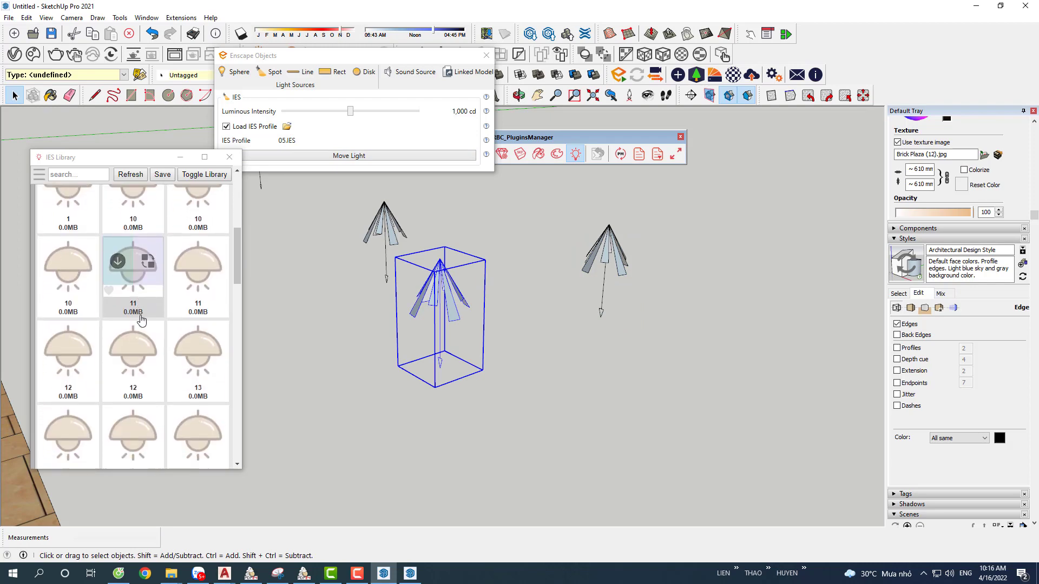
scroll(140, 321, down, 5)
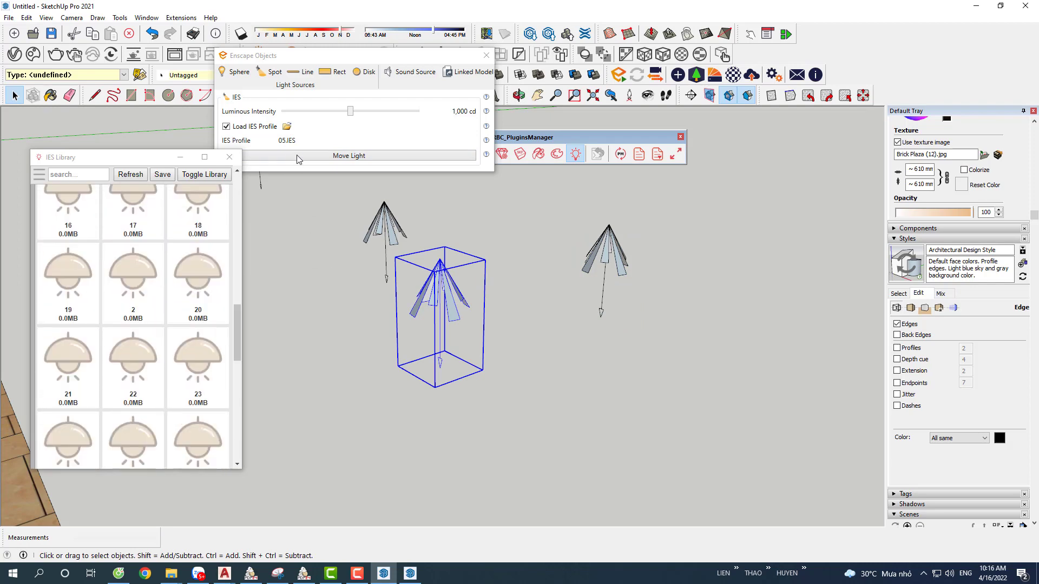
click(287, 126)
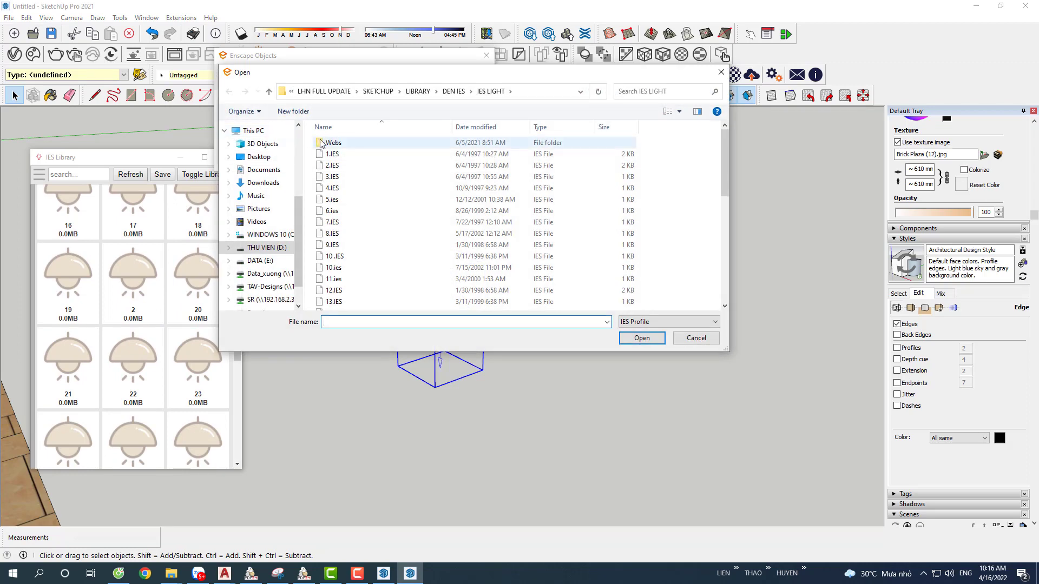
Step: Switch to File Explorer, show the IES LIGHT folder inside DEN IES as extra large icons, and view the _IES.1-30 preview image
click(174, 572)
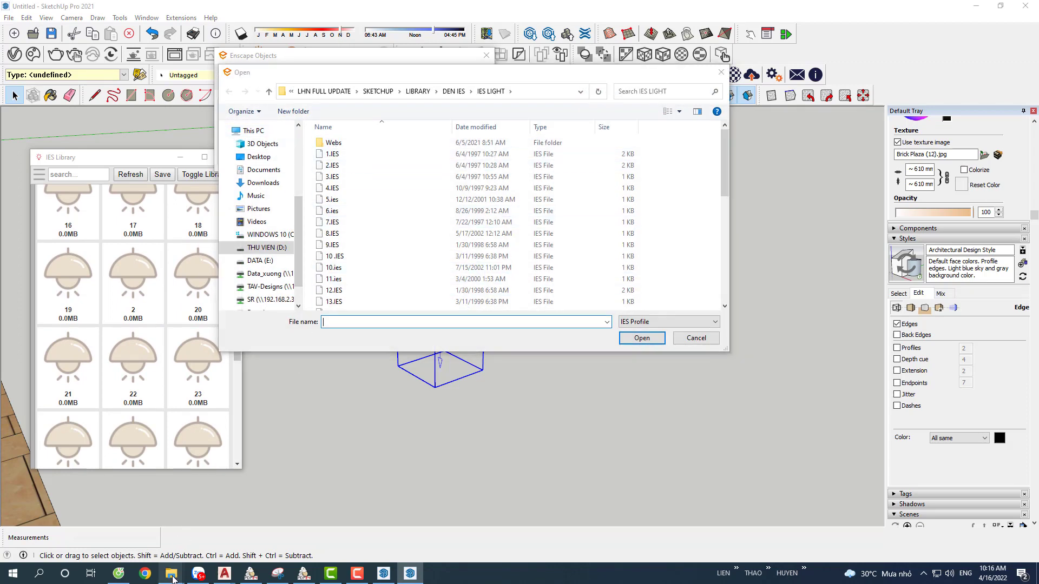
click(268, 531)
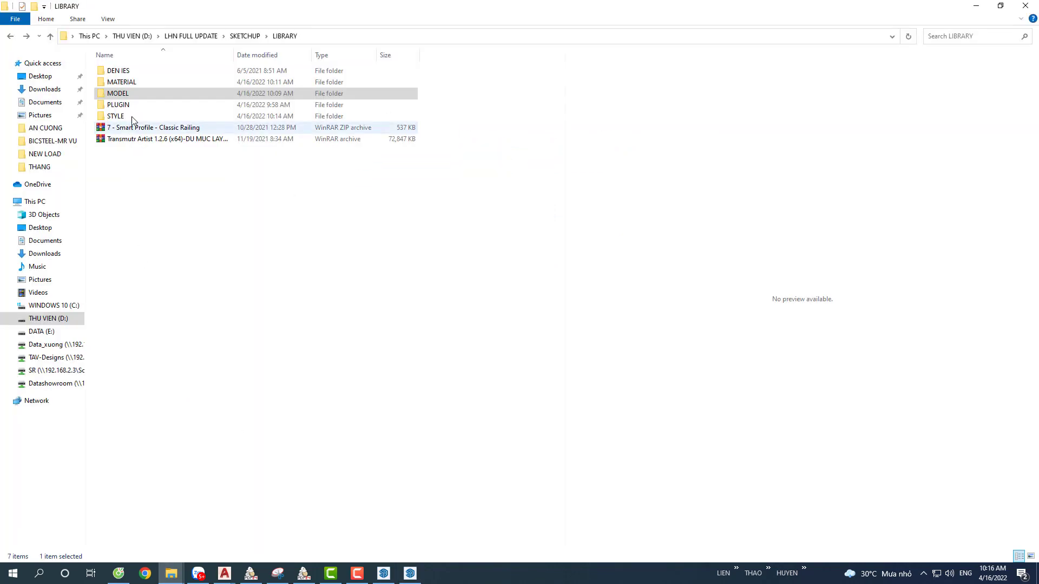
double_click(130, 76)
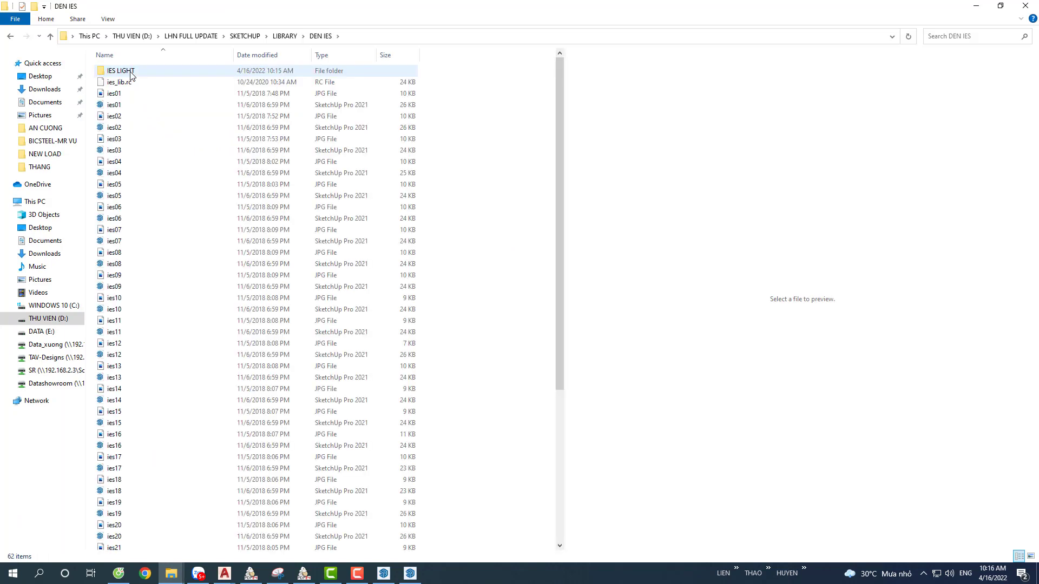
double_click(130, 75)
click(130, 74)
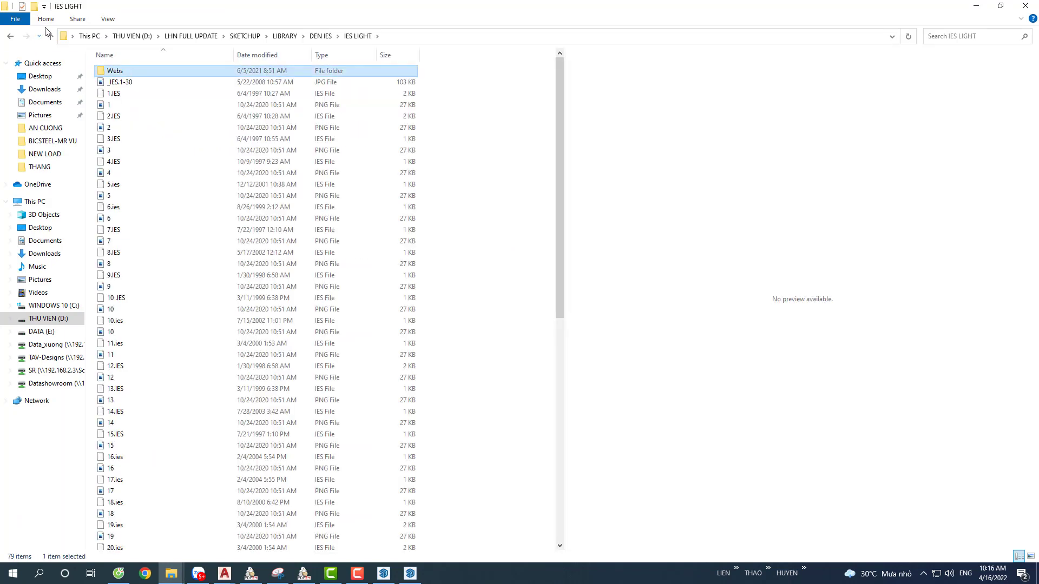
click(108, 19)
click(162, 33)
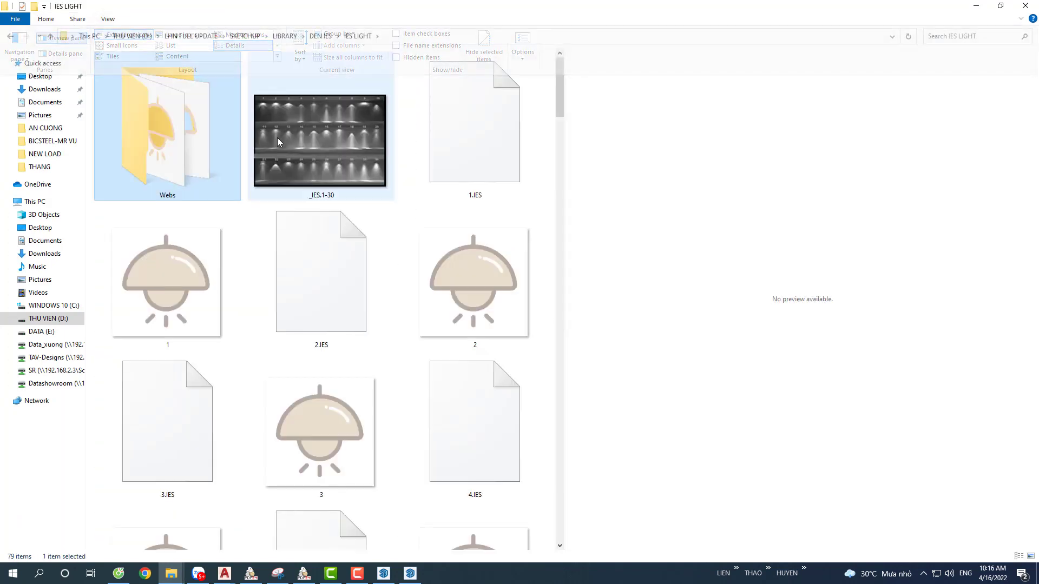
double_click(277, 138)
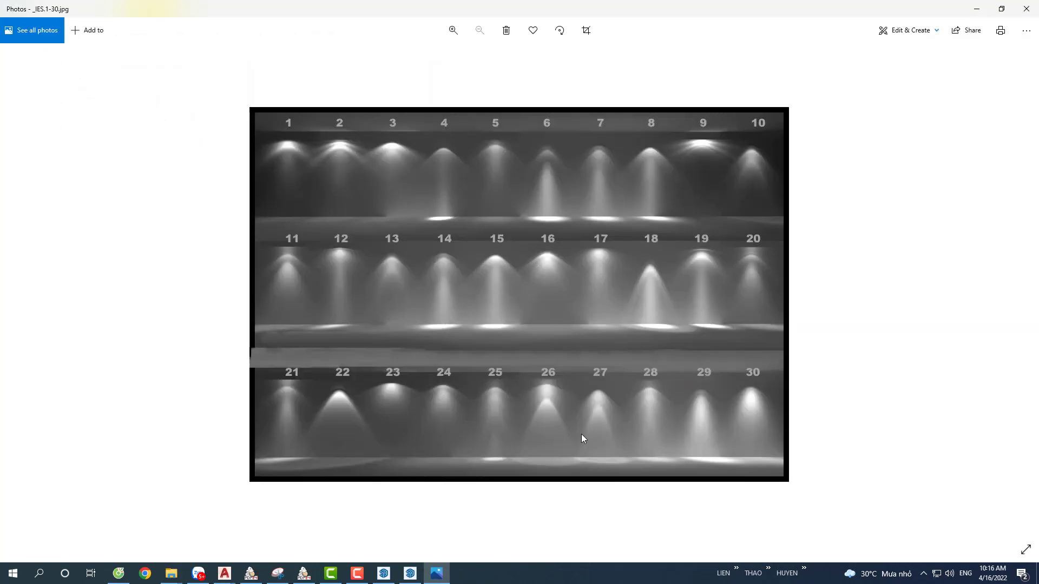
Step: Return to SketchUp, cancel the IES profile choice, and close the Enscape Objects and IES Library windows
mouse_move(414, 582)
click(409, 533)
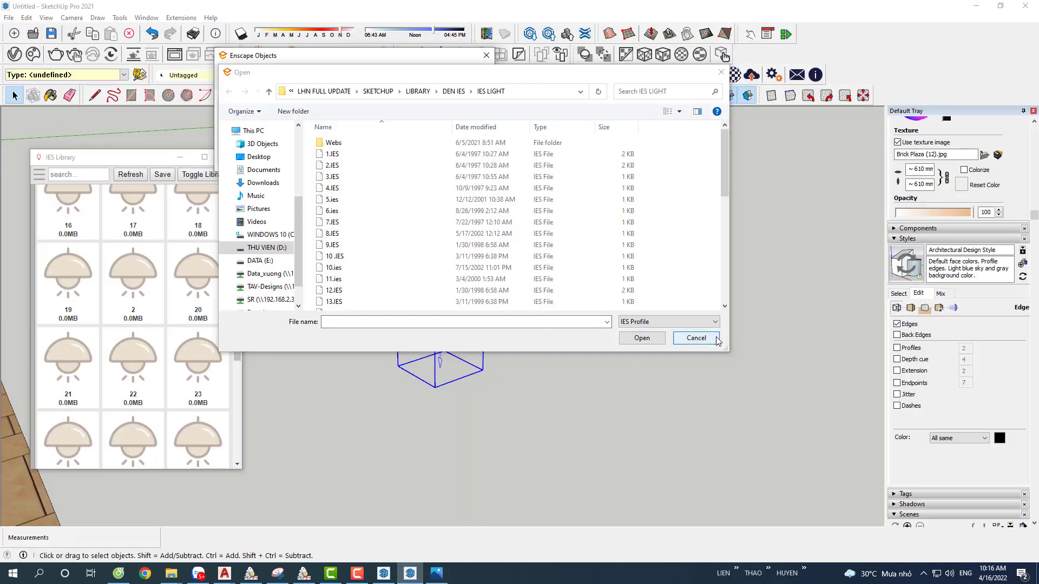
click(696, 339)
click(691, 328)
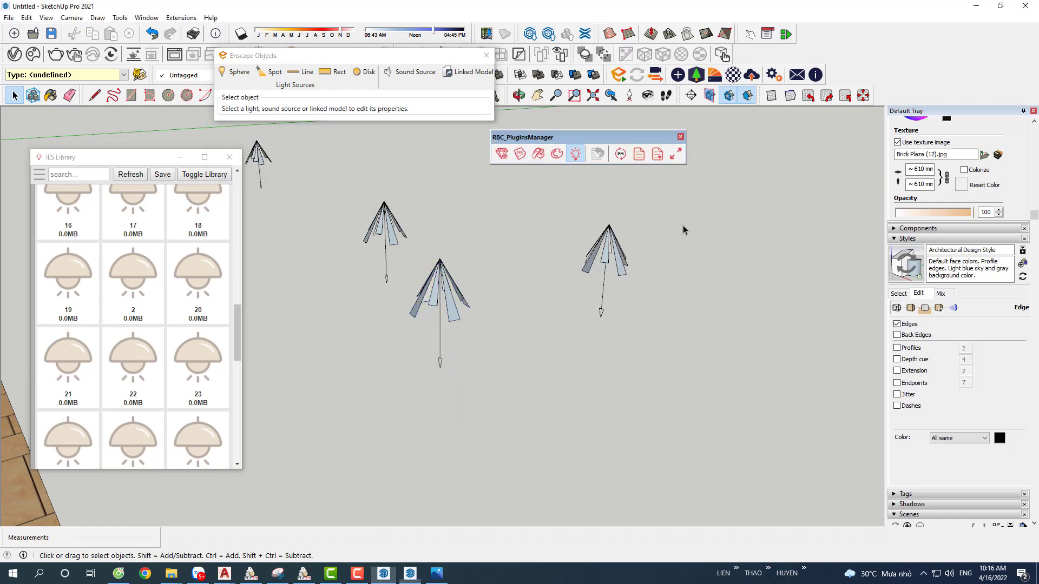
click(486, 55)
click(229, 157)
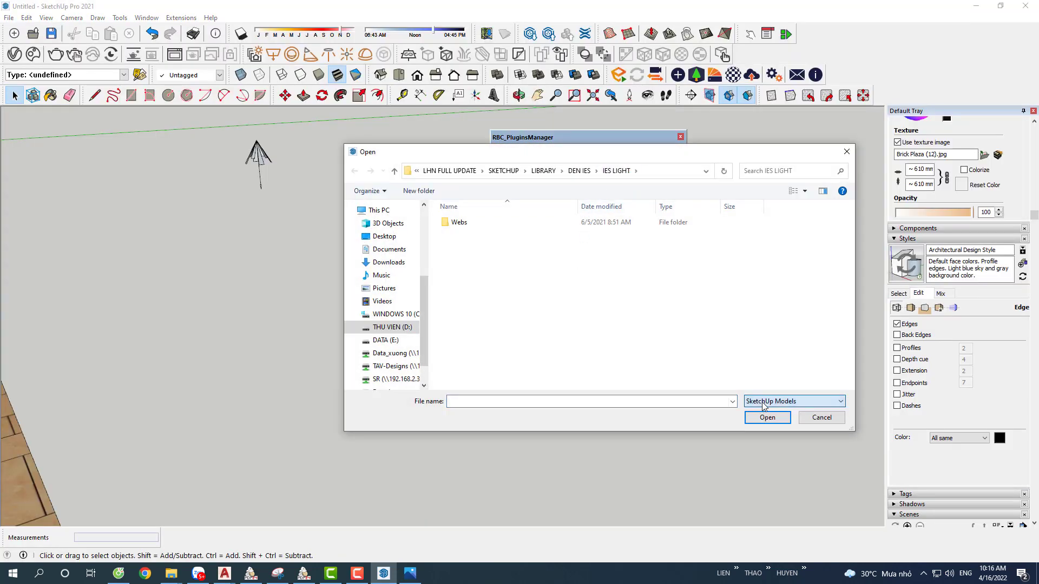
Step: Examine the RBC Open dialog and the file versions offered by Save 8 Version, cancelling both without opening or saving
drag(458, 164, 326, 204)
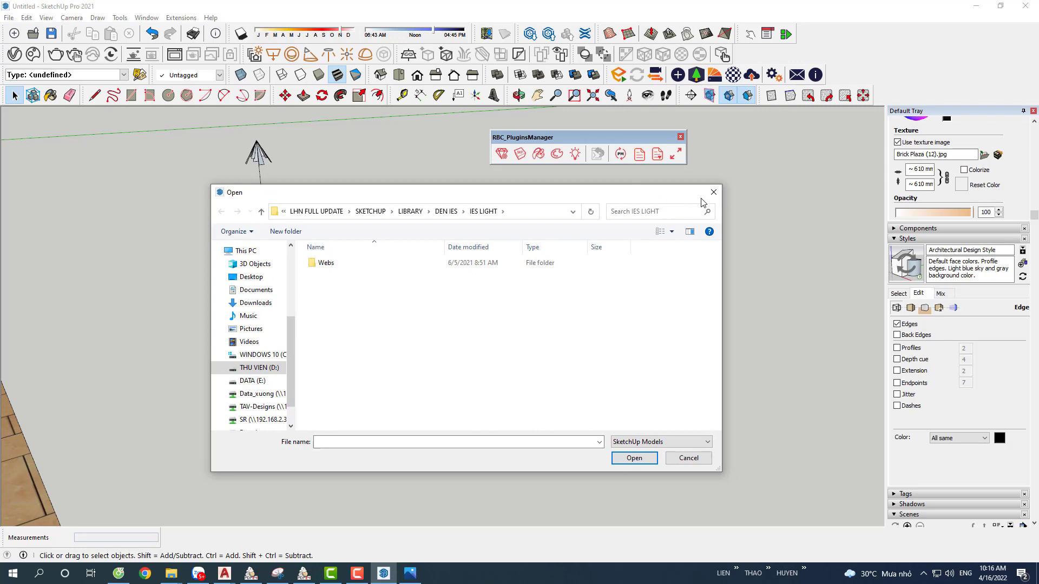
click(713, 192)
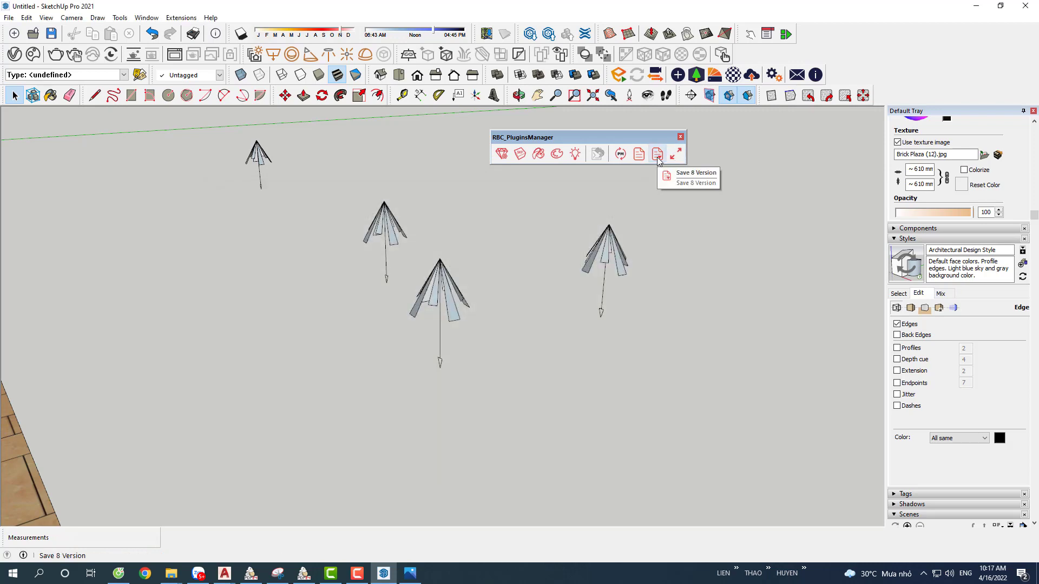
click(658, 157)
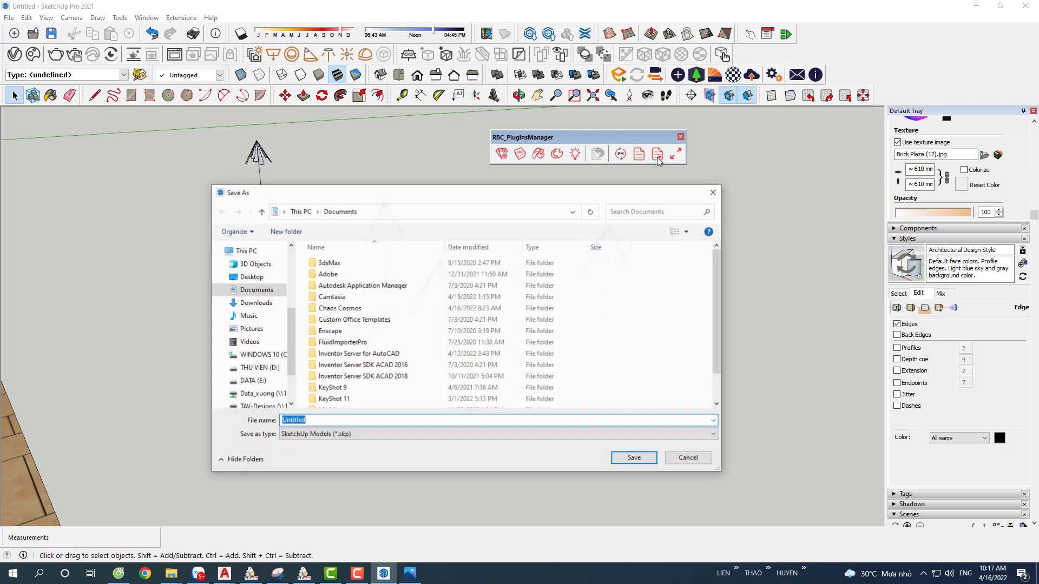
click(428, 432)
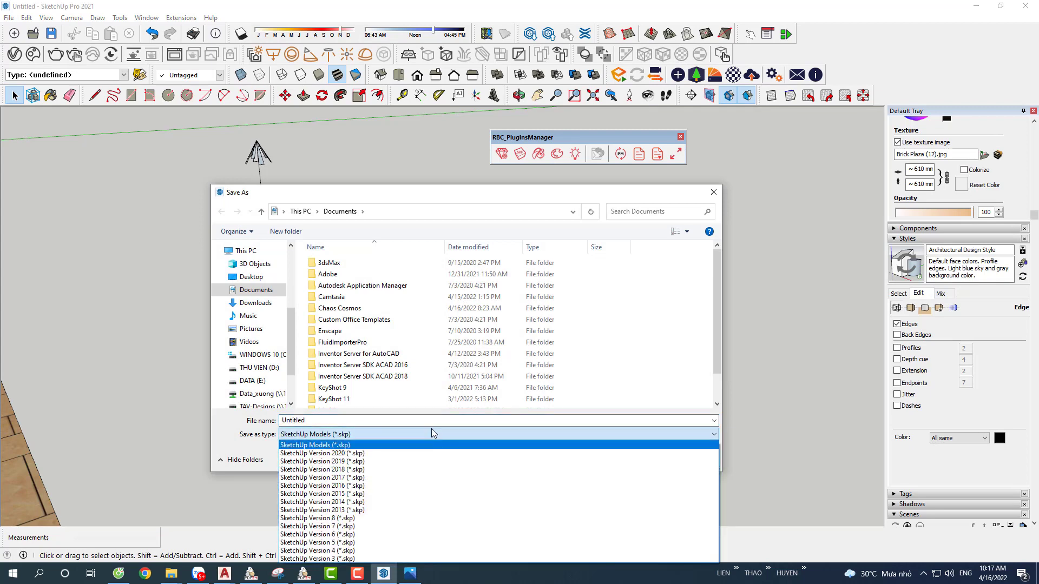
click(430, 432)
click(432, 432)
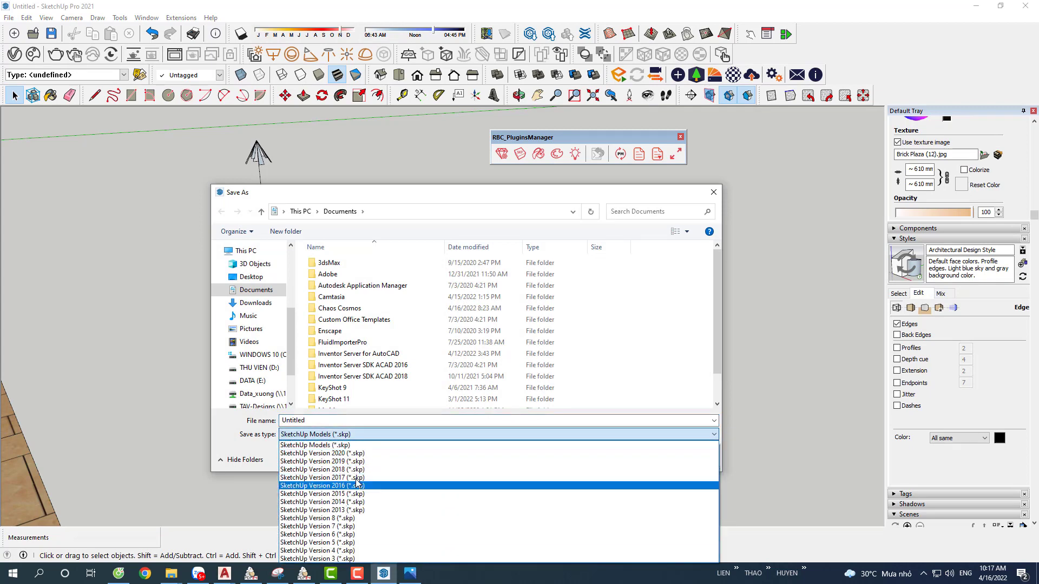
click(392, 447)
key(Escape)
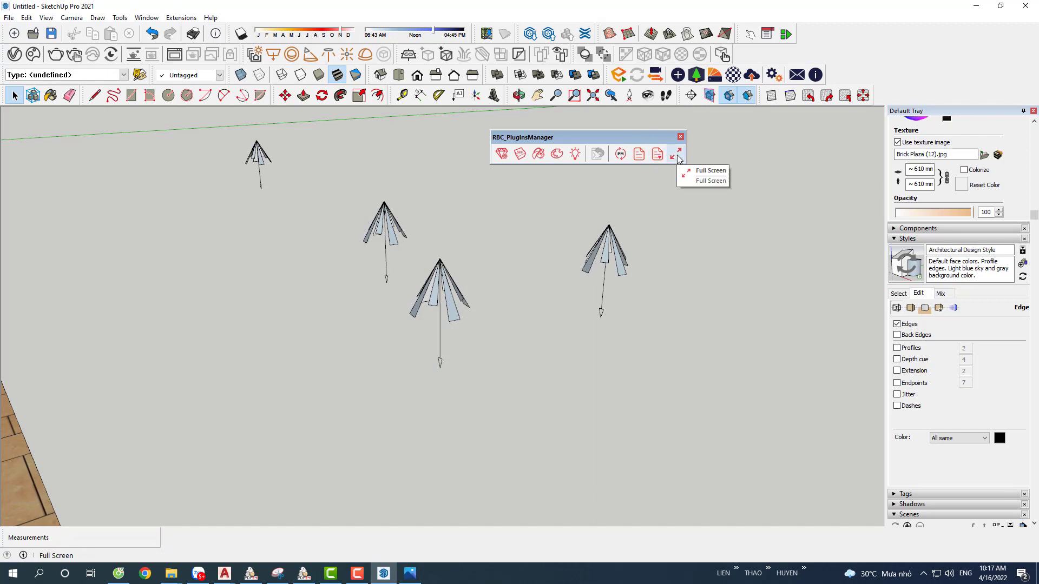
Step: Try the RBC Full Screen mode by switching it on and off several times, ending in the normal window
click(676, 155)
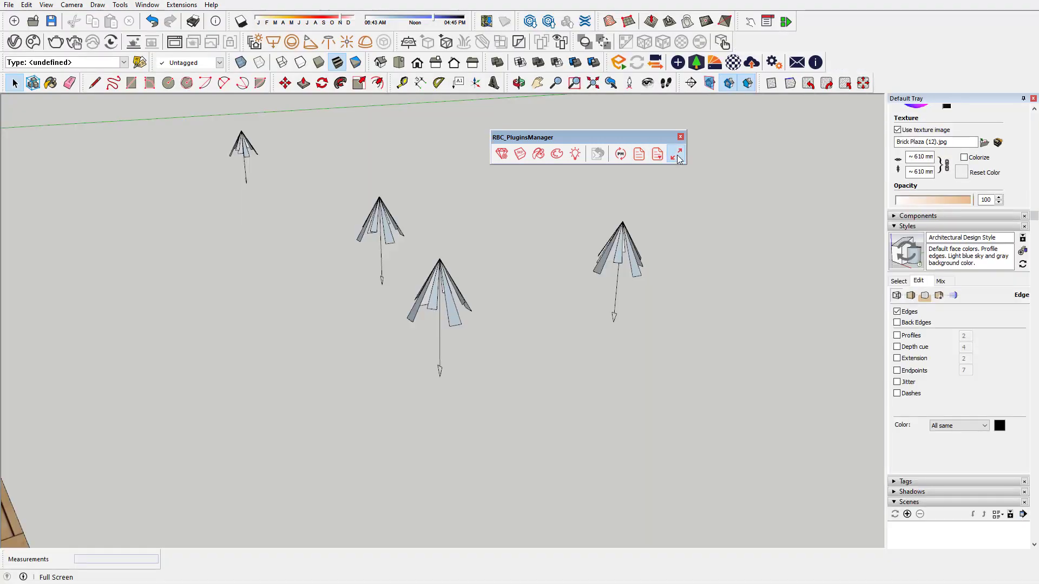
click(677, 155)
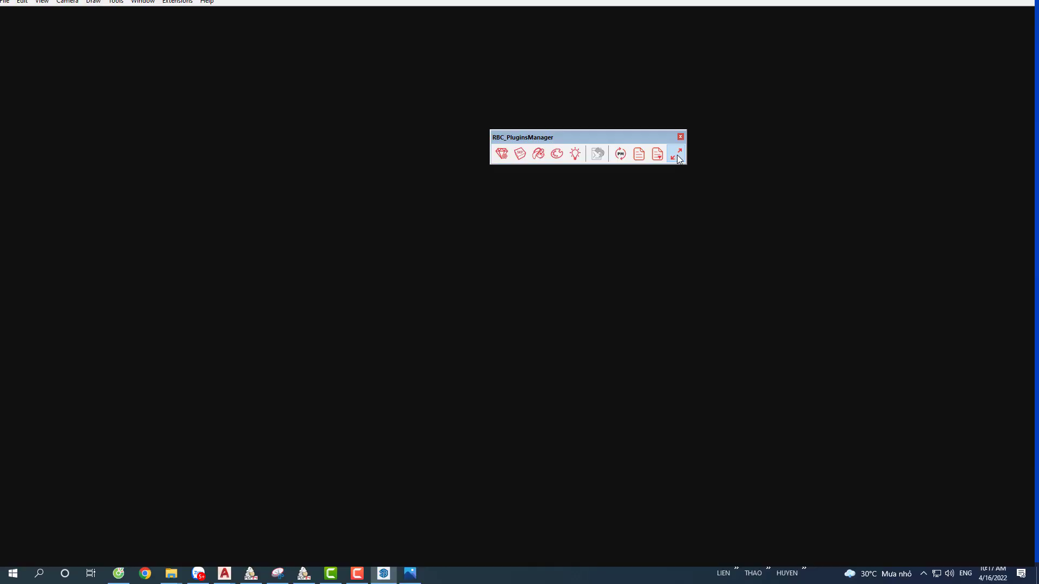
click(677, 156)
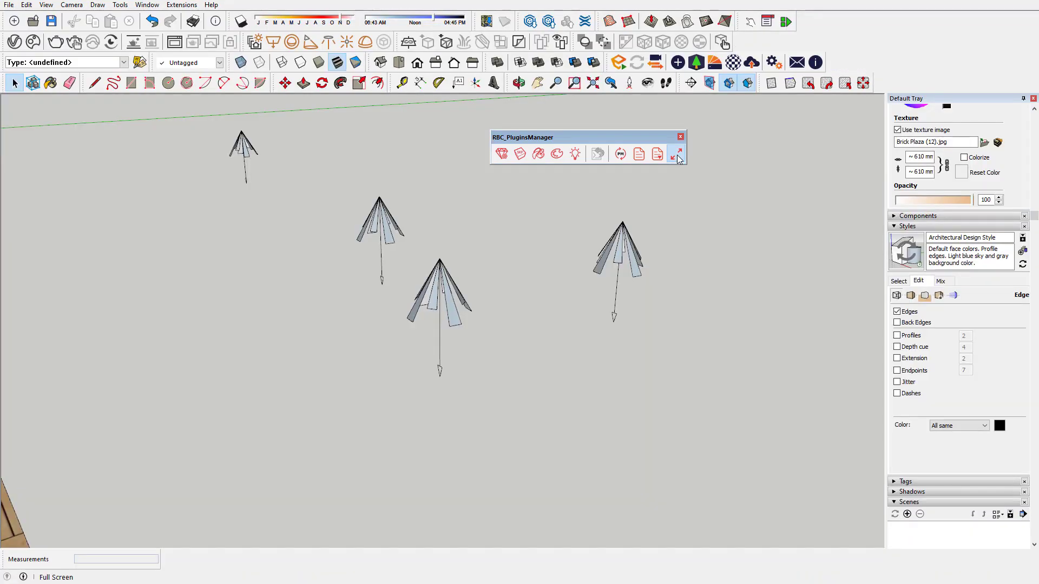
click(677, 156)
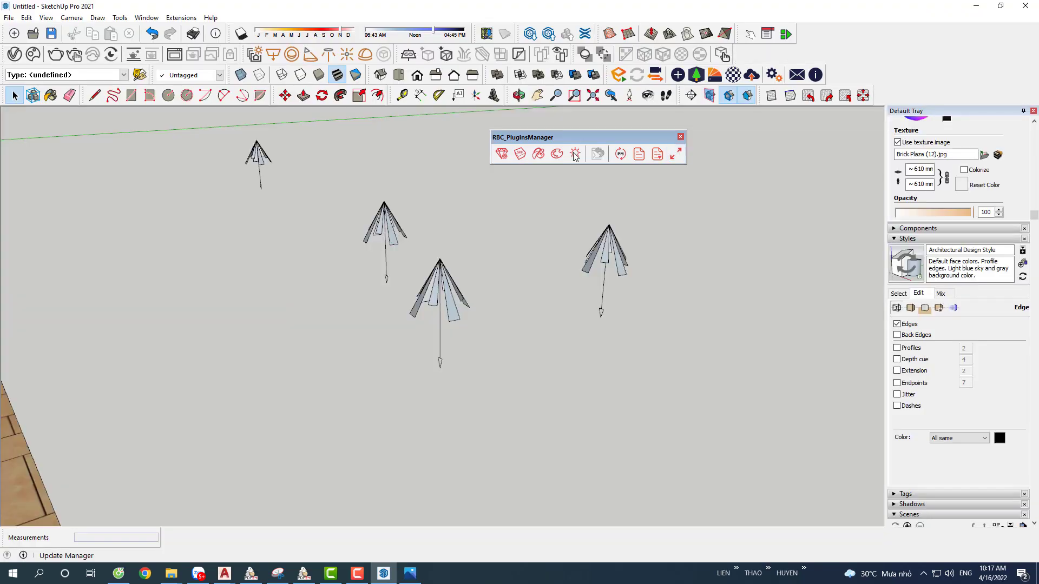
click(671, 159)
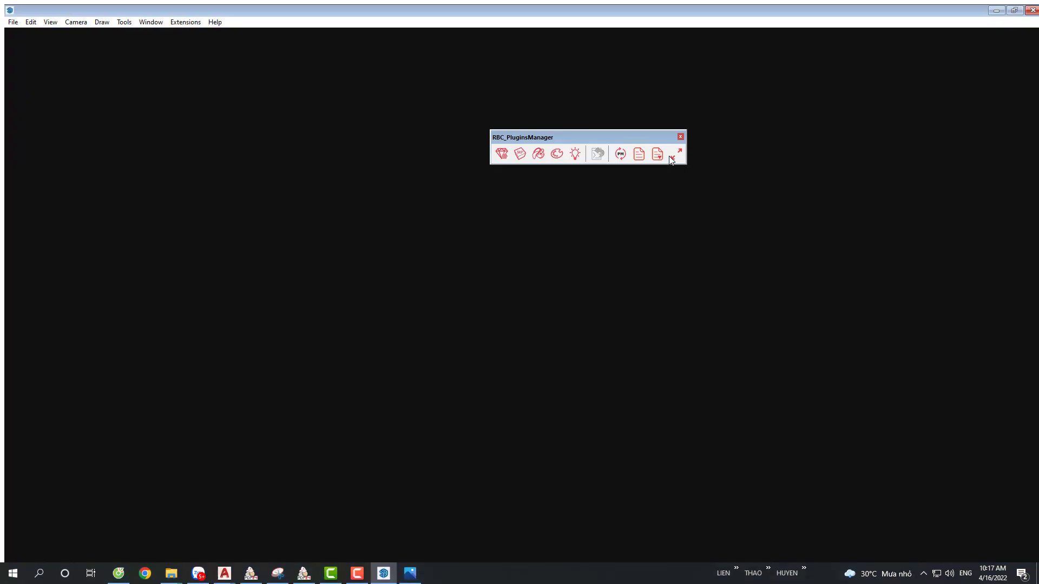
click(671, 159)
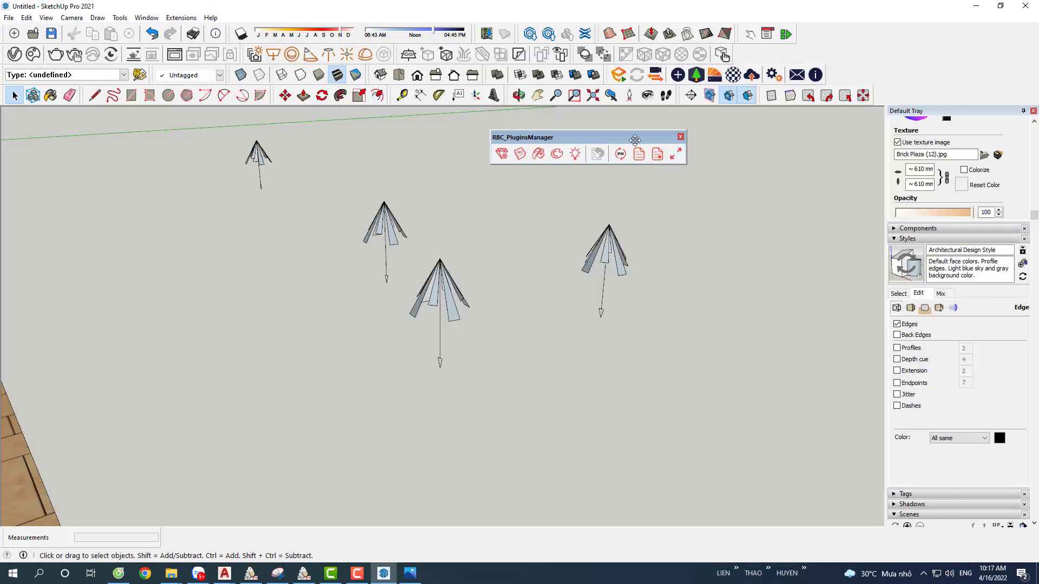
Step: Move the floating RBC_PluginsManager toolbar lower over the drawing area and open the RBC Plugin Manager
drag(640, 139, 585, 173)
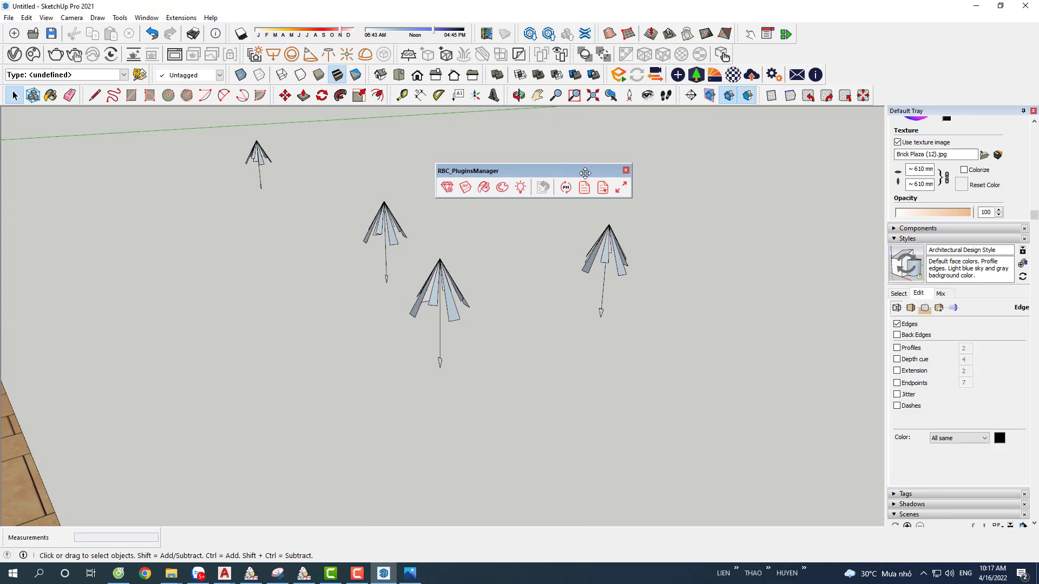
drag(585, 173, 601, 171)
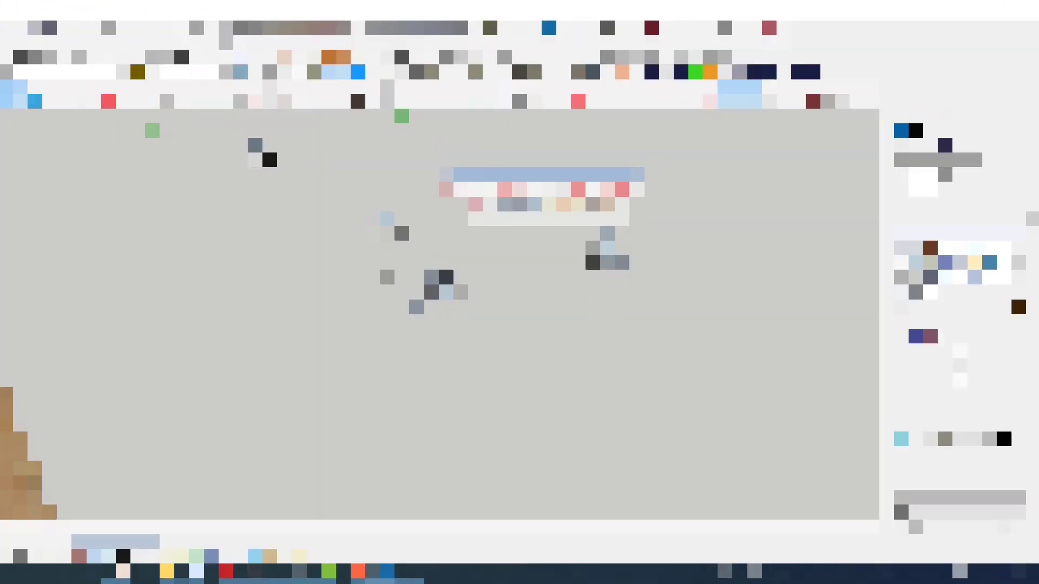
click(464, 186)
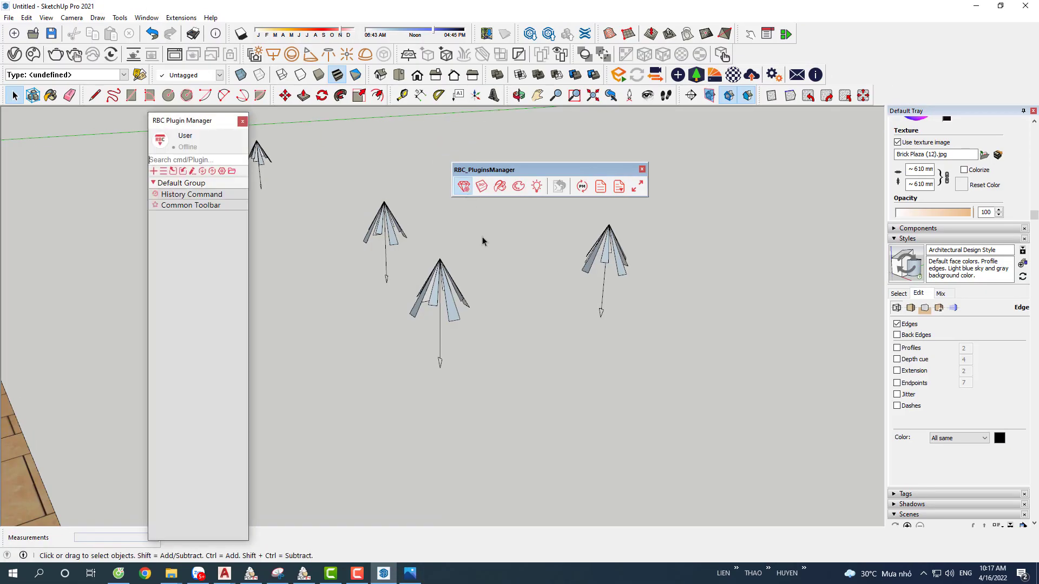
Step: Look at the Plugin Manager's Install File chooser and the command beside it, cancelling without installing anything
click(159, 161)
click(154, 170)
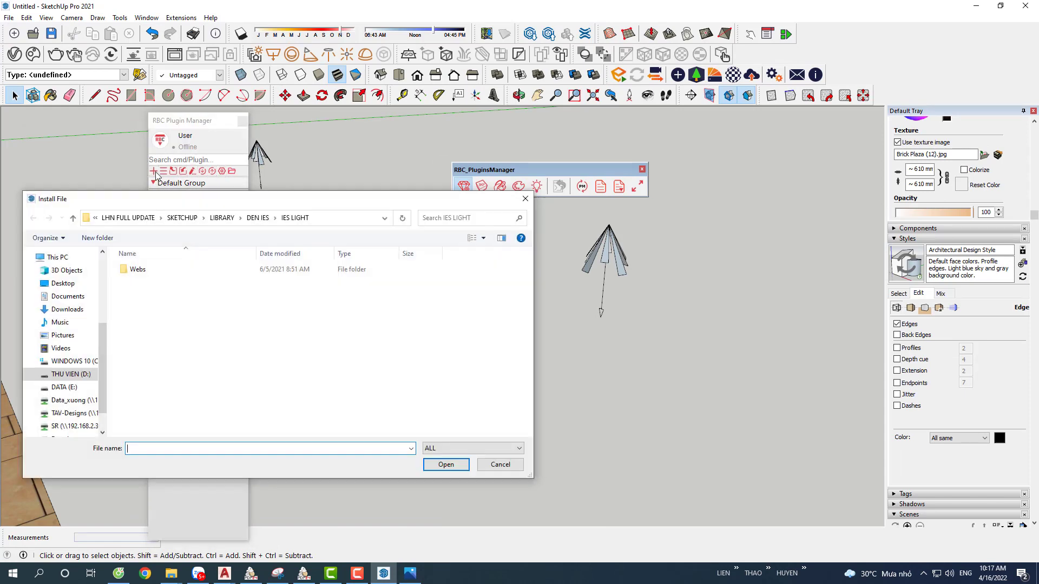
key(Escape)
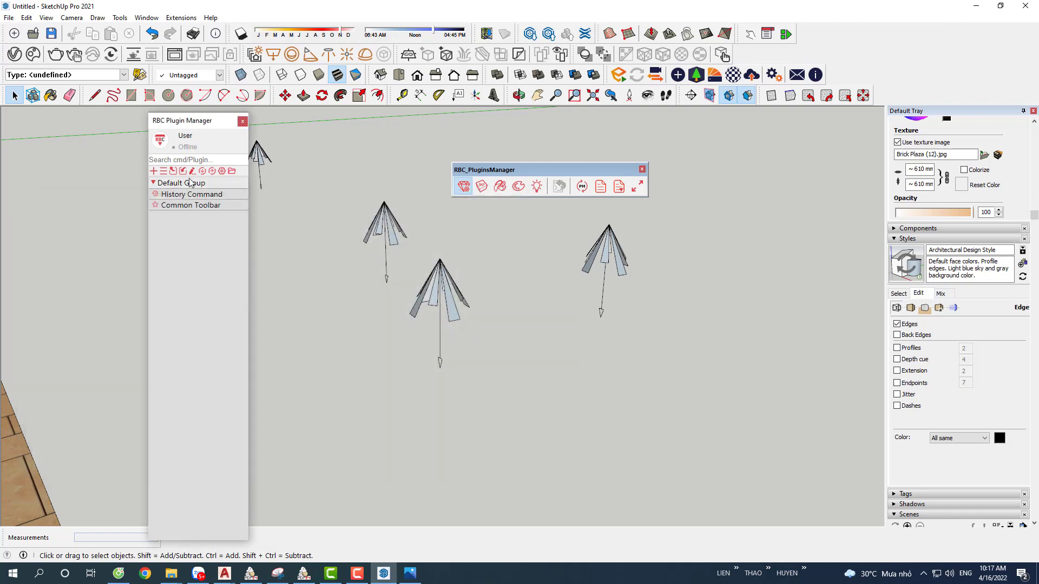
click(162, 171)
key(Escape)
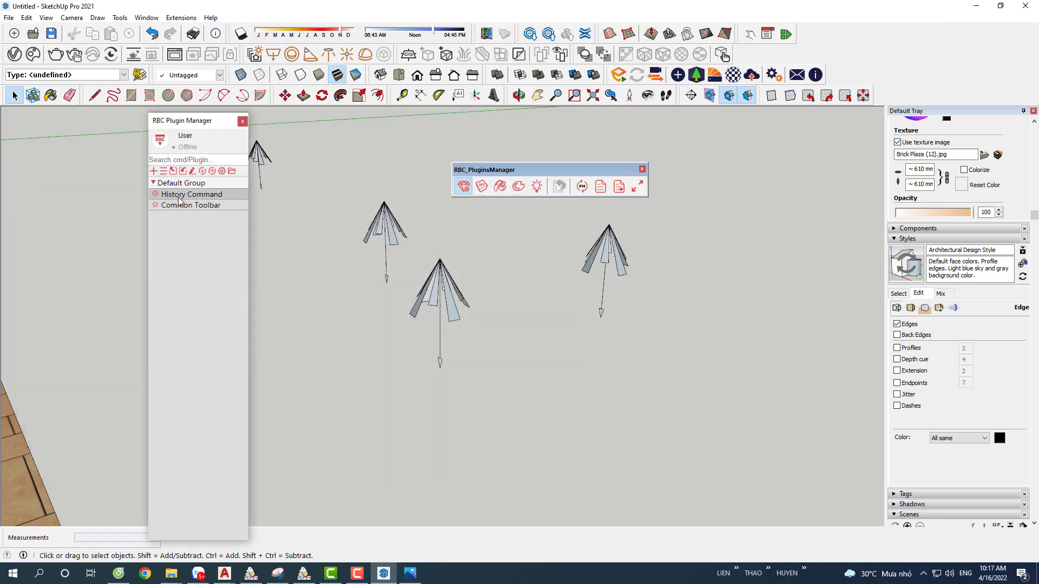
Step: Open the Toolbar Editor and rename the custom toolbar Toolbar-2 with the owner's name followed by TOOLBAR
click(192, 172)
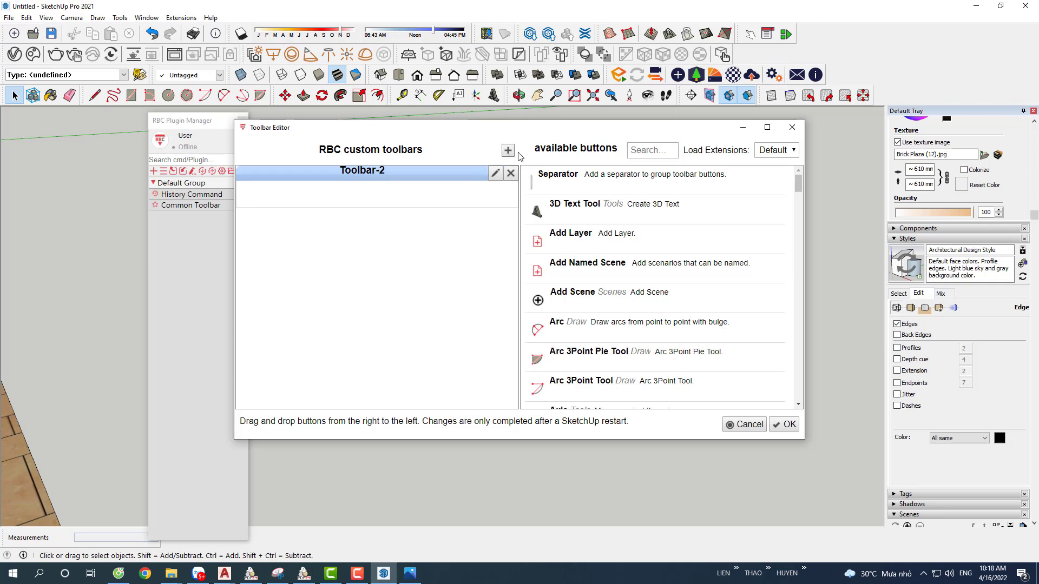
click(495, 174)
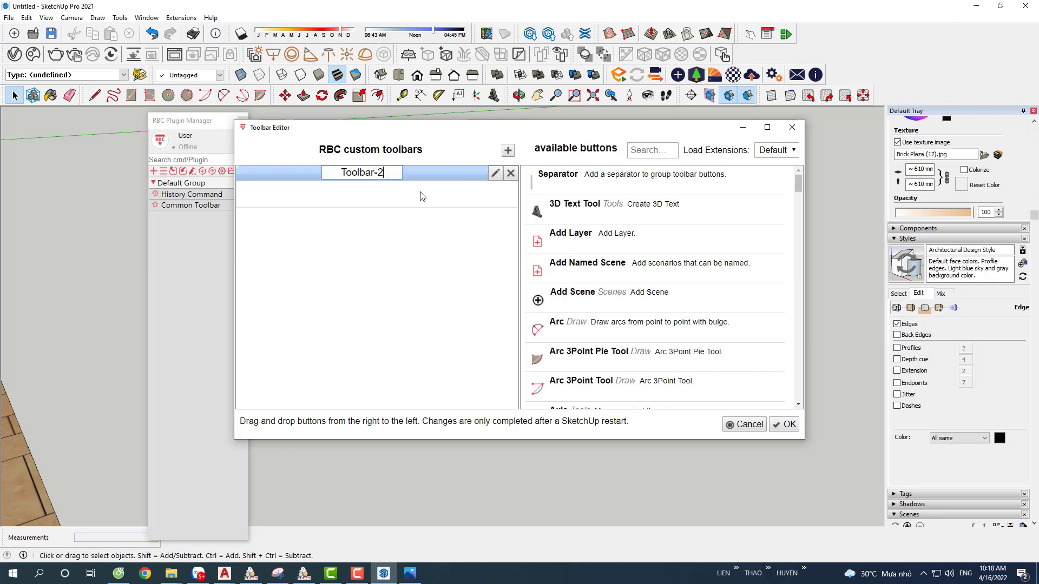
key(ctrl+a)
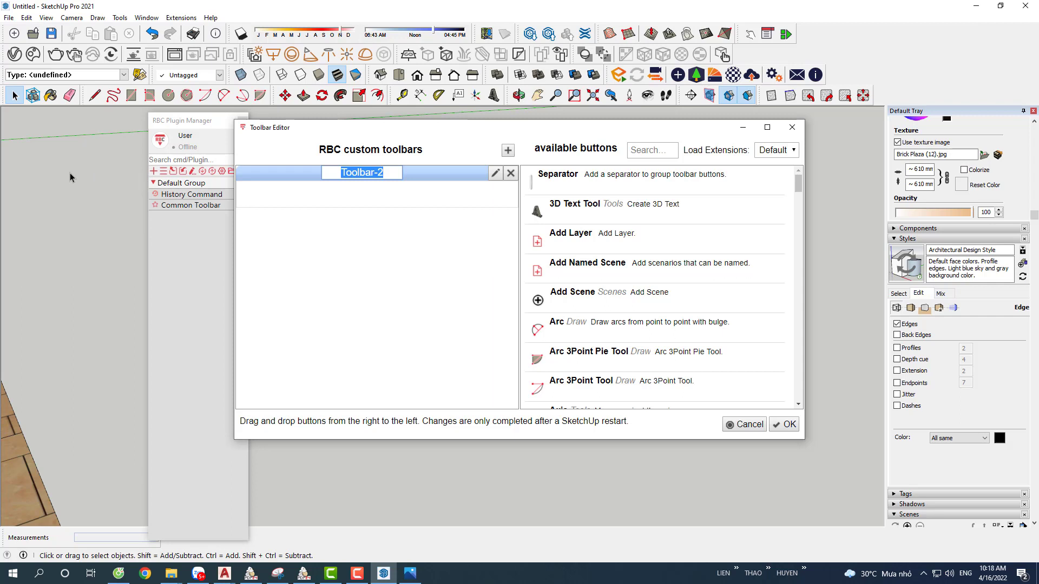
text(NGHIA TOOLBAR)
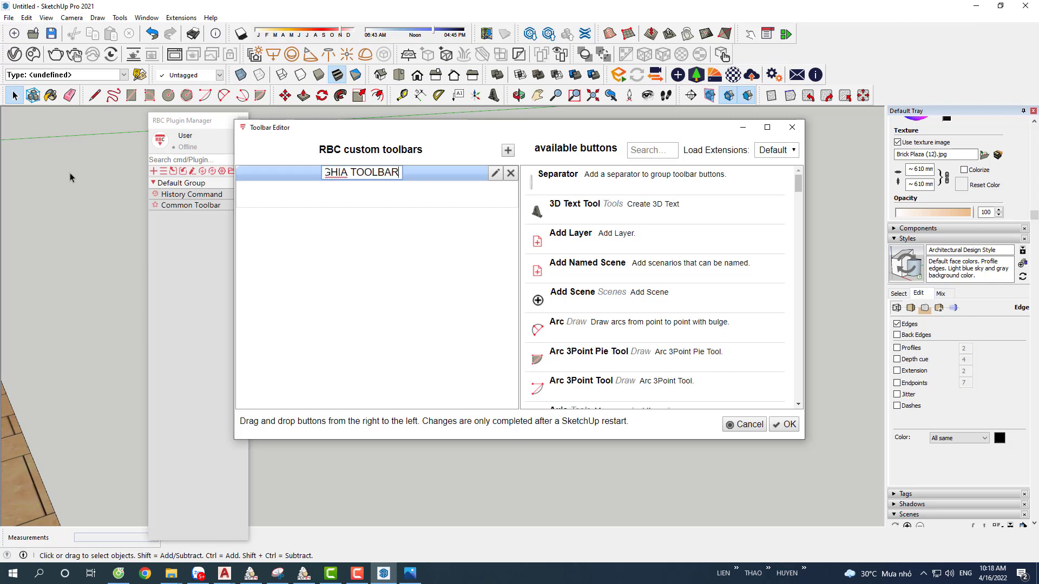
key(Return)
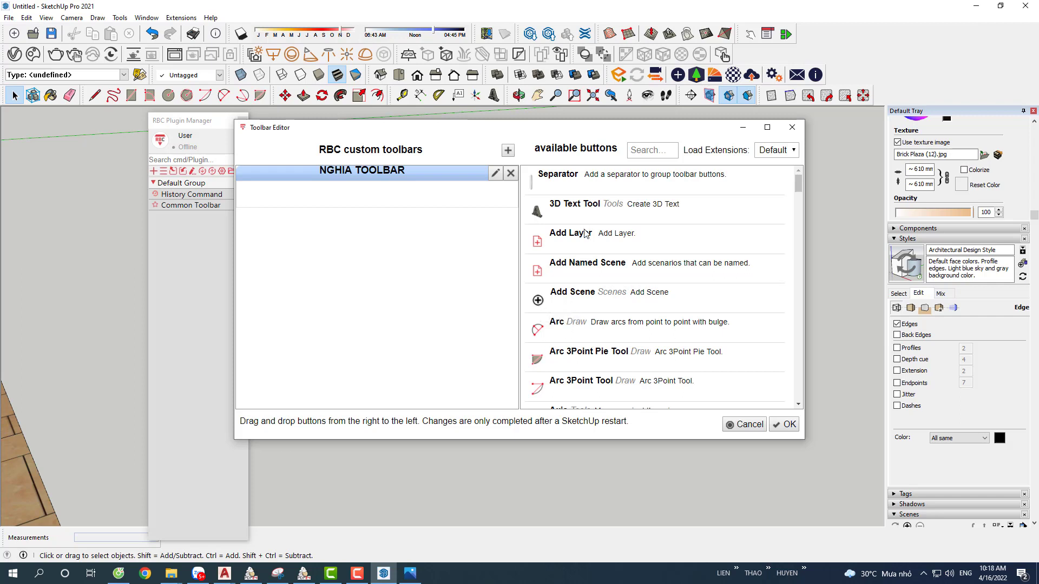
Step: Add the Add Scene and Iso buttons to the custom toolbar in the Toolbar Editor
drag(532, 292, 258, 199)
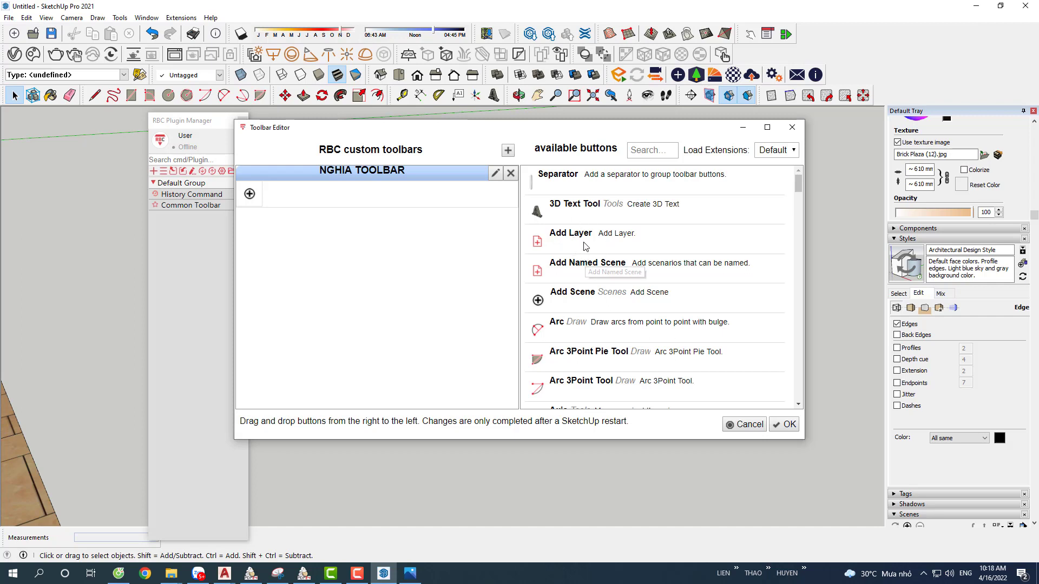
scroll(584, 248, down, 1)
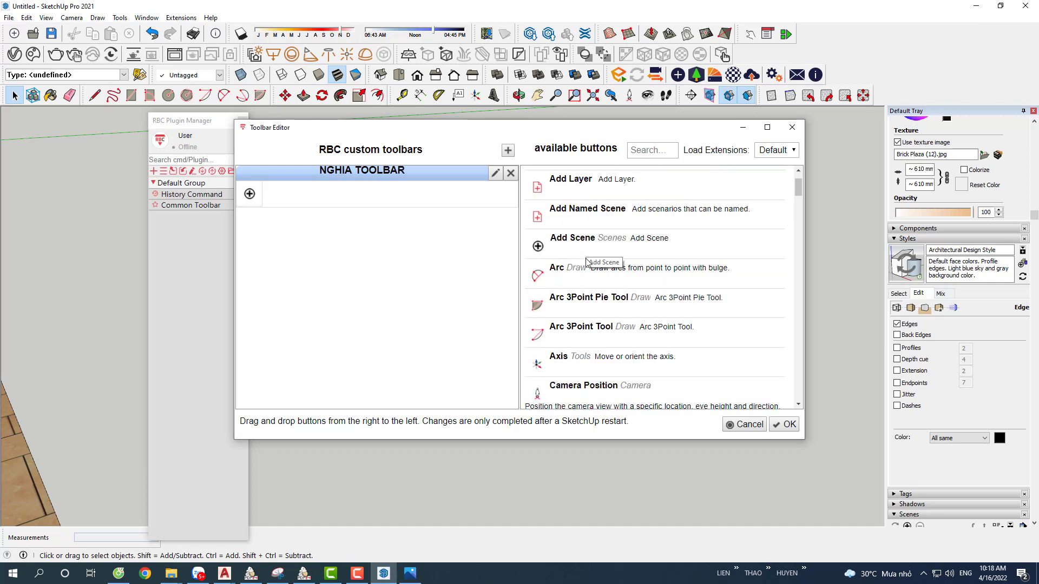
scroll(588, 251, down, 3)
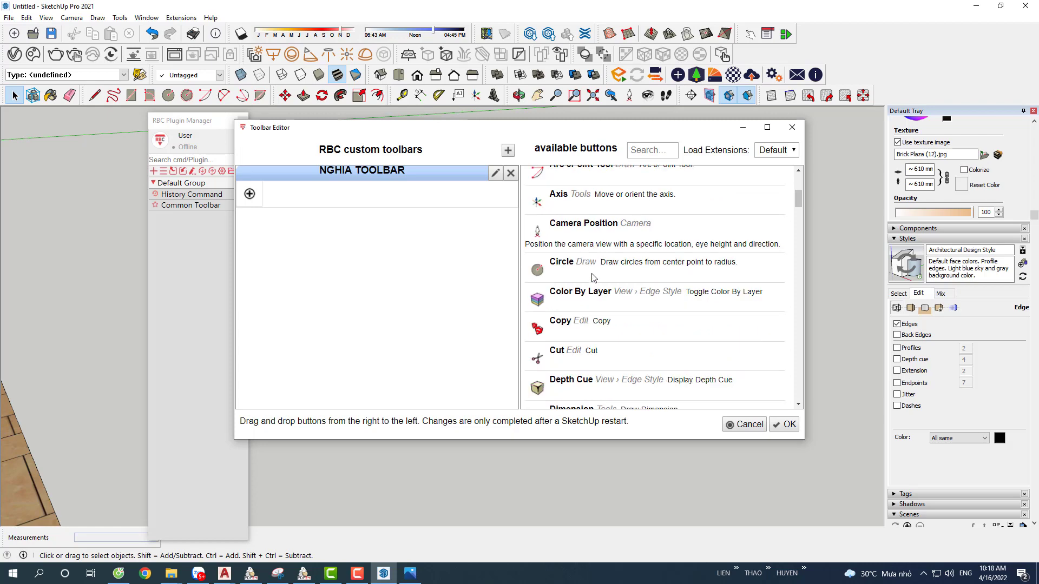
scroll(593, 277, down, 2)
scroll(593, 278, down, 5)
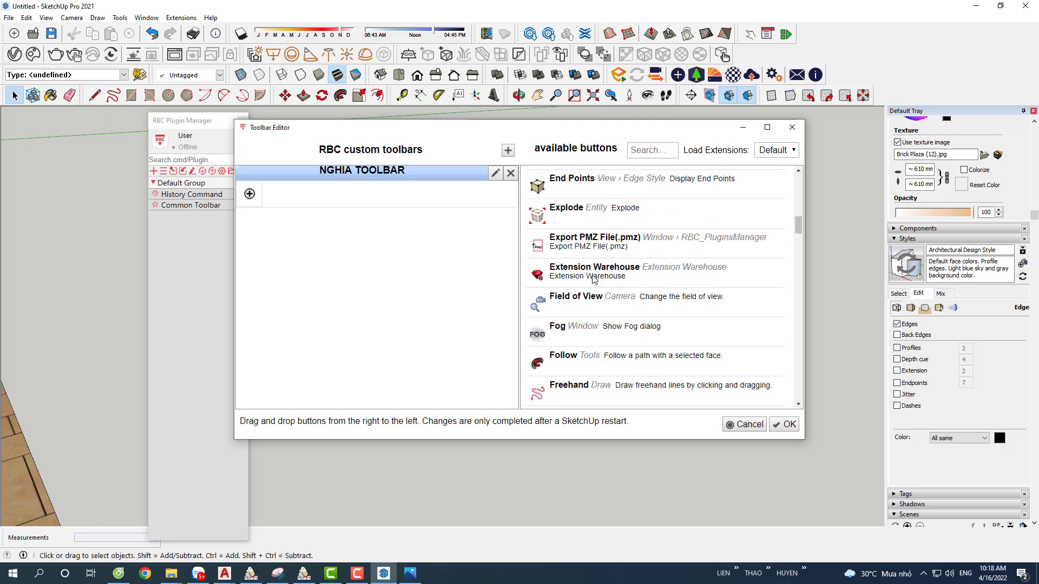
scroll(594, 277, down, 4)
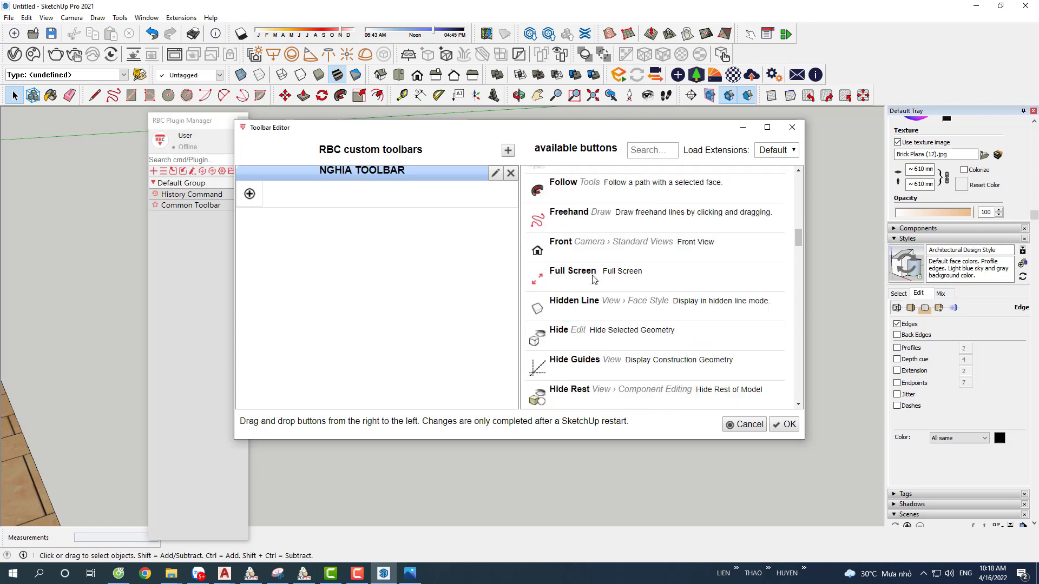
scroll(627, 315, down, 3)
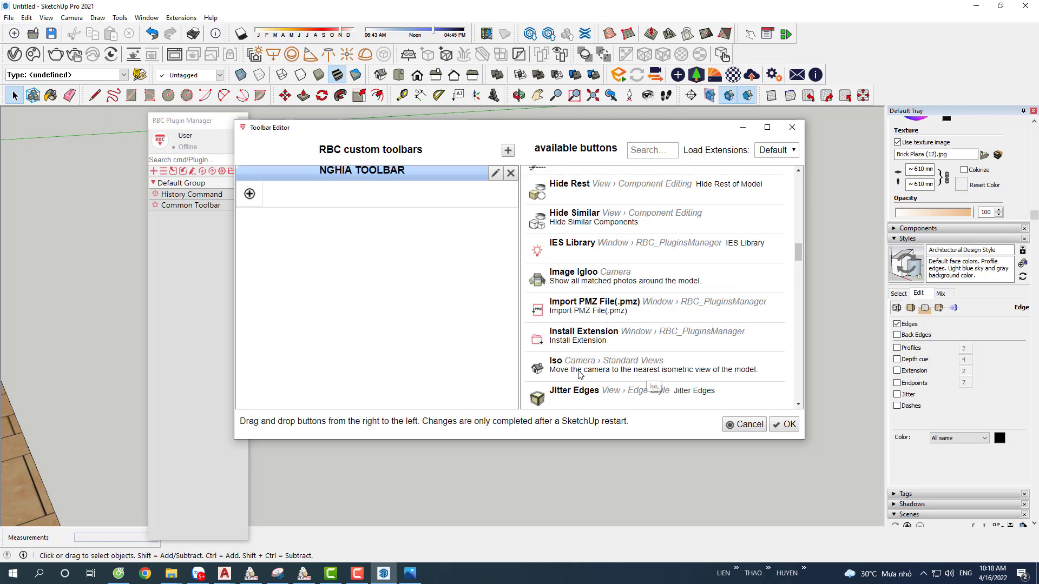
drag(579, 373, 274, 197)
Step: Add the Scale button after Iso in the custom toolbar and accept the Toolbar Editor changes
scroll(642, 352, down, 3)
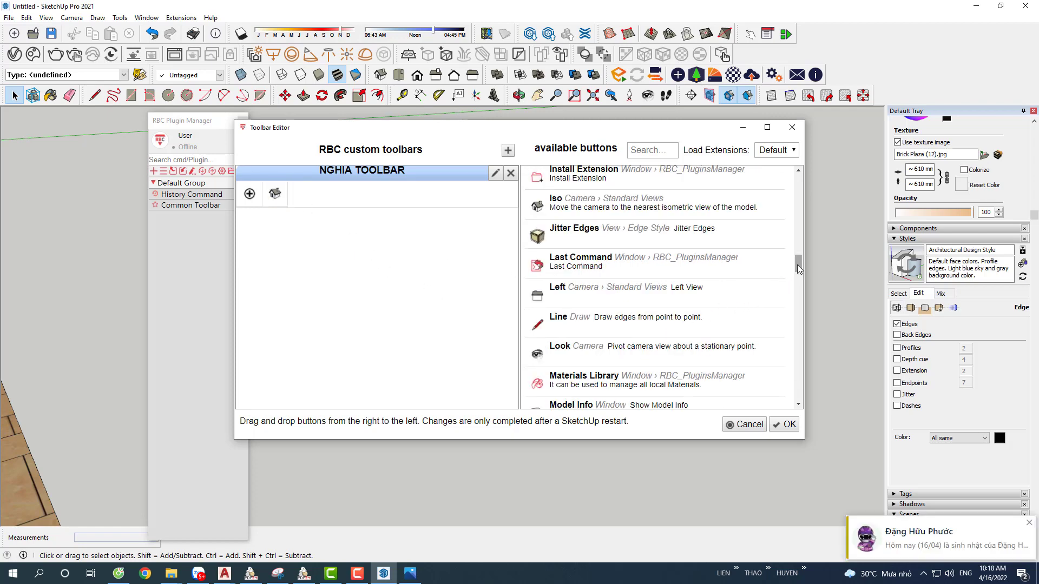
drag(797, 269, 794, 325)
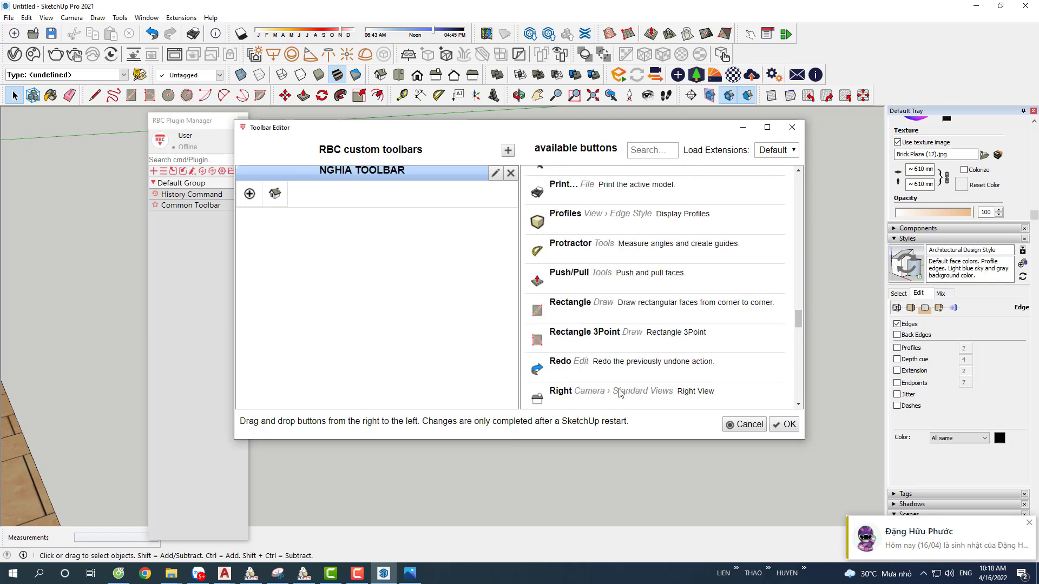
scroll(614, 338, down, 6)
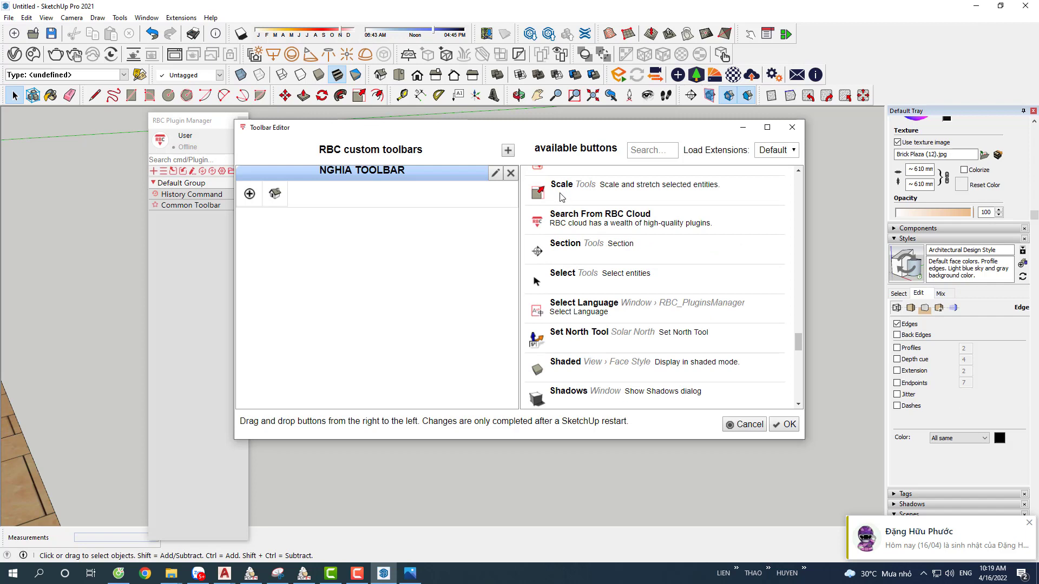
drag(560, 196, 301, 195)
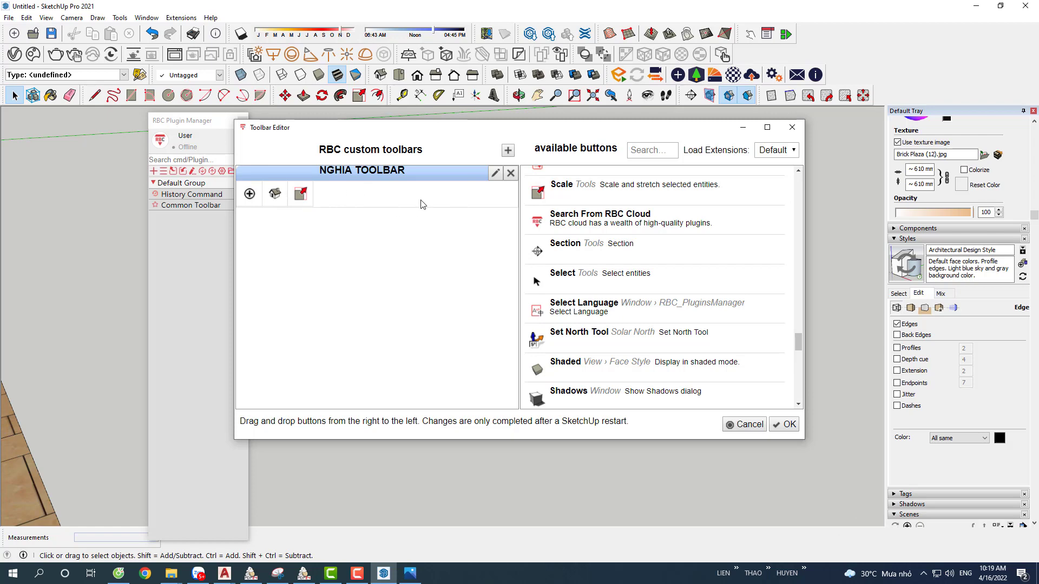
click(785, 424)
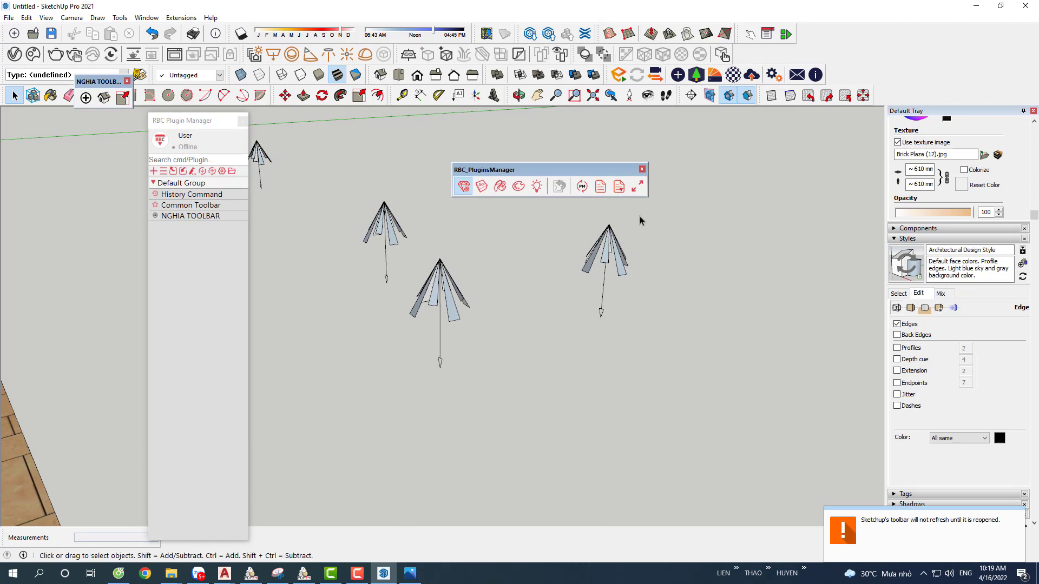
Step: Close the RBC Plugin Manager and place the floating RBC_PluginsManager and custom toolbars side by side over the drawing area
click(243, 121)
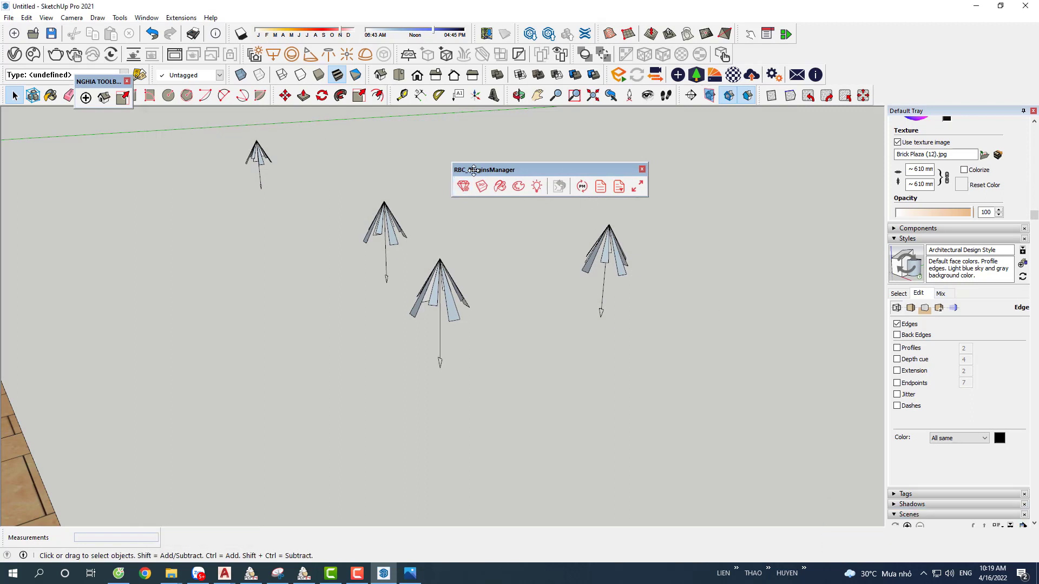
drag(474, 171, 390, 142)
drag(95, 81, 591, 142)
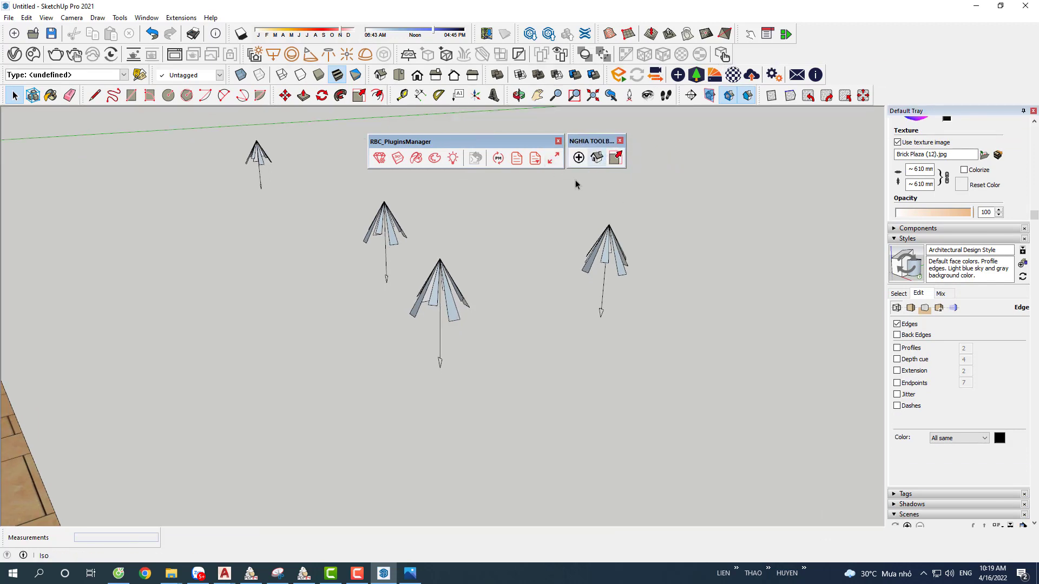
Step: Try the custom toolbar's Scale command on the light object, then select the whole paved slab and scale it freehand from its near corner
click(616, 161)
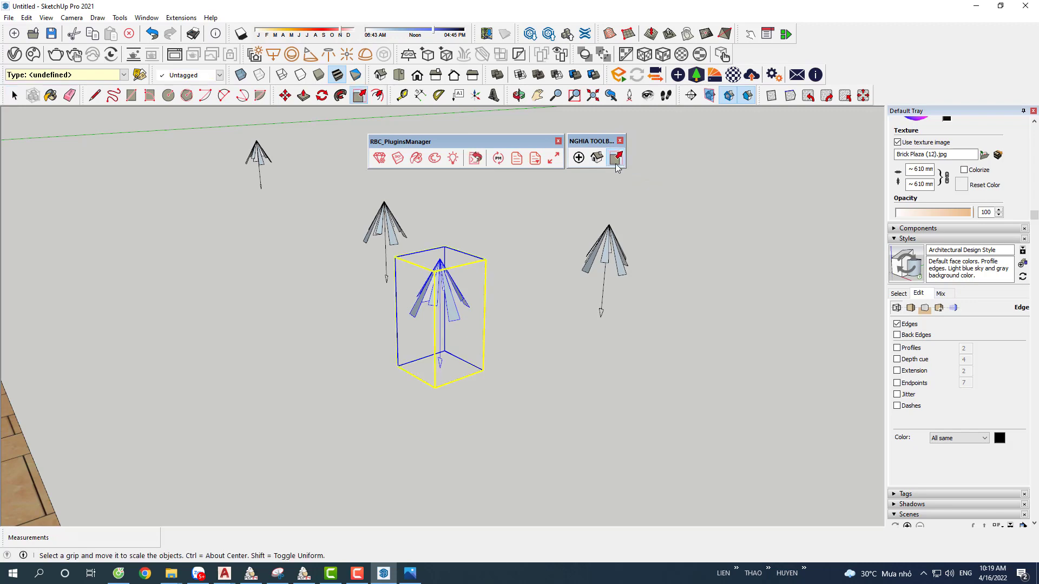
key(space)
middle_drag(461, 355, 313, 398)
click(312, 399)
triple_click(312, 399)
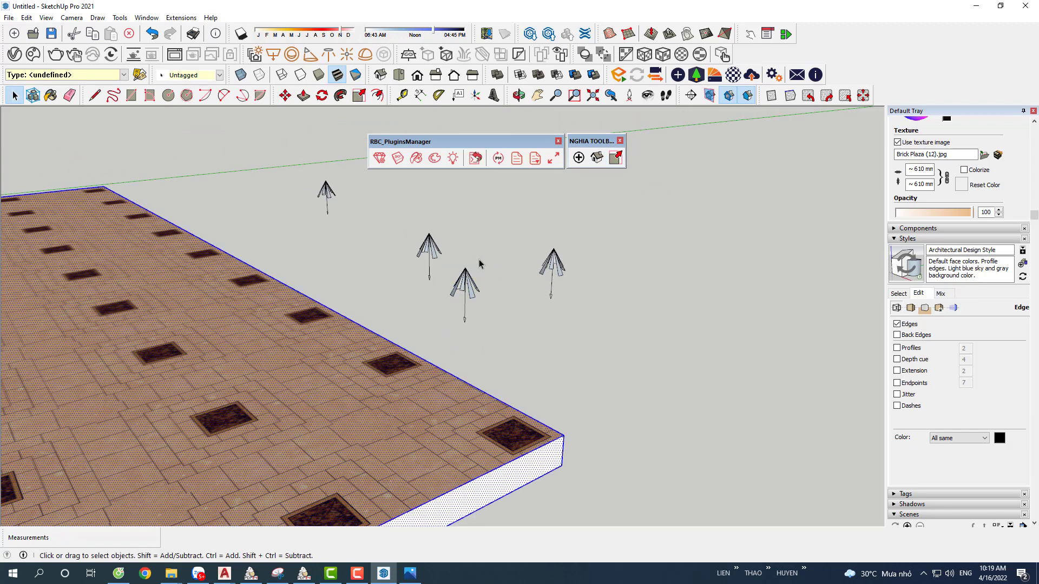
click(616, 158)
drag(562, 466, 336, 420)
key(space)
scroll(297, 391, down, 2)
scroll(297, 392, up, 3)
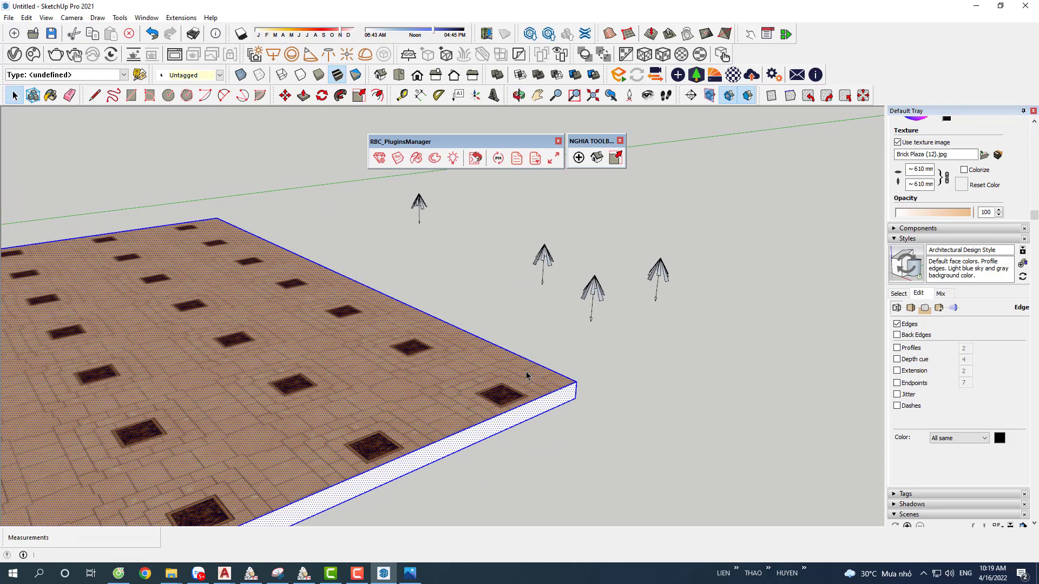
Step: Use the custom toolbar's Iso command to set an isometric view of the slab and run its Add Scene command
click(594, 161)
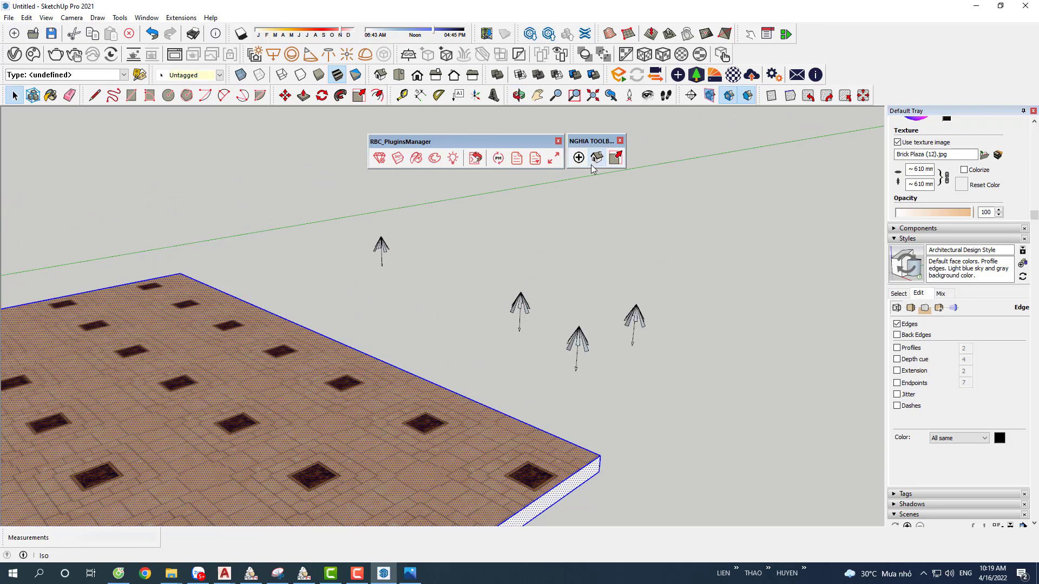
scroll(565, 270, down, 4)
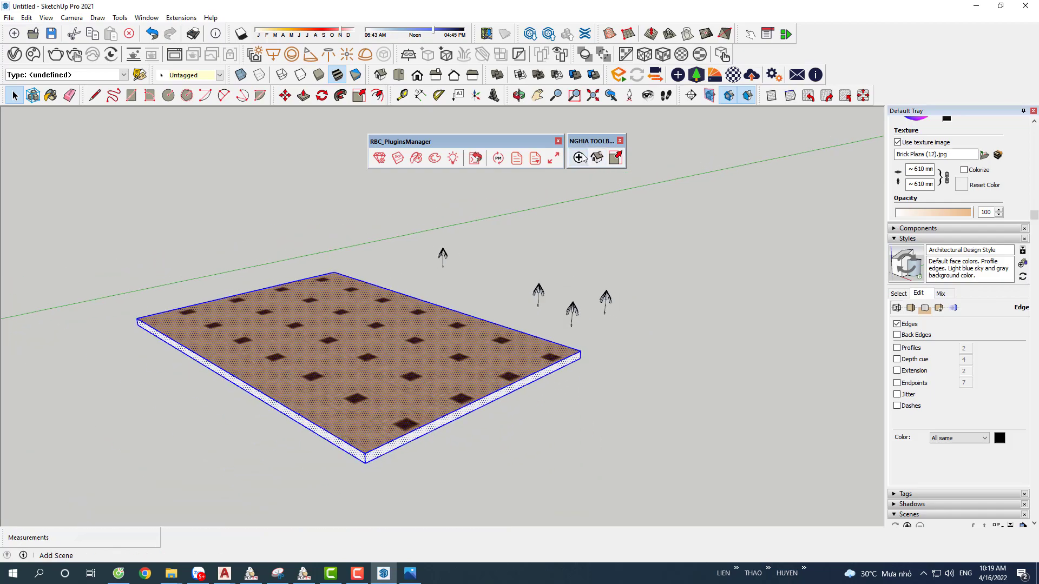
click(578, 158)
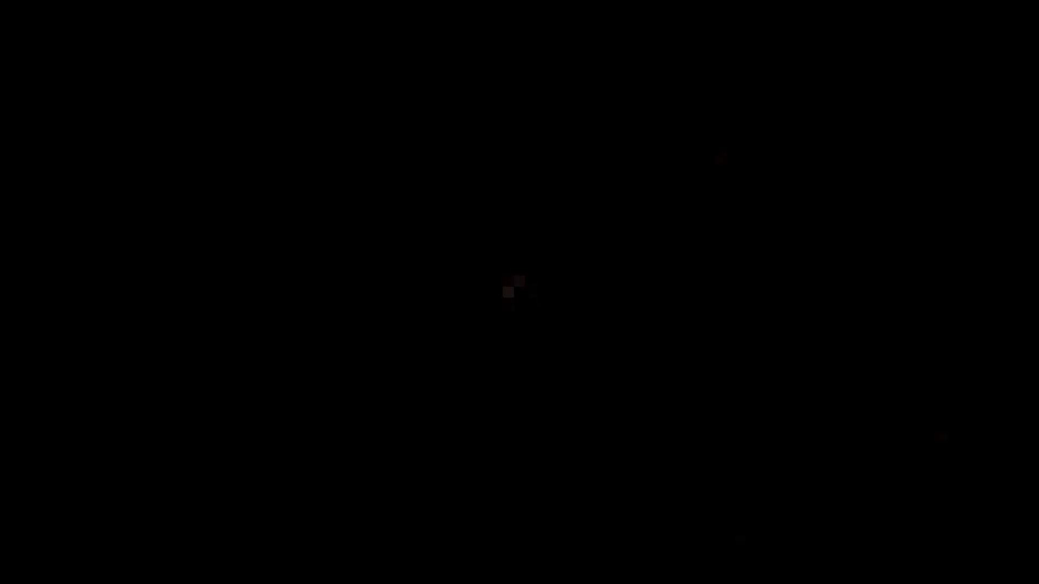